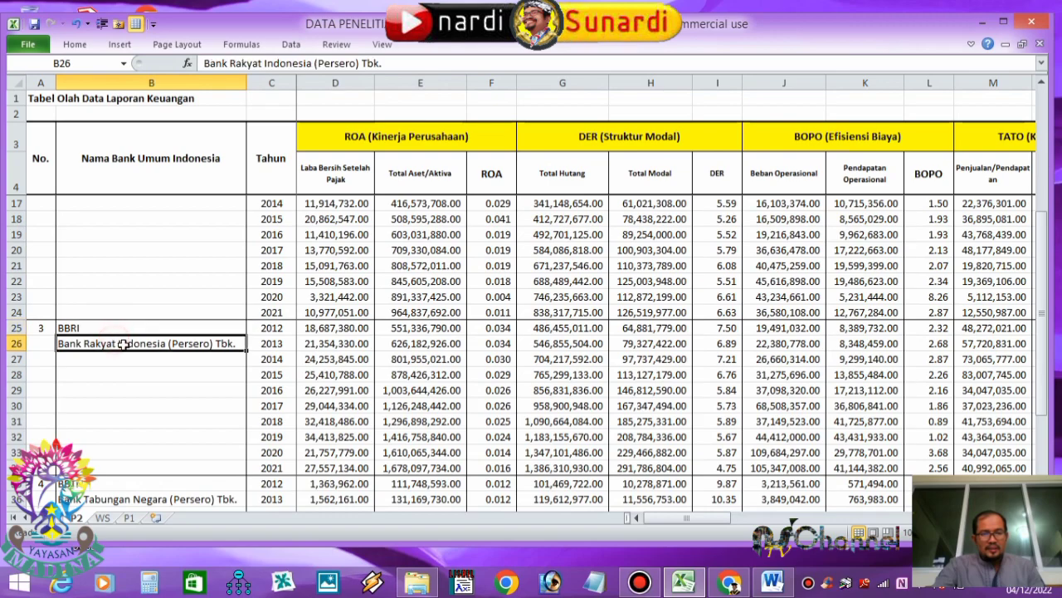
# Look through the bank entries in the table, checking Bank Rakyat Indonesia (BBRI) and Bank Tabungan Negara (BBTN).
pyautogui.scroll(-2, 122, 354)
pyautogui.click(105, 387)
pyautogui.click(105, 406)
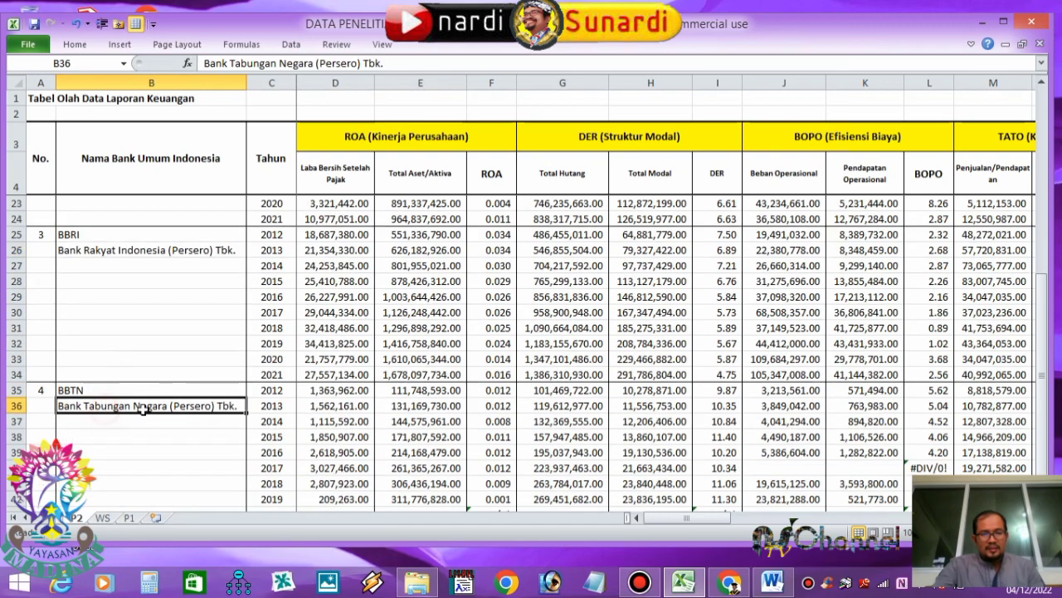
pyautogui.scroll(-3, 142, 411)
pyautogui.scroll(9, 287, 365)
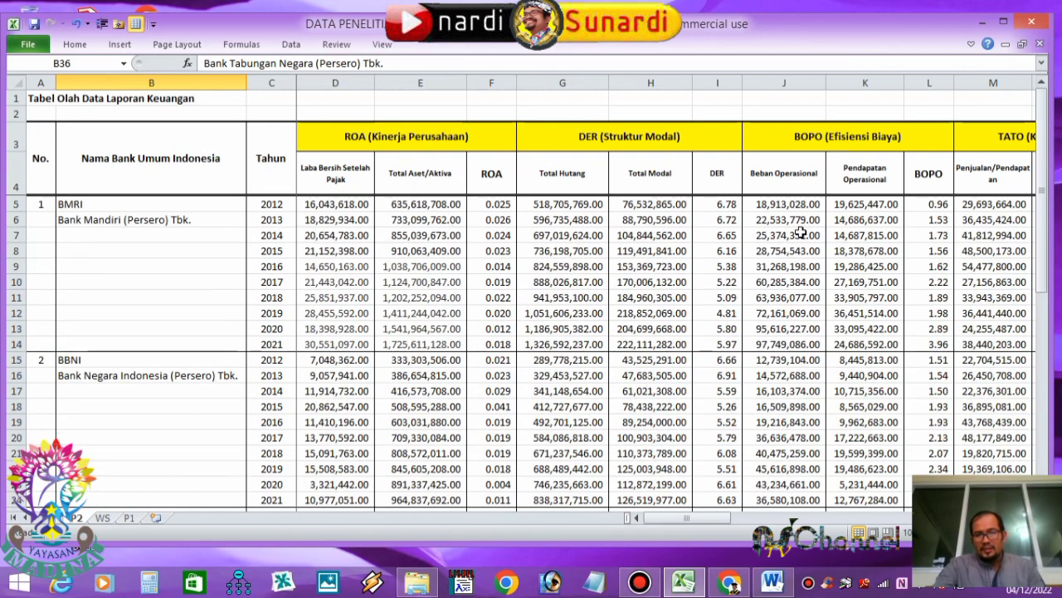
# Review the variable headings in row 3 one by one, from ROA through DER, BOPO, TATO, RISK, Growth and SIZE to Fintech Adoption.
pyautogui.click(483, 134)
pyautogui.press('Right')
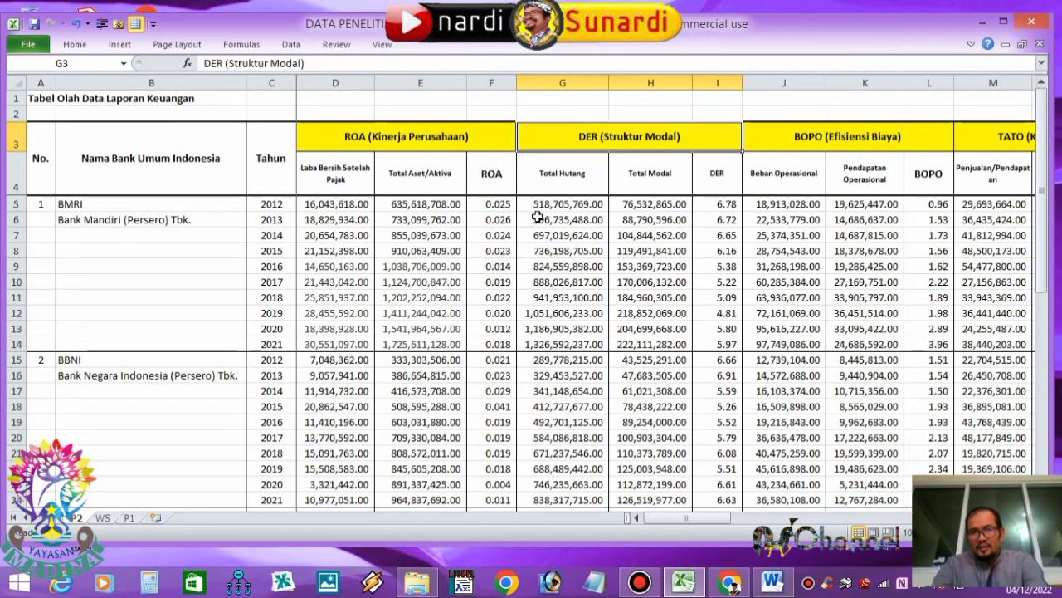
pyautogui.press('Right')
pyautogui.press('Right')
pyautogui.press('Right')
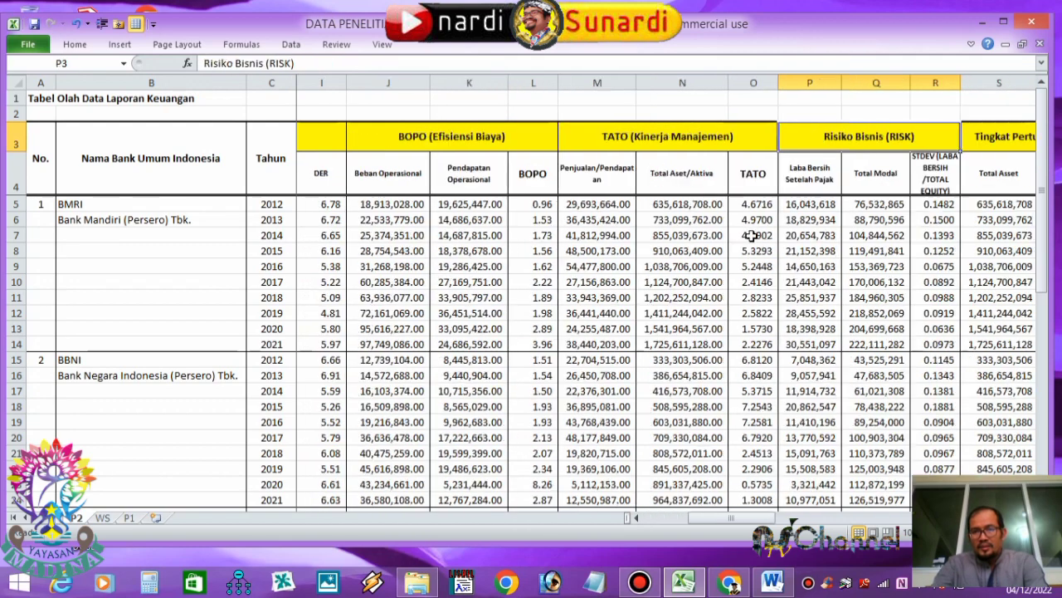
pyautogui.press('Right')
pyautogui.press('Right')
pyautogui.press('Right')
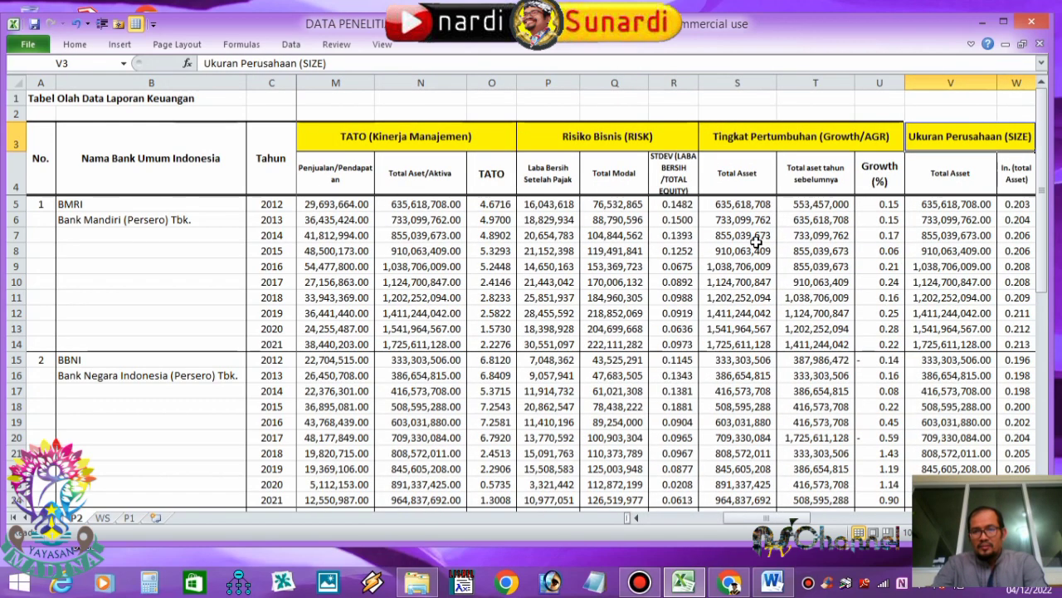
pyautogui.press('Right')
pyautogui.press('Right')
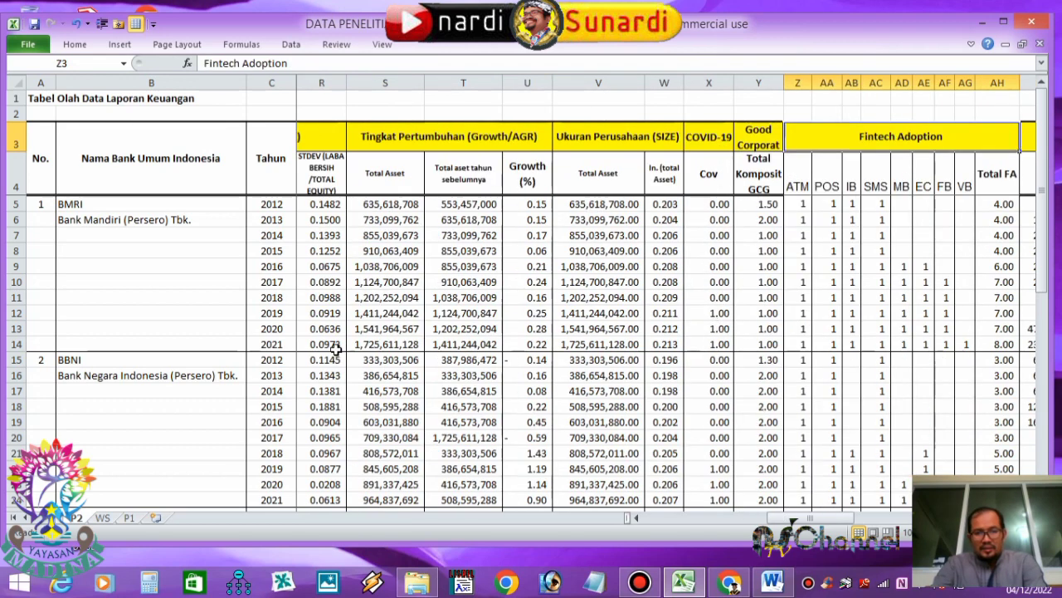
# Examine Bank Mandiri's COVID-19 values for 2019 to 2021 and its Good Corporate Governance composite scores for 2013 and 2016.
pyautogui.click(257, 311)
pyautogui.click(258, 330)
pyautogui.click(263, 343)
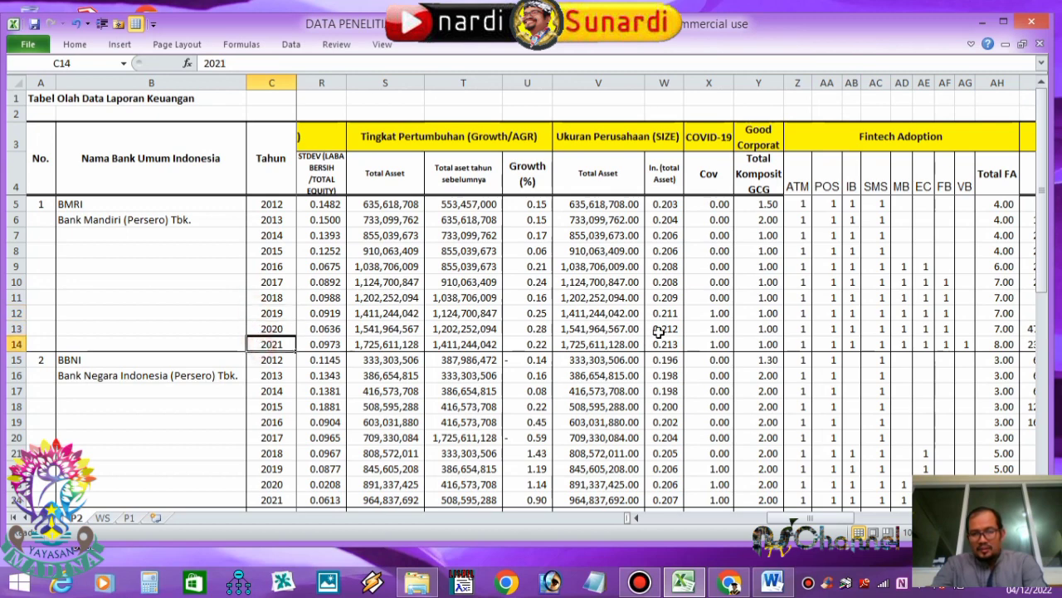
pyautogui.click(699, 313)
pyautogui.click(702, 328)
pyautogui.click(708, 344)
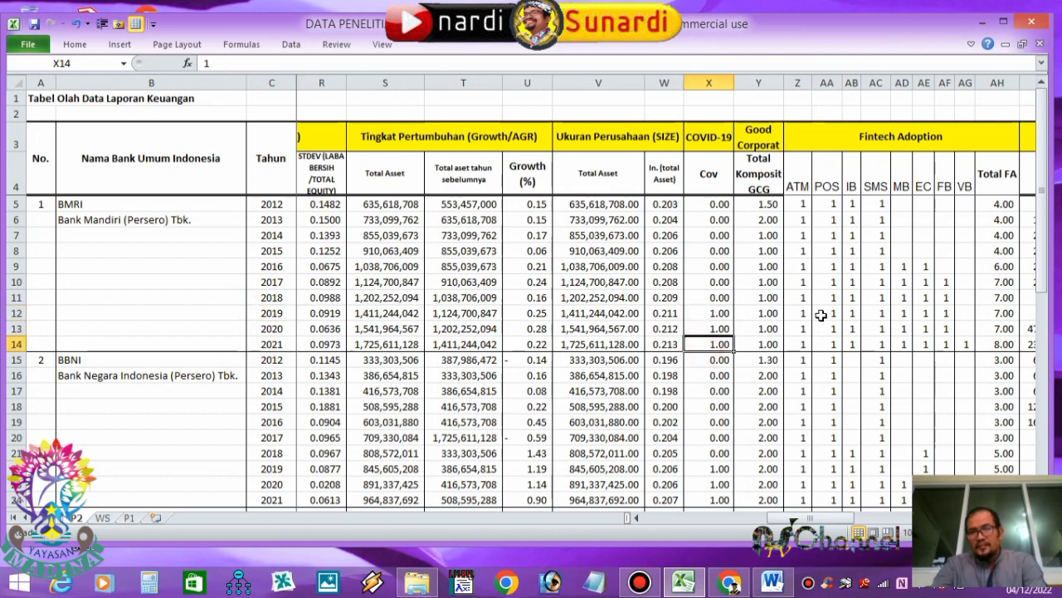
pyautogui.click(763, 217)
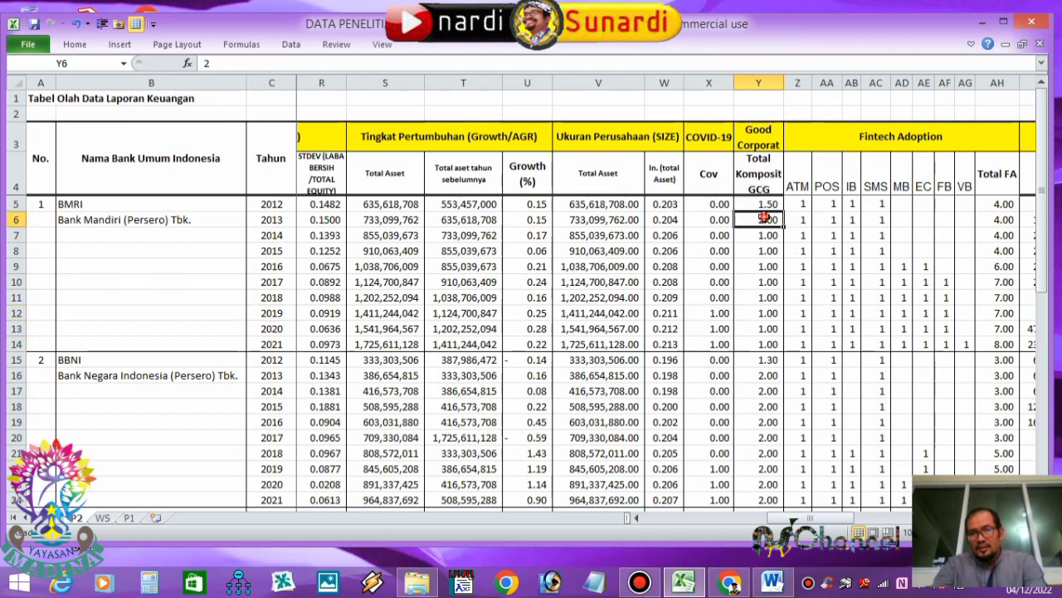
pyautogui.click(767, 265)
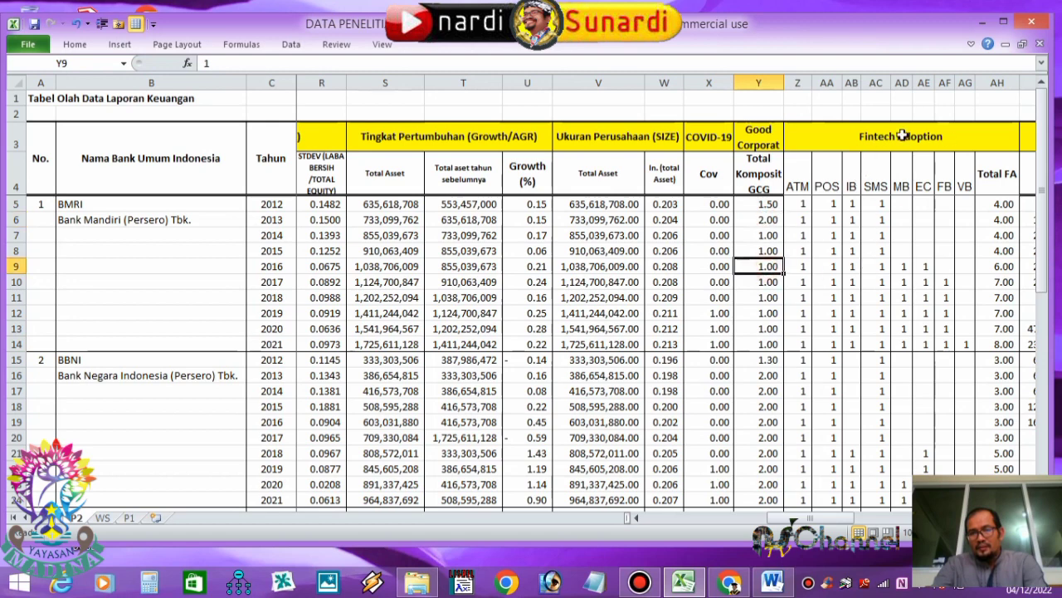
# Examine the Fintech Adoption indicators by year for Bank Mandiri and Bank Negara Indonesia, matching them to the Tahun column through 2021.
pyautogui.hscroll(3, 811, 508)
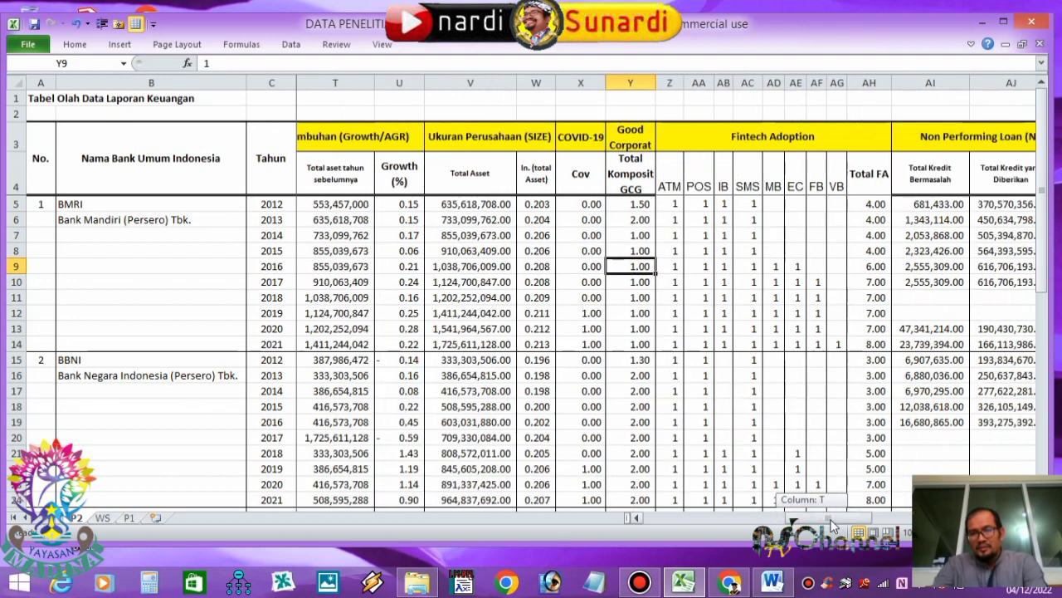
pyautogui.click(673, 205)
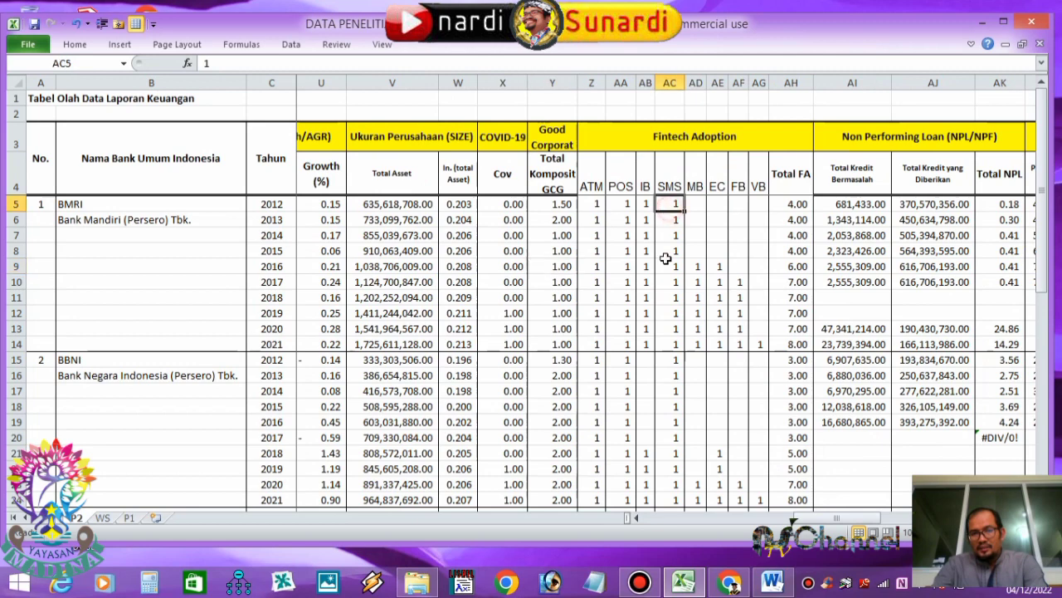
pyautogui.click(696, 253)
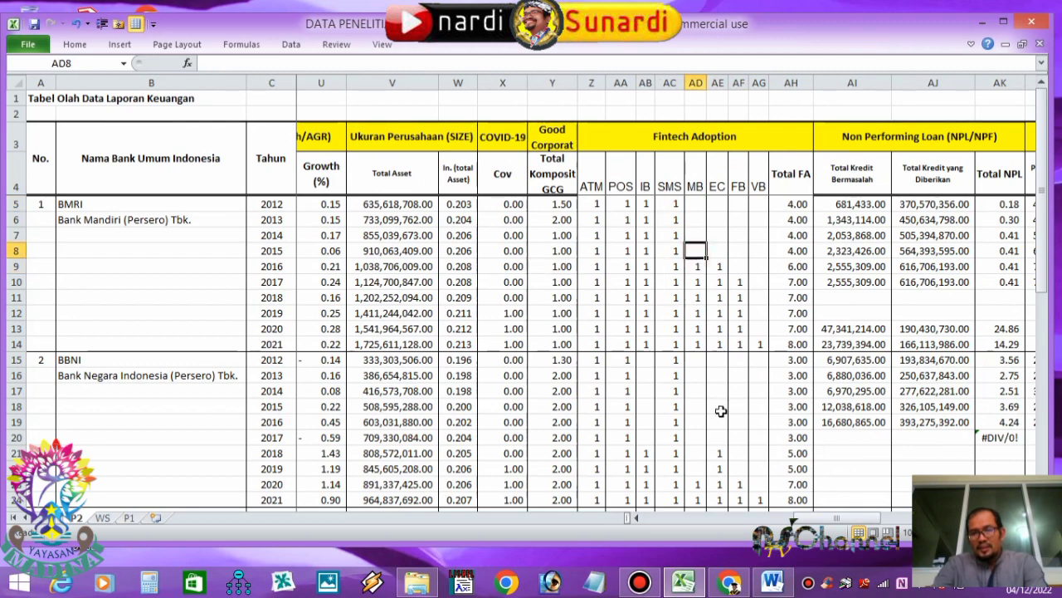
pyautogui.click(718, 453)
pyautogui.scroll(-1, 719, 419)
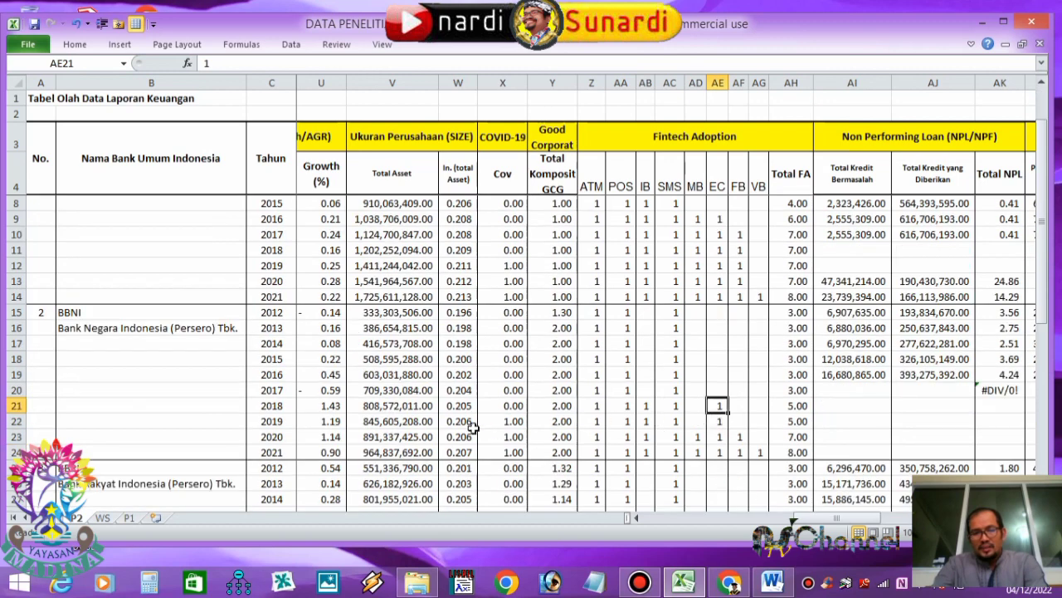
pyautogui.click(282, 406)
pyautogui.click(719, 407)
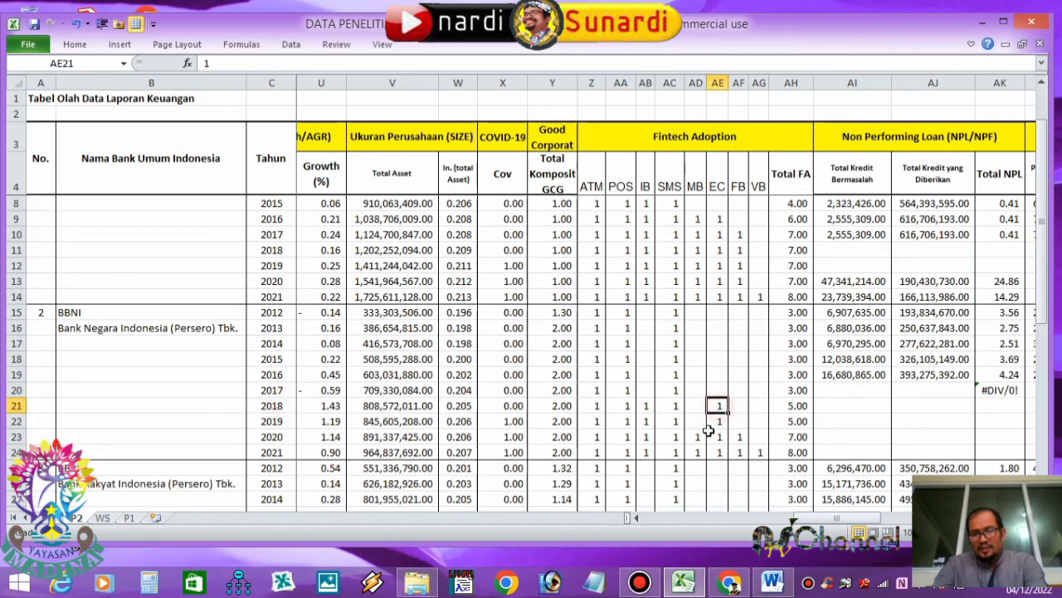
pyautogui.click(277, 423)
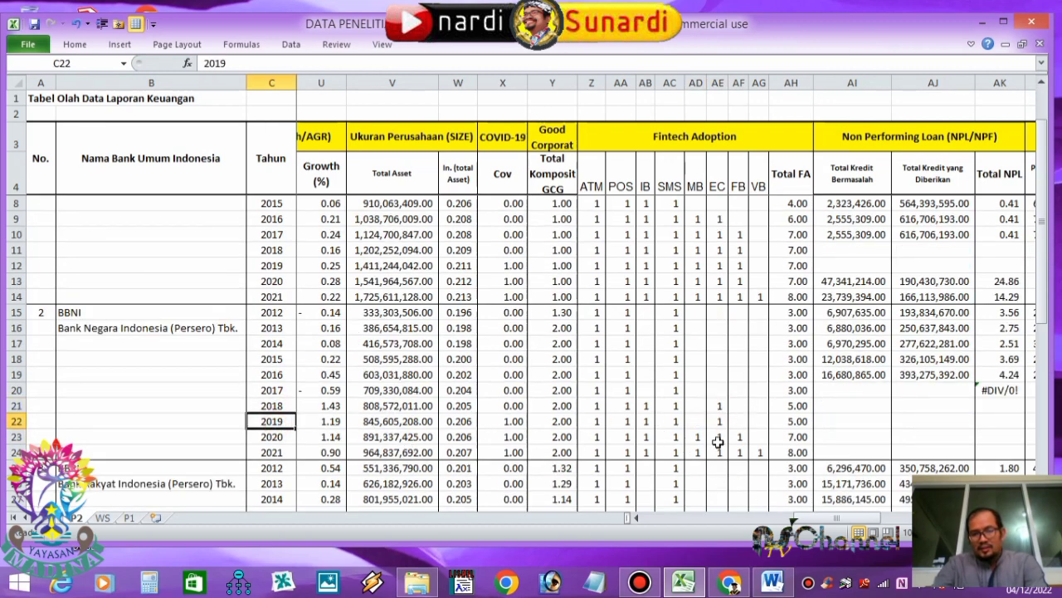
pyautogui.click(738, 436)
pyautogui.click(758, 452)
pyautogui.click(281, 453)
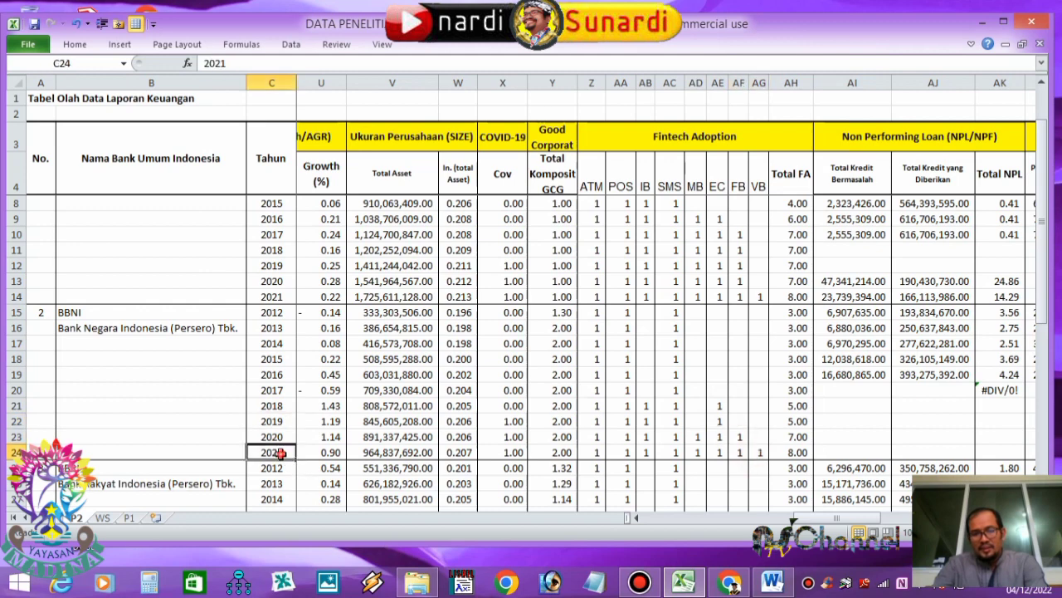
# Examine the yearly Fintech Adoption indicators for Bank Rakyat Indonesia and Bank Tabungan Negara.
pyautogui.scroll(-4, 281, 453)
pyautogui.click(736, 375)
pyautogui.click(672, 353)
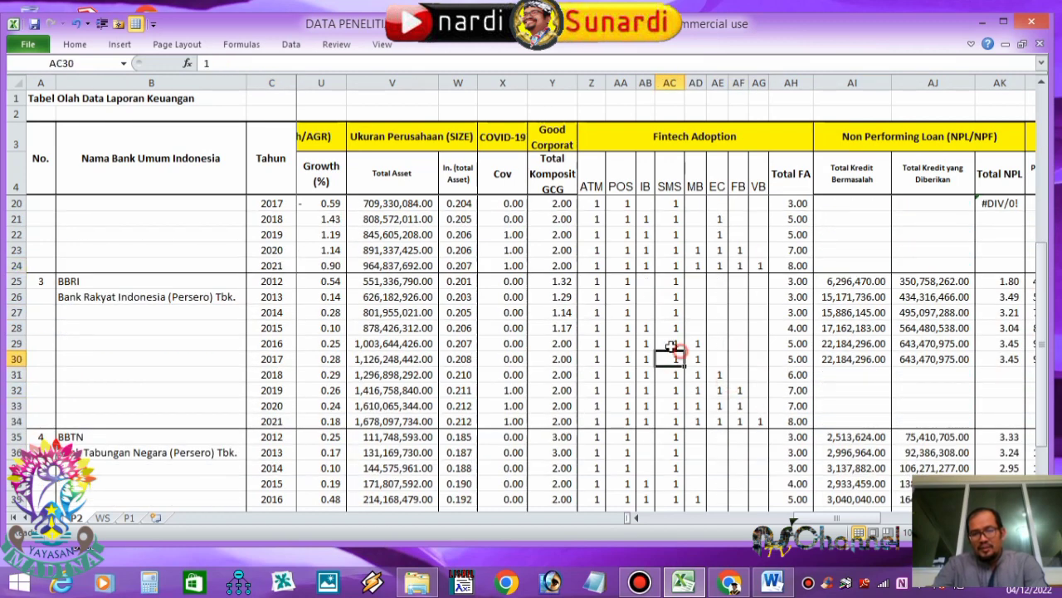
pyautogui.click(623, 314)
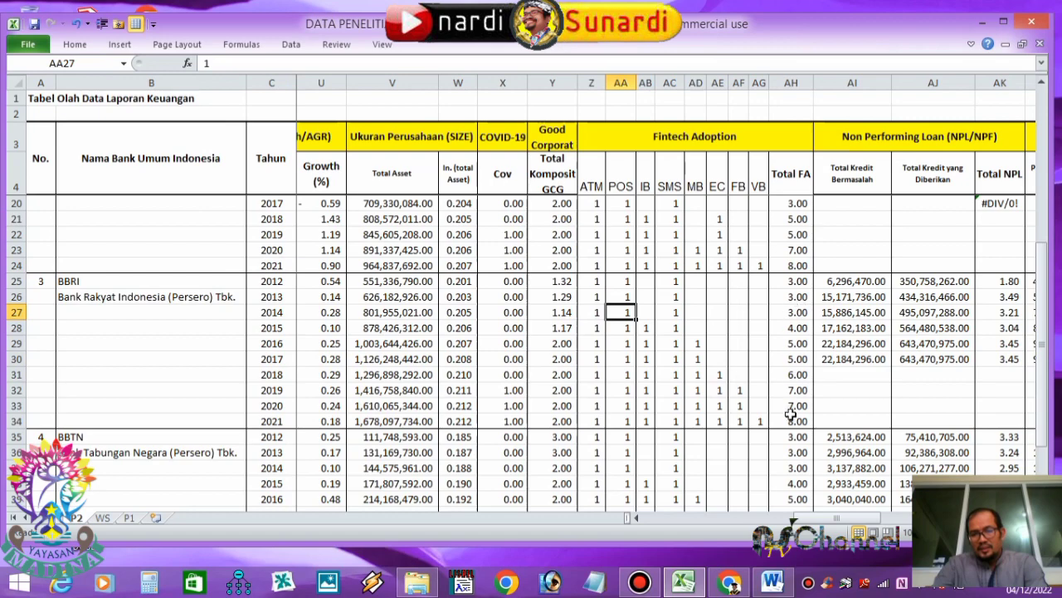
pyautogui.scroll(-3, 790, 415)
pyautogui.scroll(1, 619, 249)
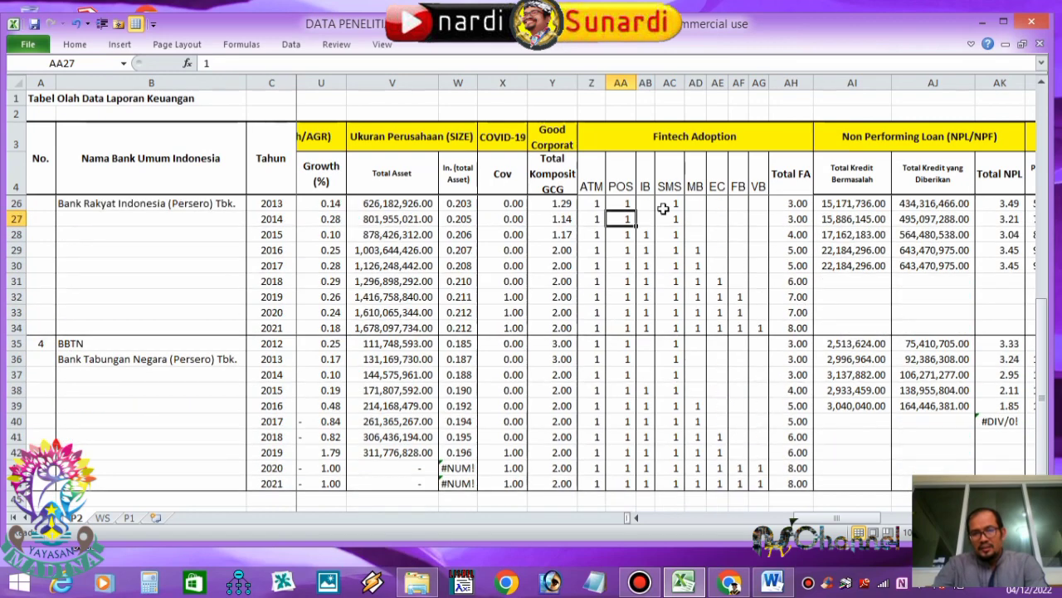
pyautogui.scroll(-2, 614, 332)
pyautogui.click(596, 374)
pyautogui.click(758, 359)
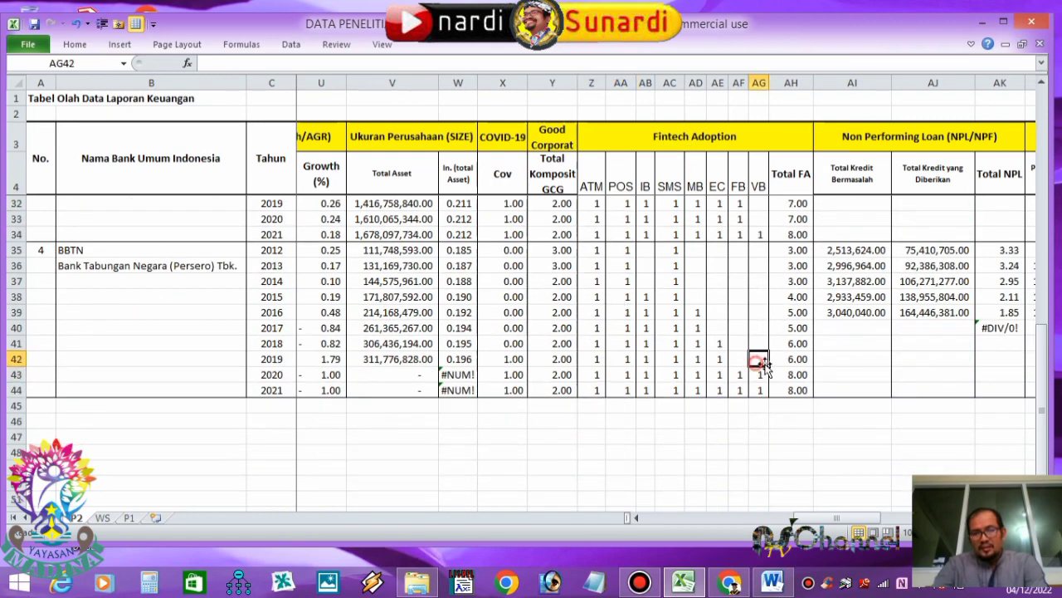
# Check the net profit and total asset cells under ROA for Bank Tabungan Negara in 2020 and 2021.
pyautogui.scroll(9, 859, 366)
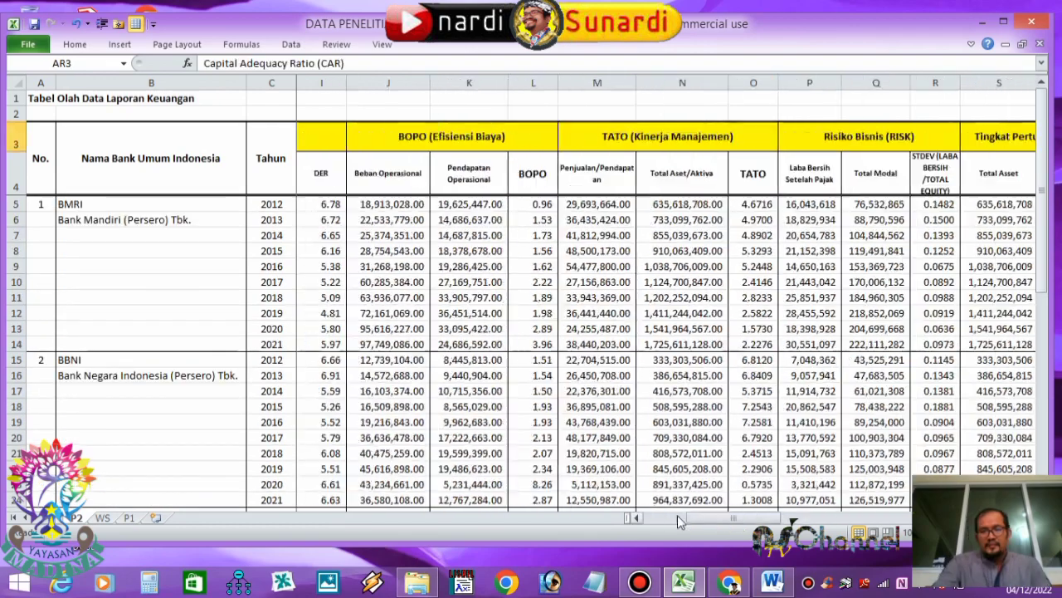
pyautogui.moveTo(677, 515); pyautogui.dragTo(664, 515)
pyautogui.scroll(-8, 559, 401)
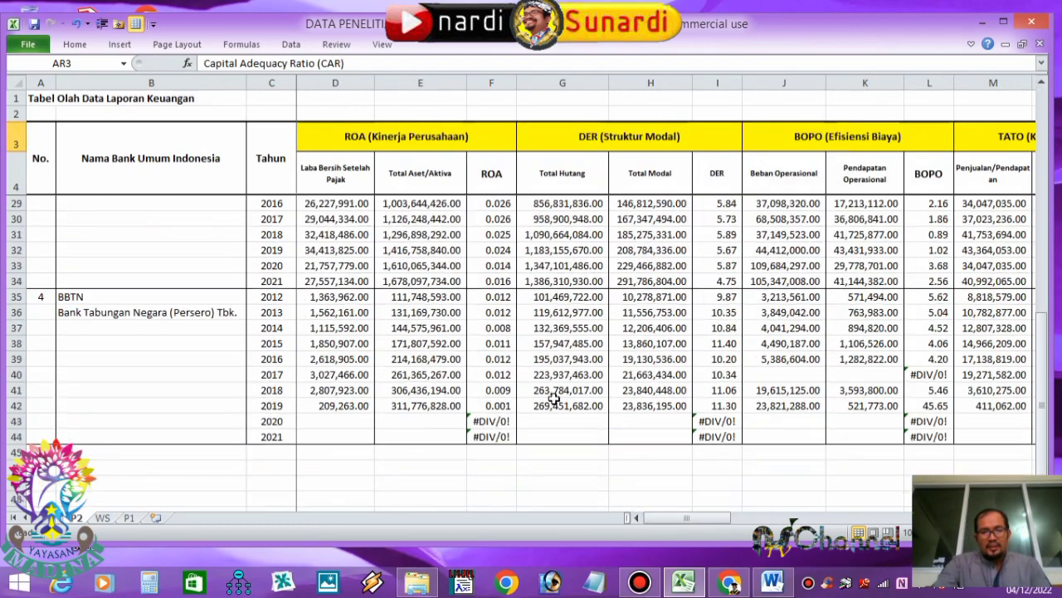
pyautogui.scroll(4, 559, 401)
pyautogui.scroll(-3, 982, 340)
pyautogui.scroll(-2, 391, 385)
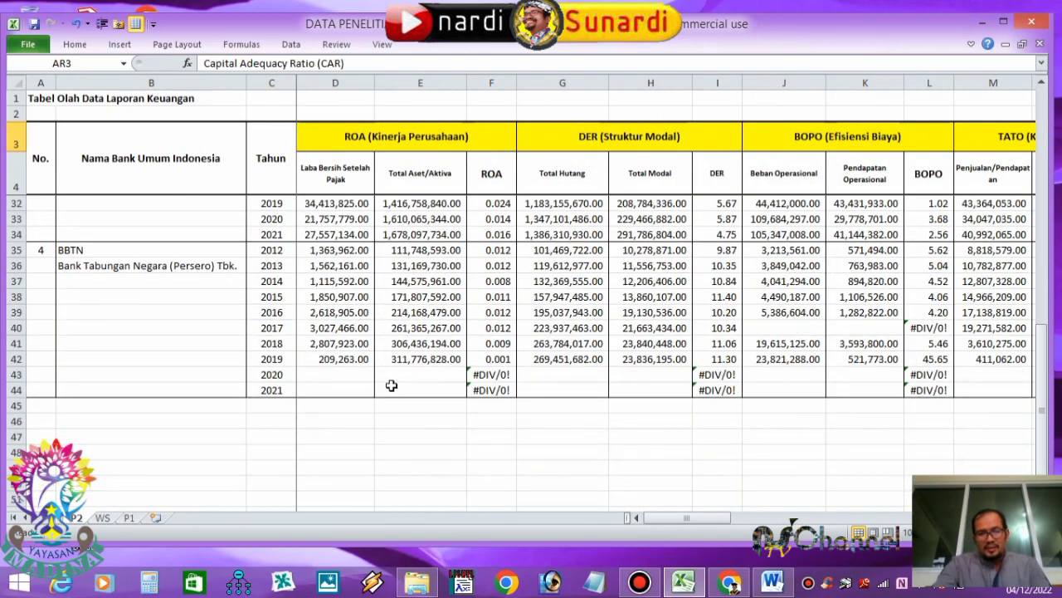
pyautogui.click(331, 378)
pyautogui.click(350, 395)
pyautogui.click(405, 391)
pyautogui.click(405, 382)
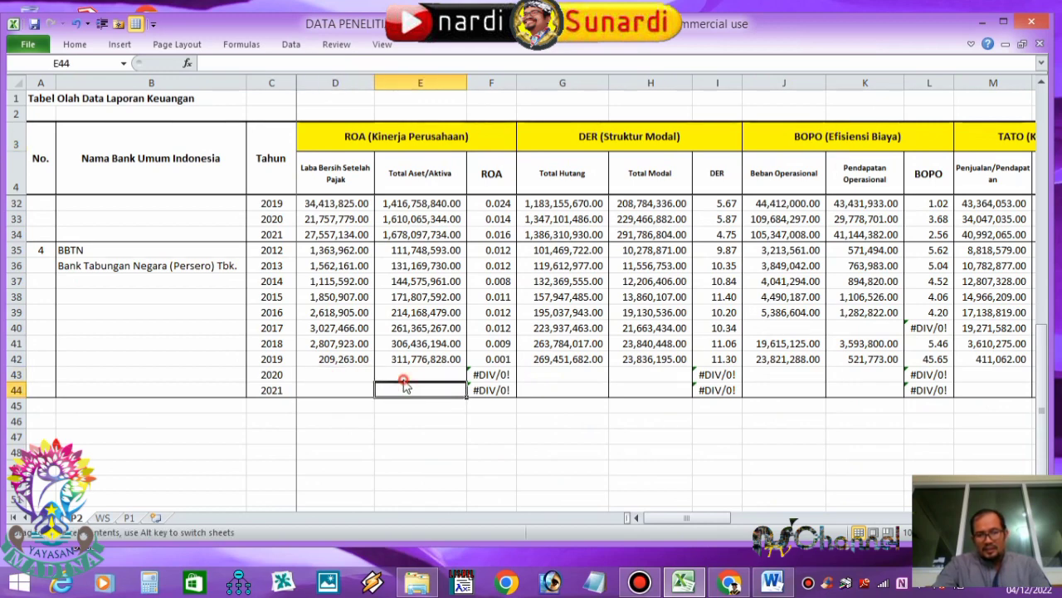
# Check the total debt and total equity cells under DER for Bank Tabungan Negara in 2020 and 2021.
pyautogui.click(522, 374)
pyautogui.click(551, 390)
pyautogui.click(638, 376)
pyautogui.click(639, 391)
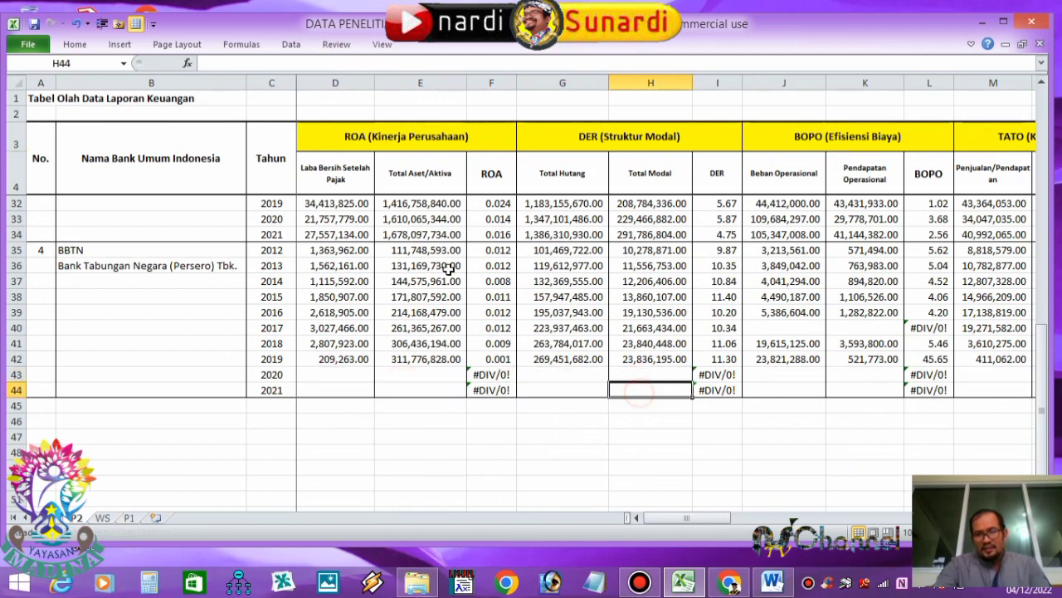
# Compare the ROA, DER and BOPO headings and check BBTN's 2020 and 2021 cells under BOPO and the remaining variables.
pyautogui.click(378, 142)
pyautogui.click(639, 139)
pyautogui.click(789, 140)
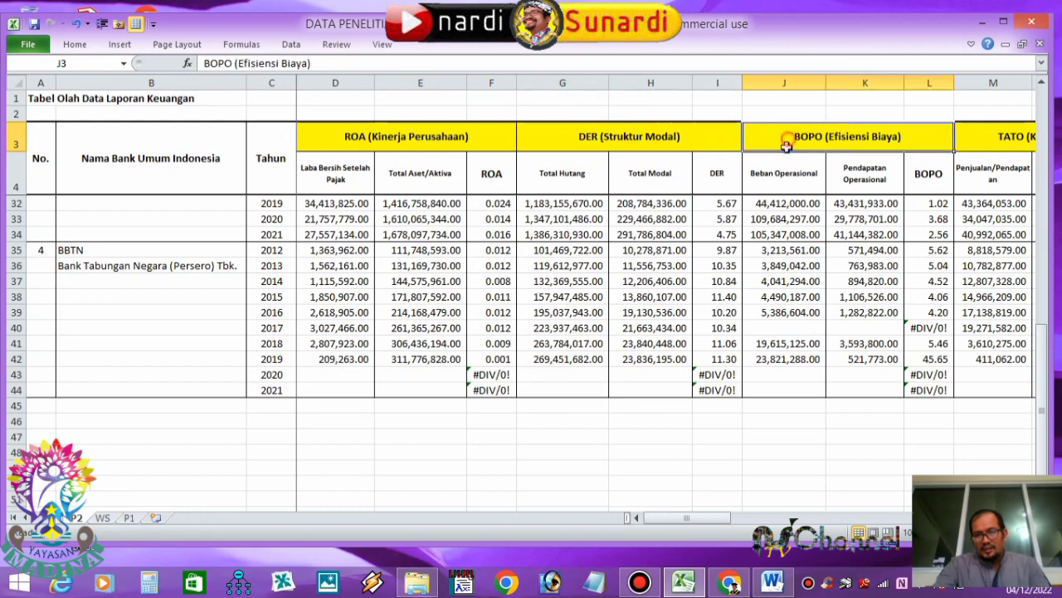
pyautogui.click(810, 394)
pyautogui.click(859, 376)
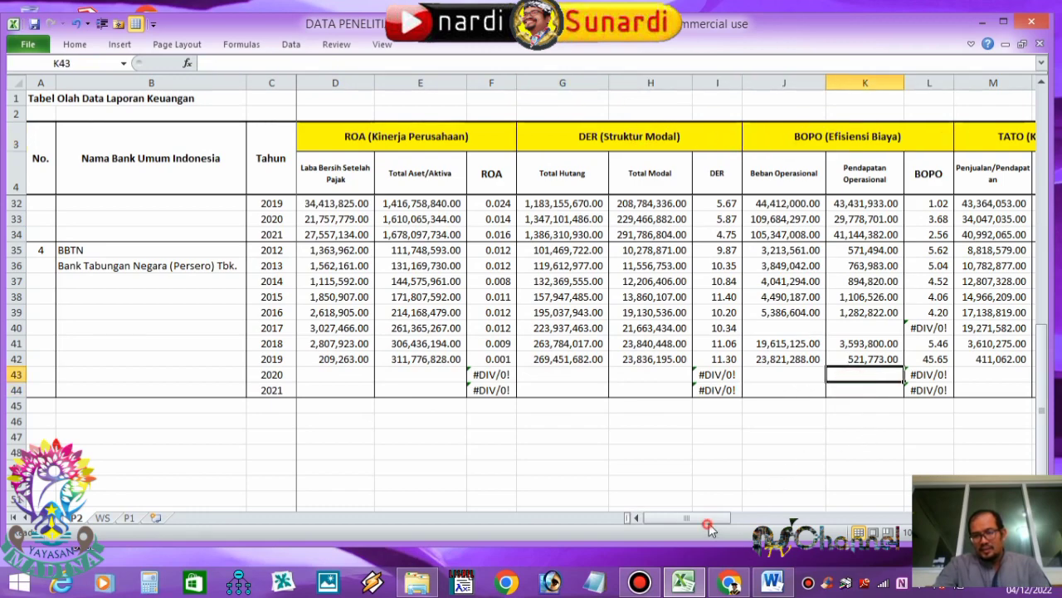
pyautogui.moveTo(730, 518); pyautogui.dragTo(818, 521)
pyautogui.click(287, 389)
pyautogui.click(285, 375)
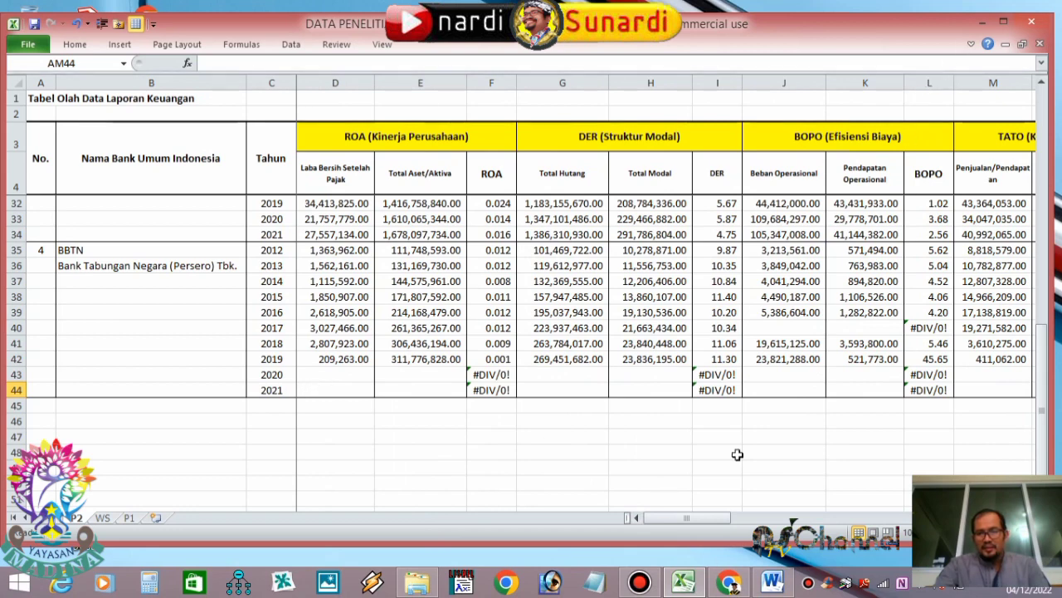
# Switch to Chrome and look over the Indonesia Stock Exchange home page at old.idx.co.id, including its Data Pasar and Produk sections.
pyautogui.click(728, 583)
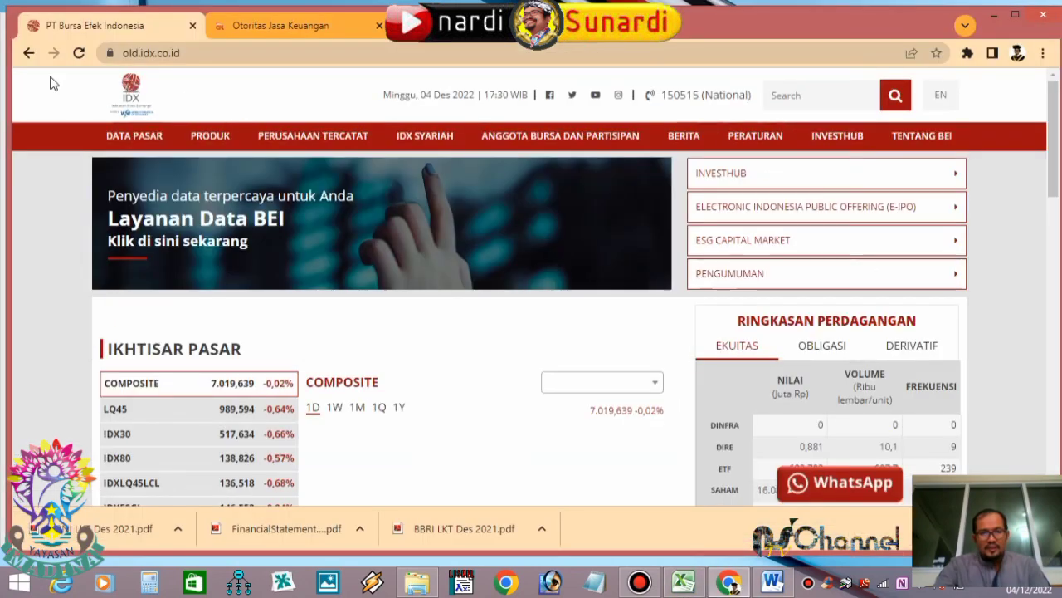
pyautogui.click(126, 52)
pyautogui.moveTo(200, 137)
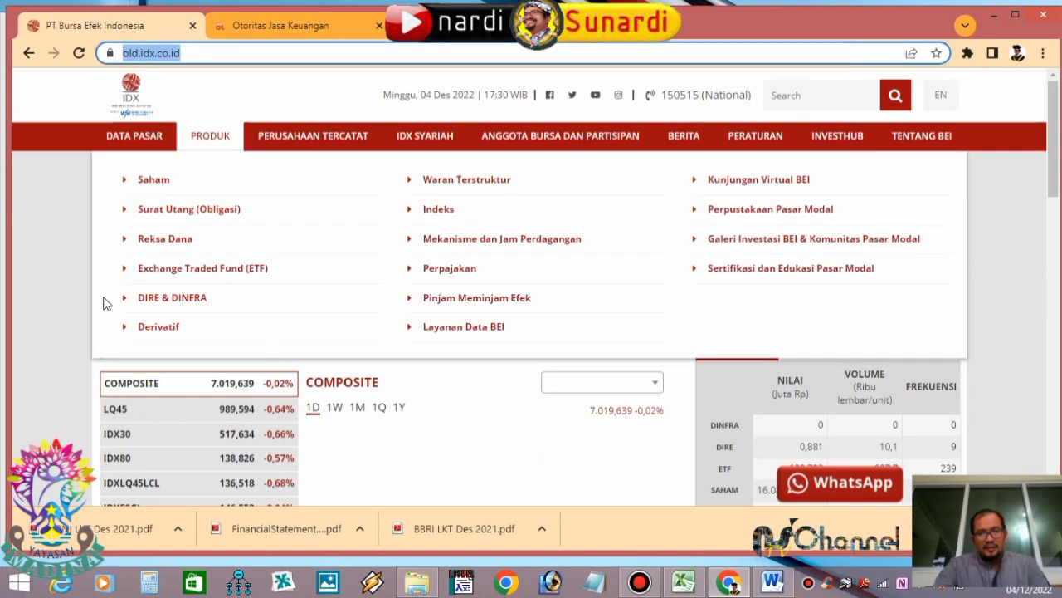
pyautogui.click(59, 282)
pyautogui.scroll(-2, 402, 427)
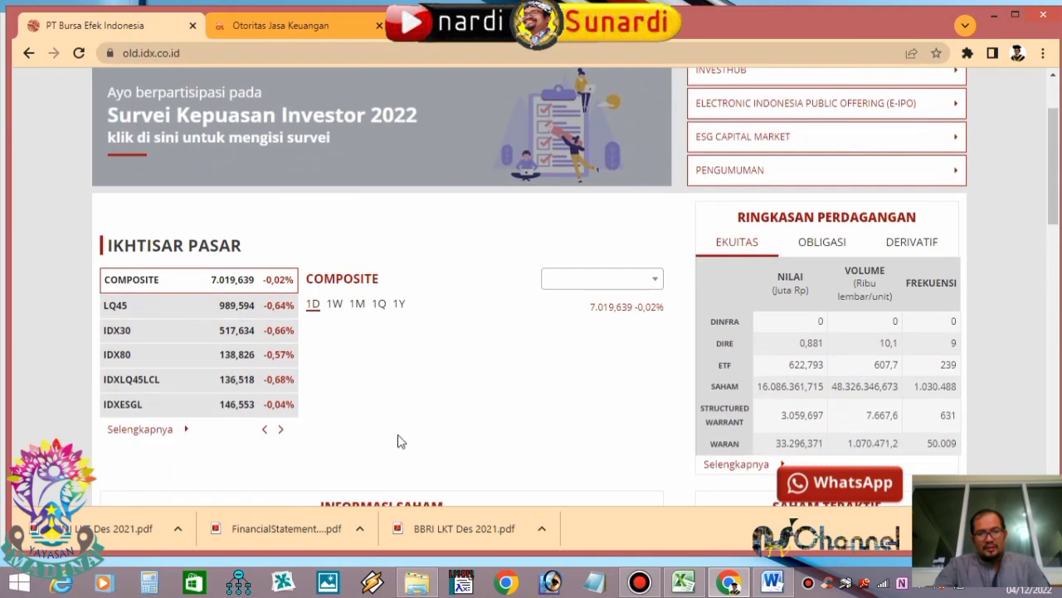
pyautogui.scroll(-3, 398, 440)
pyautogui.scroll(5, 399, 451)
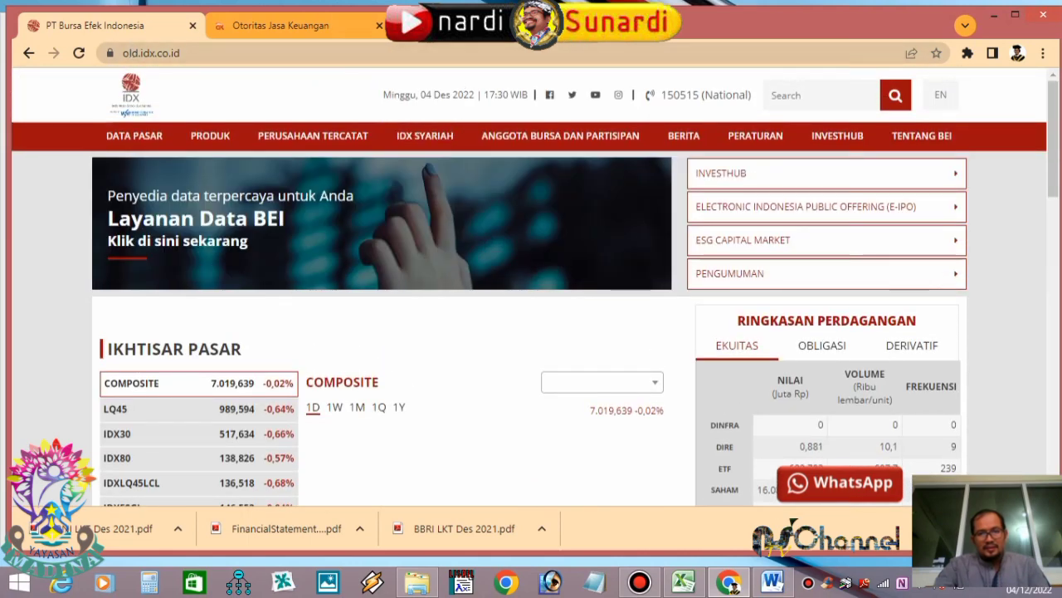
pyautogui.moveTo(101, 150)
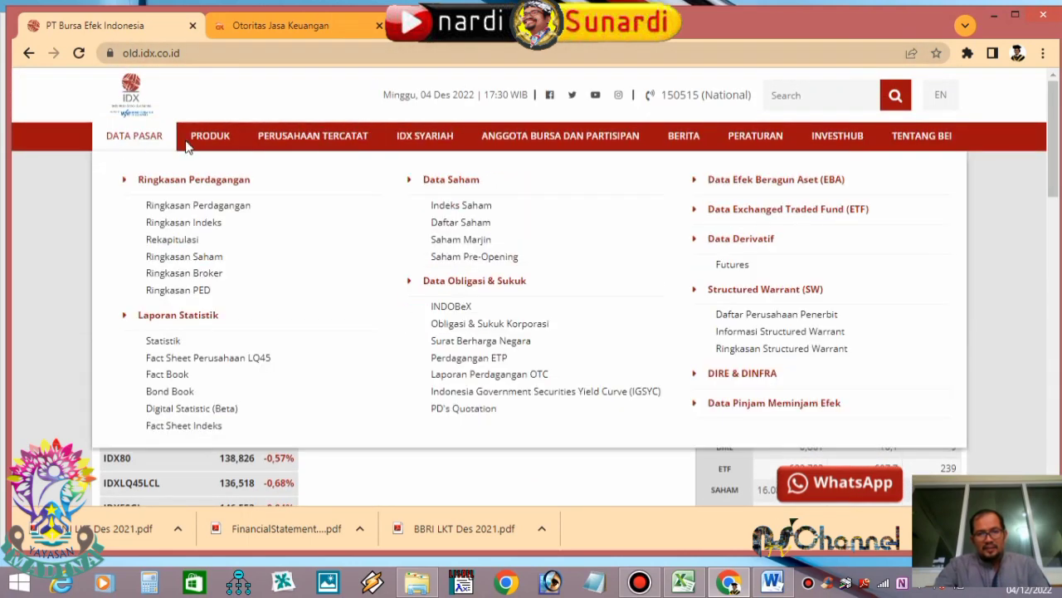
pyautogui.moveTo(749, 154)
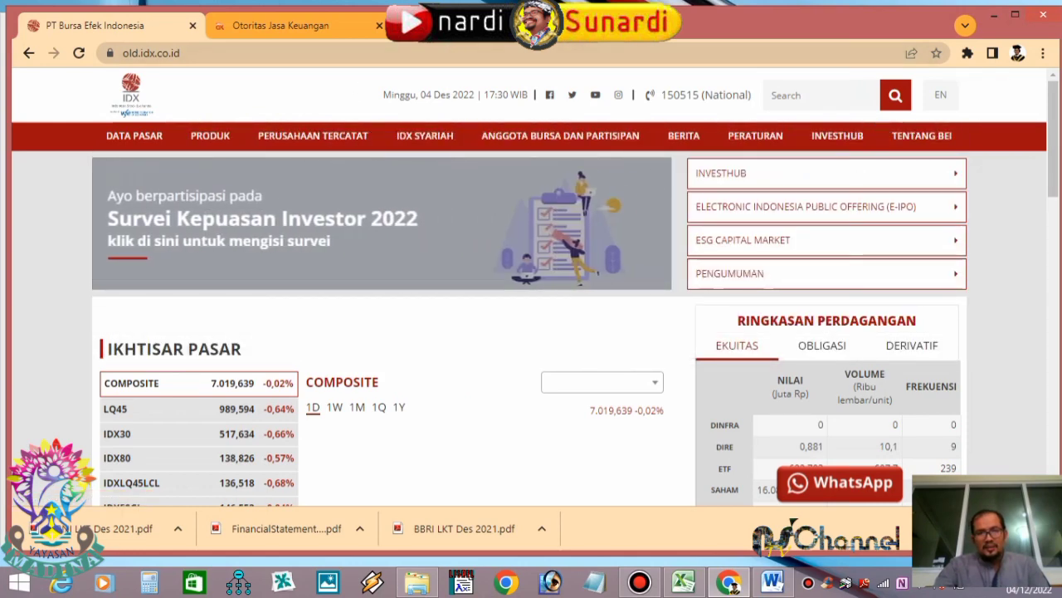
# Open the Laporan Keuangan dan Tahunan page for listed companies on the current Indonesia Stock Exchange site, idx.co.id.
pyautogui.click(473, 25)
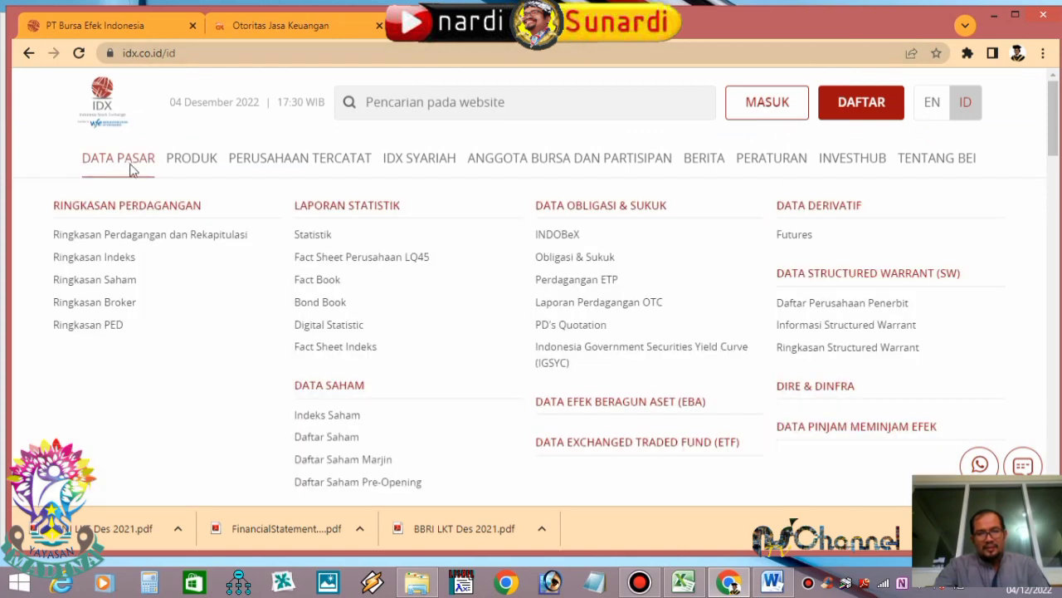
pyautogui.moveTo(176, 169)
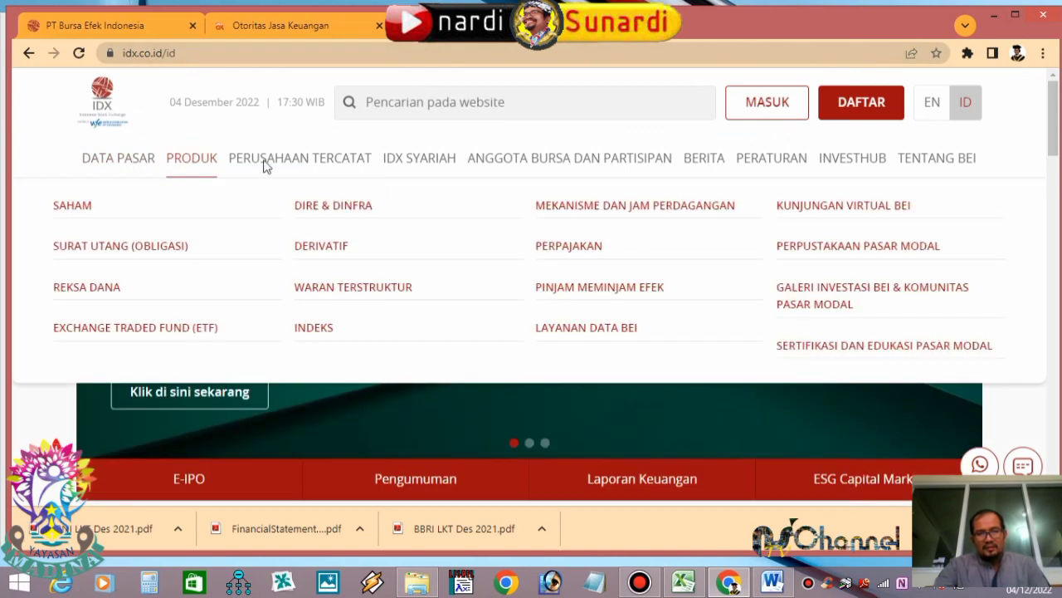
pyautogui.moveTo(591, 168)
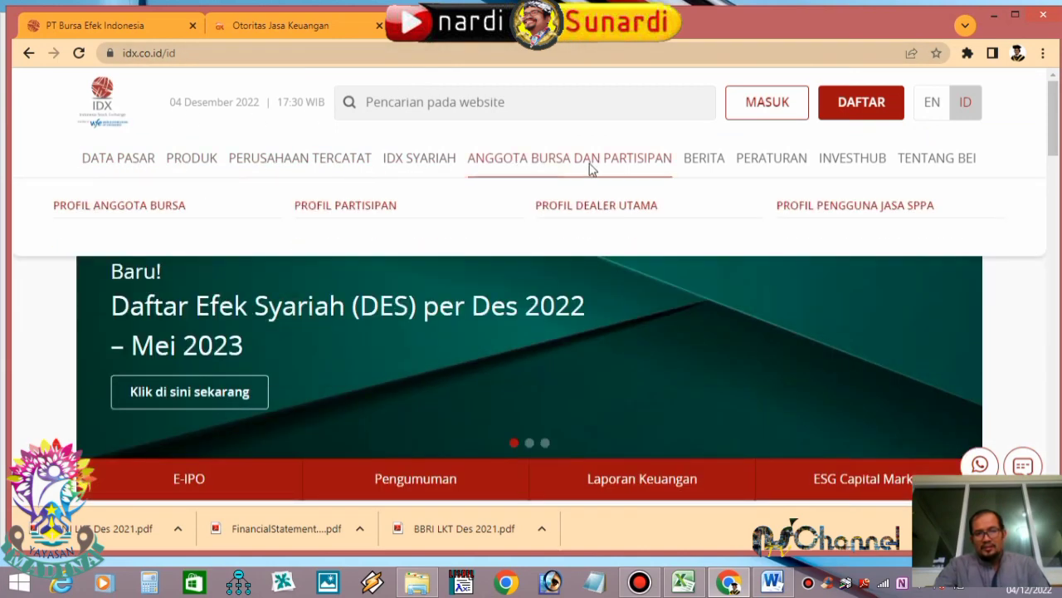
pyautogui.moveTo(961, 169)
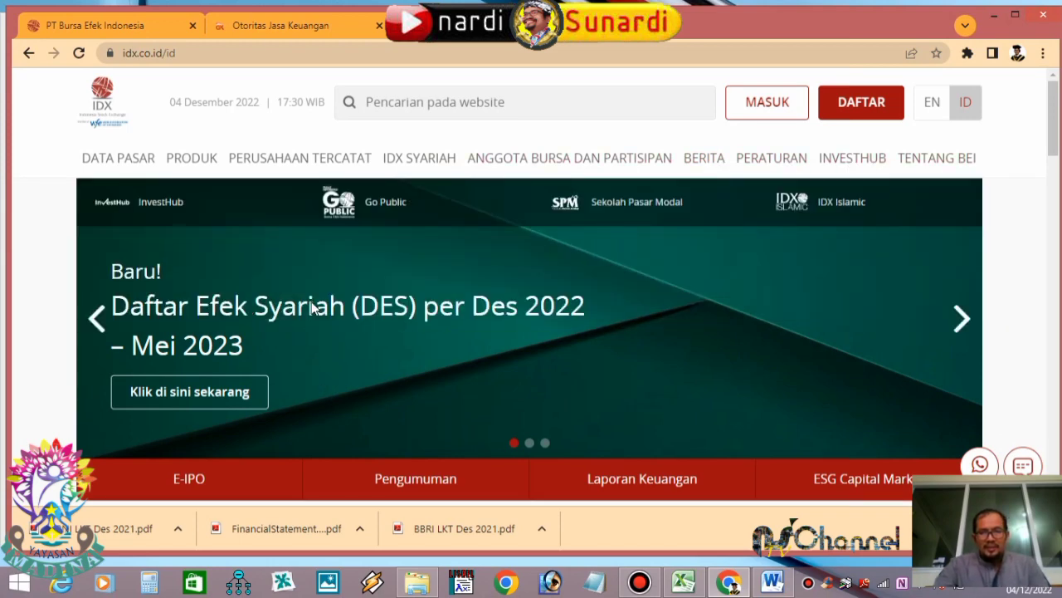
pyautogui.moveTo(271, 165)
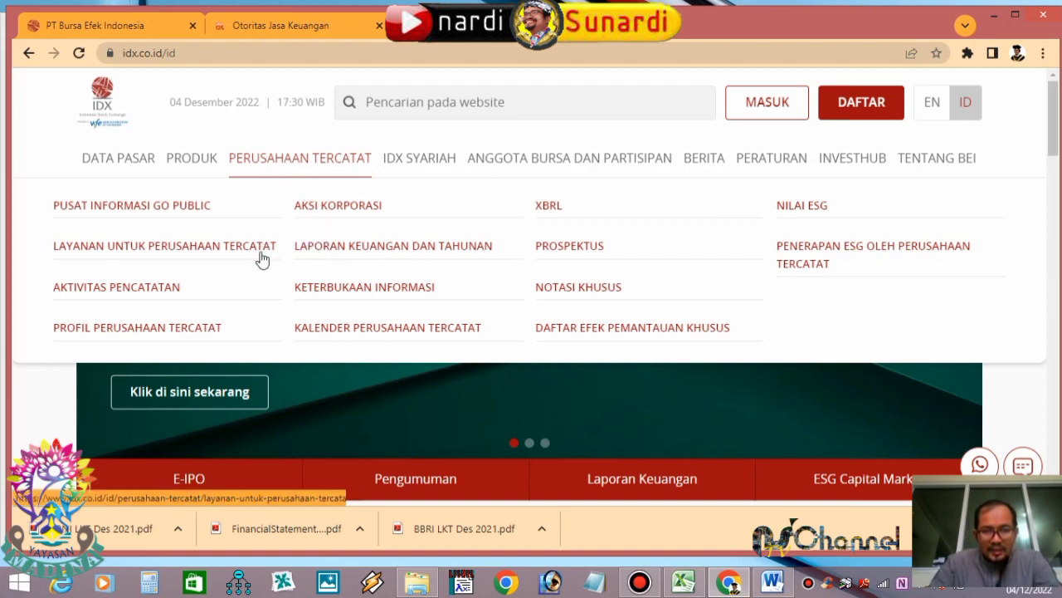
pyautogui.click(349, 248)
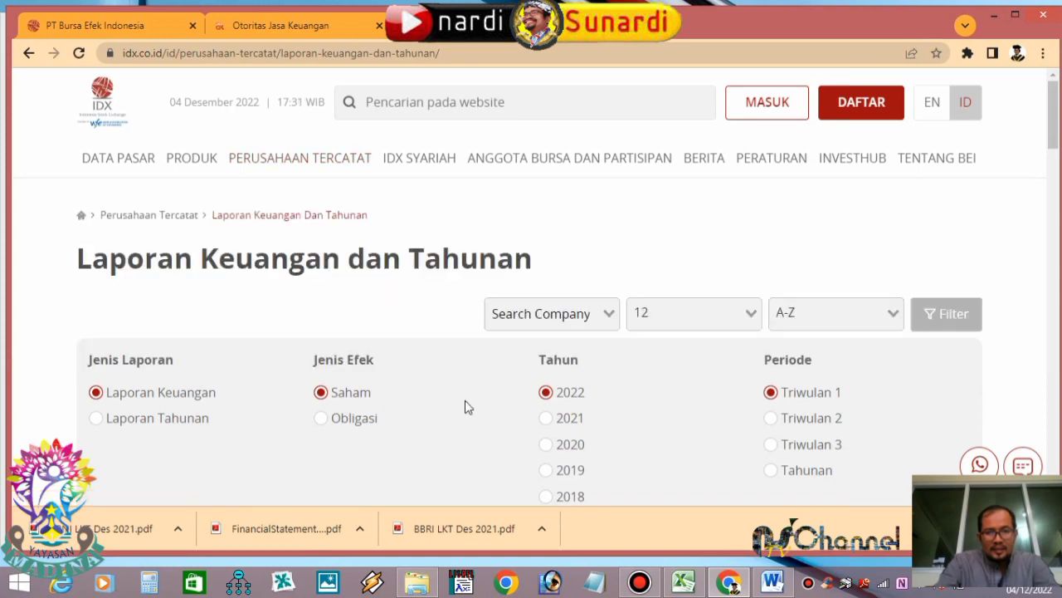
# Set the report filter to year 2021 and period Tahunan, keeping Laporan Keuangan and Saham.
pyautogui.scroll(-2, 464, 406)
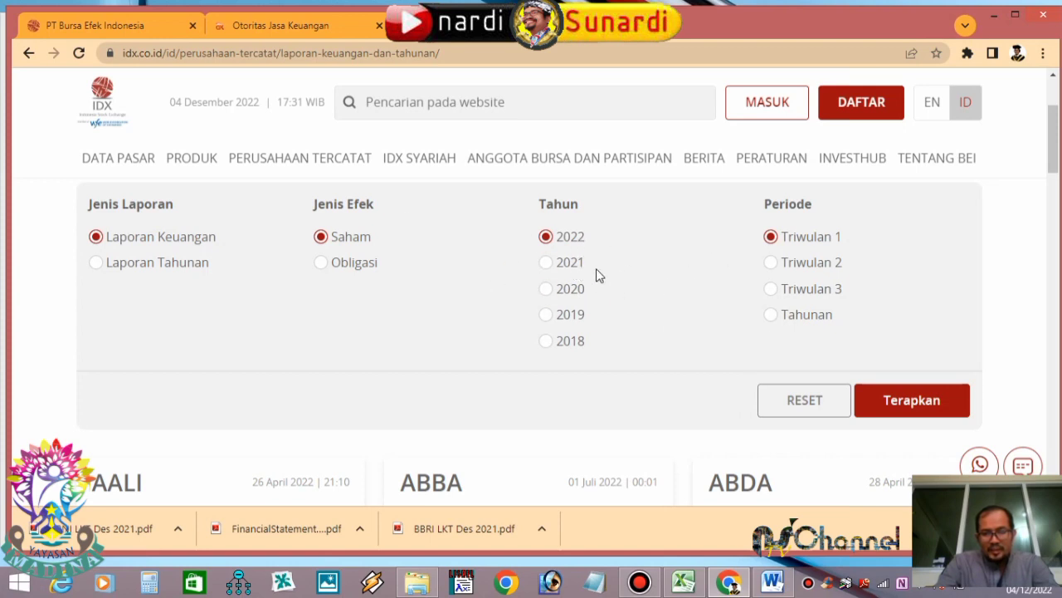
pyautogui.click(546, 264)
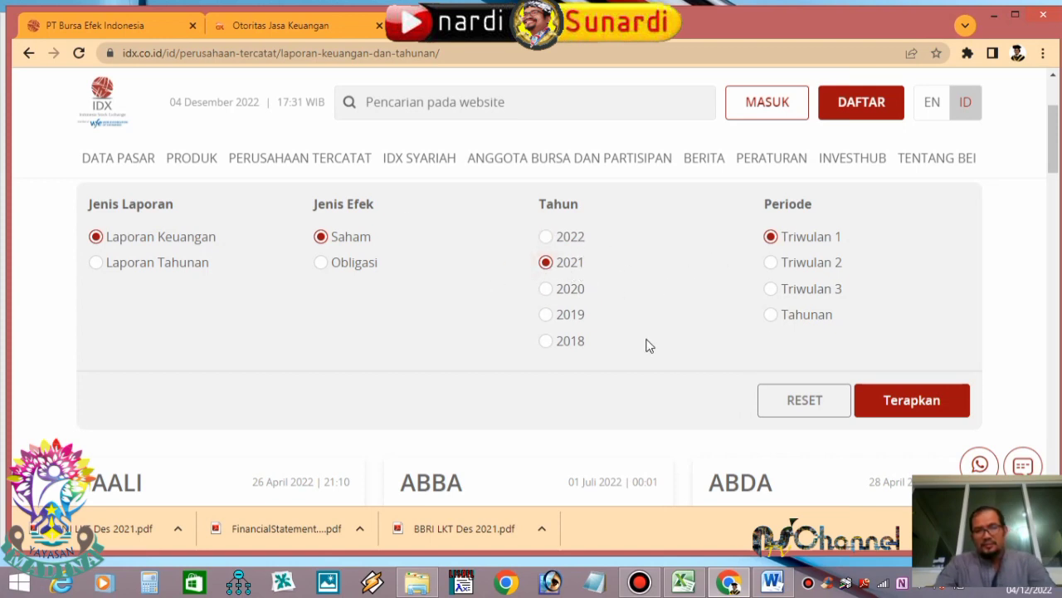
pyautogui.click(771, 319)
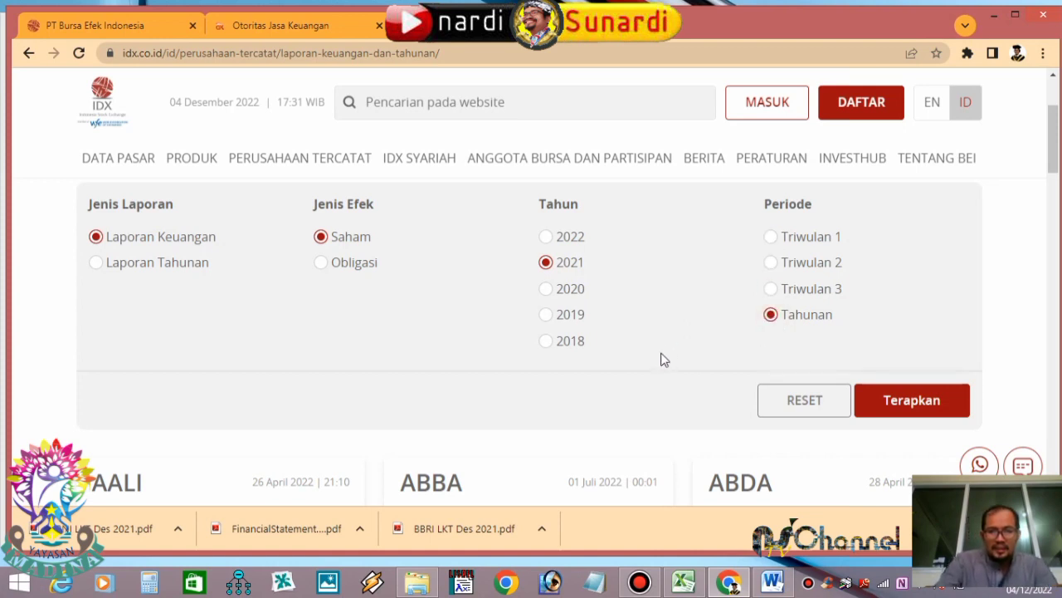
pyautogui.scroll(-1, 664, 359)
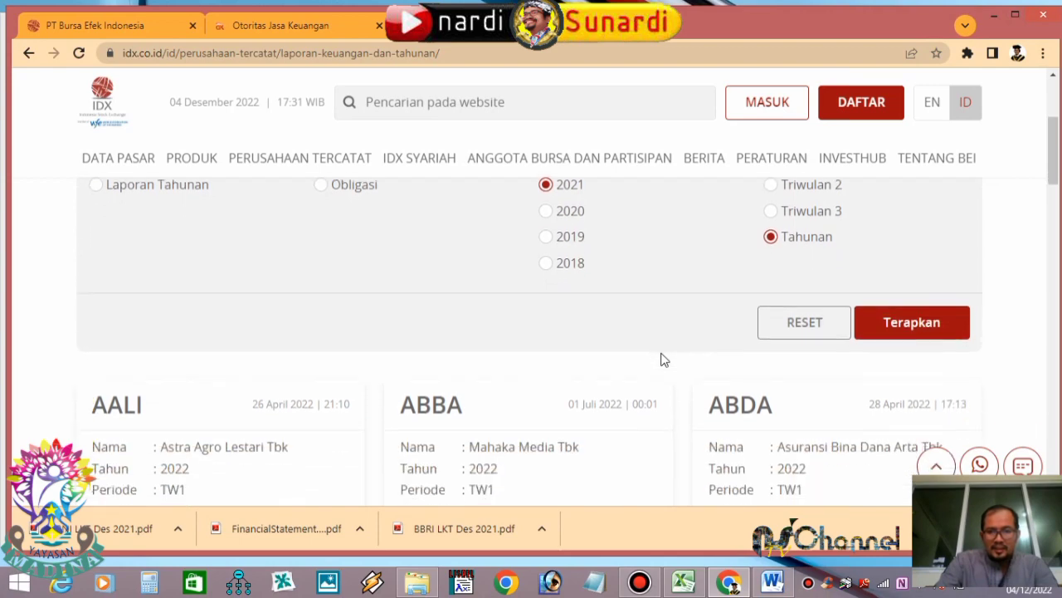
pyautogui.scroll(-1, 664, 360)
pyautogui.scroll(4, 662, 360)
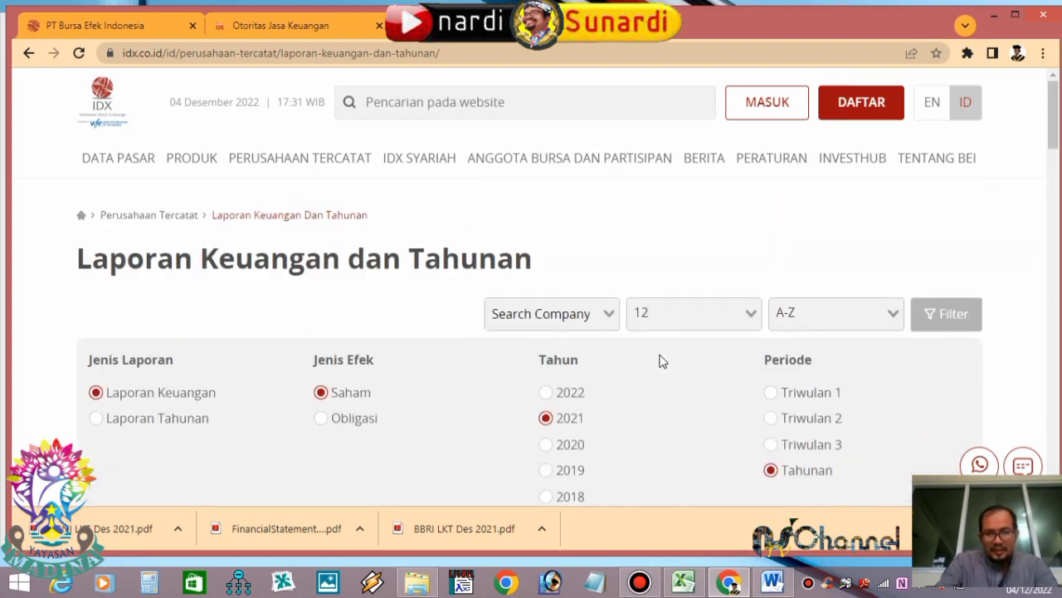
# Choose BBTN (PT Bank Tabungan Negara) as the company and apply the report filters.
pyautogui.click(579, 313)
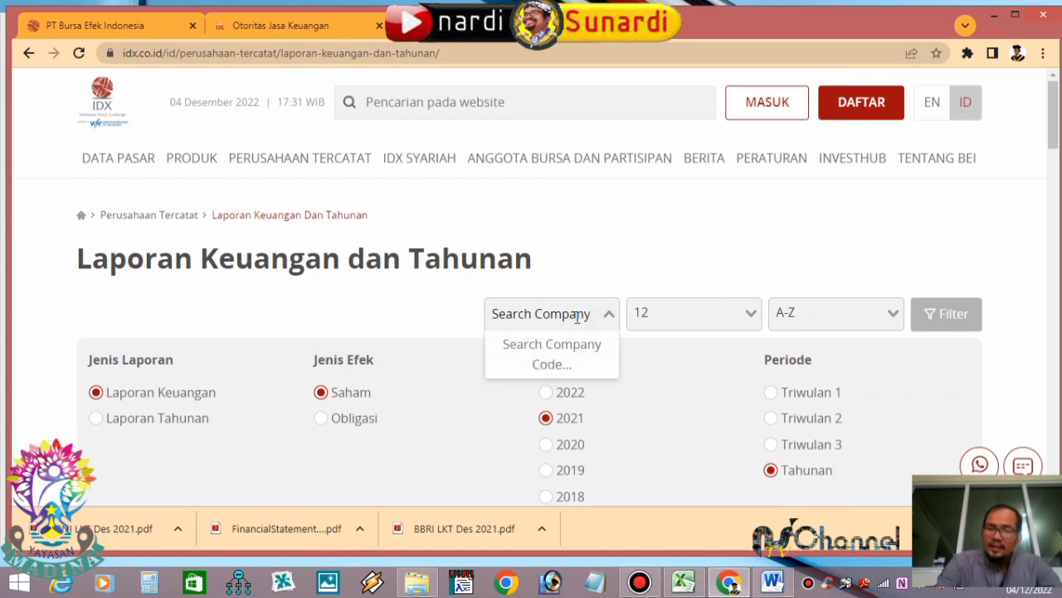
pyautogui.write('b')
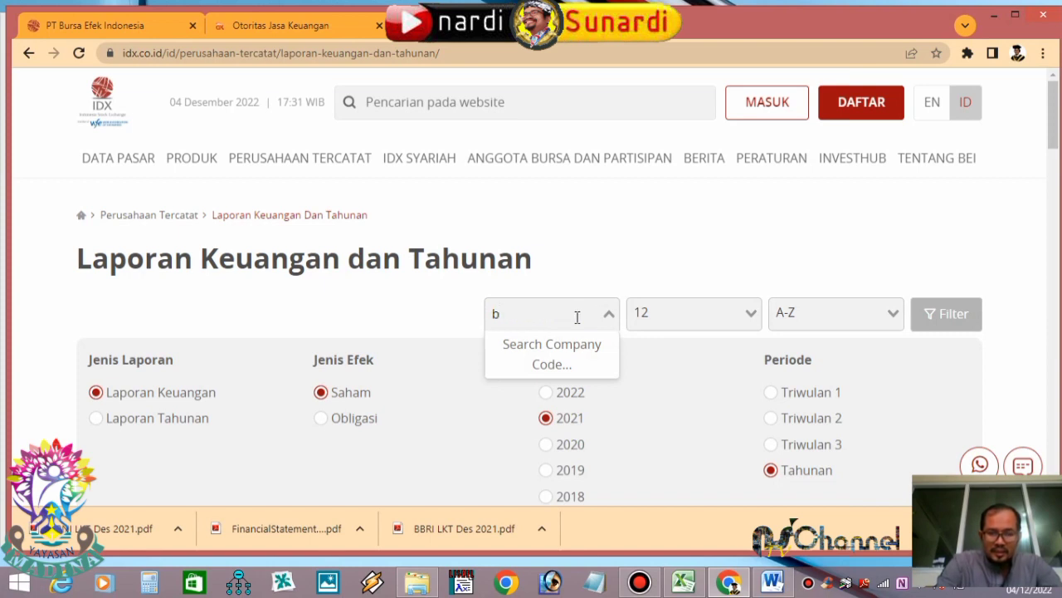
pyautogui.write('bt')
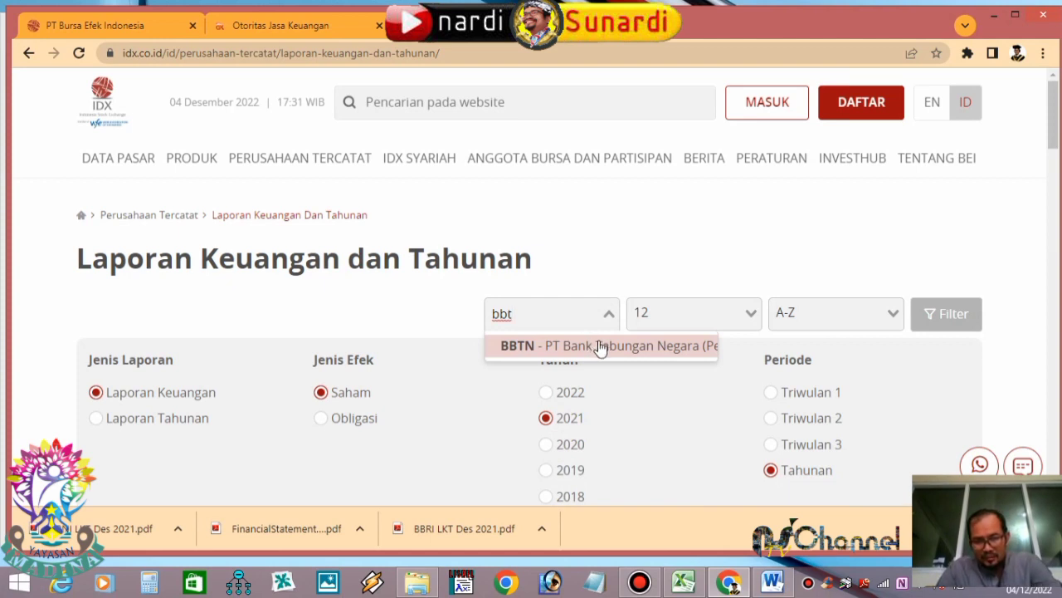
pyautogui.click(601, 346)
pyautogui.scroll(-2, 602, 278)
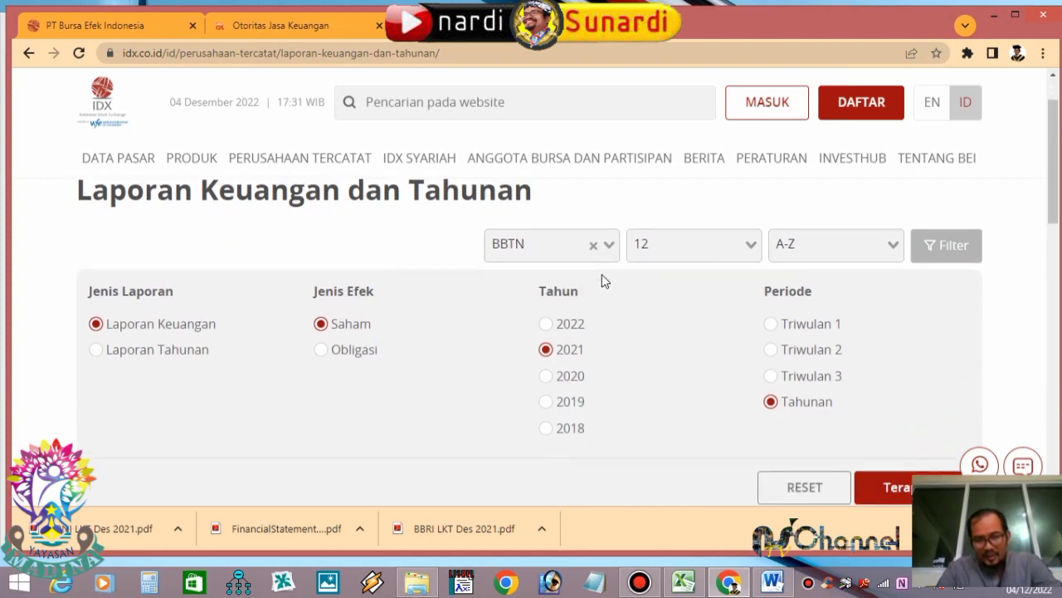
pyautogui.scroll(-1, 747, 420)
pyautogui.click(880, 415)
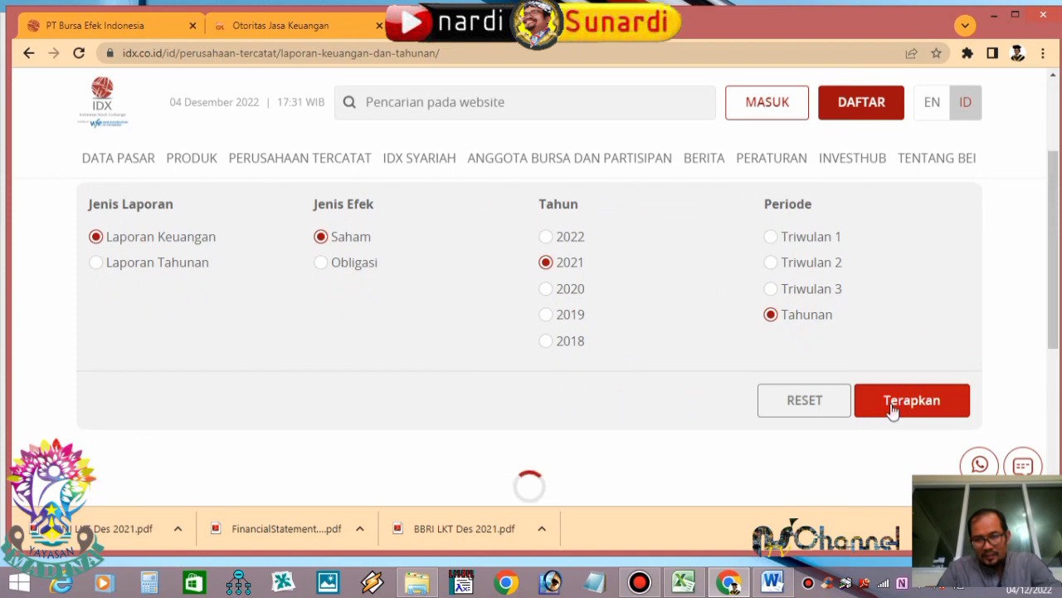
# Open btn_billingual_31_des_2021_released FINAL.pdf from BBTN's 2021 report files and view its opening pages.
pyautogui.scroll(-2, 422, 458)
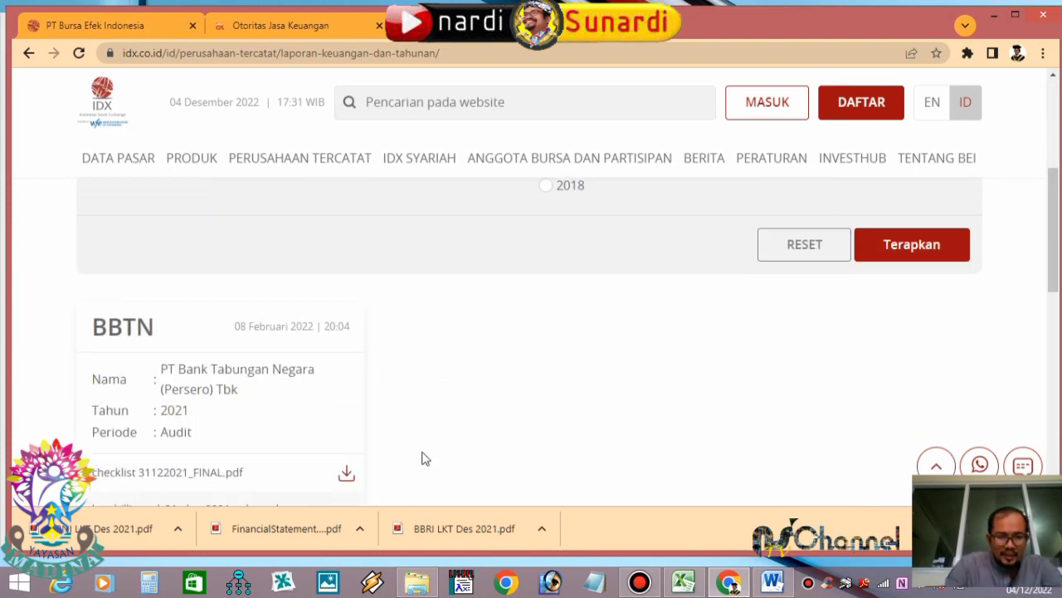
pyautogui.scroll(-2, 422, 458)
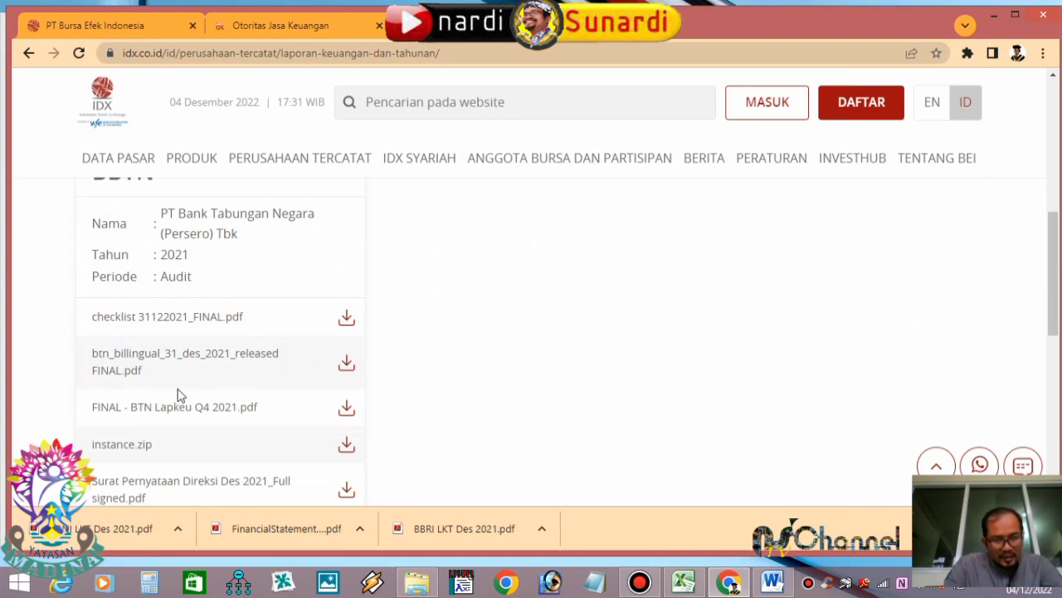
pyautogui.scroll(-1, 216, 378)
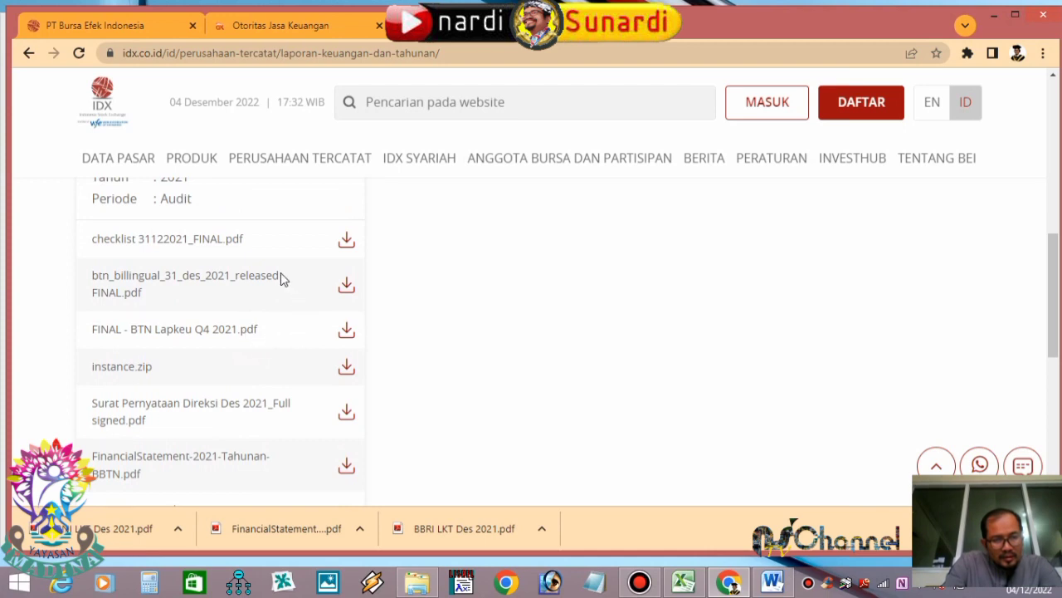
pyautogui.scroll(1, 174, 351)
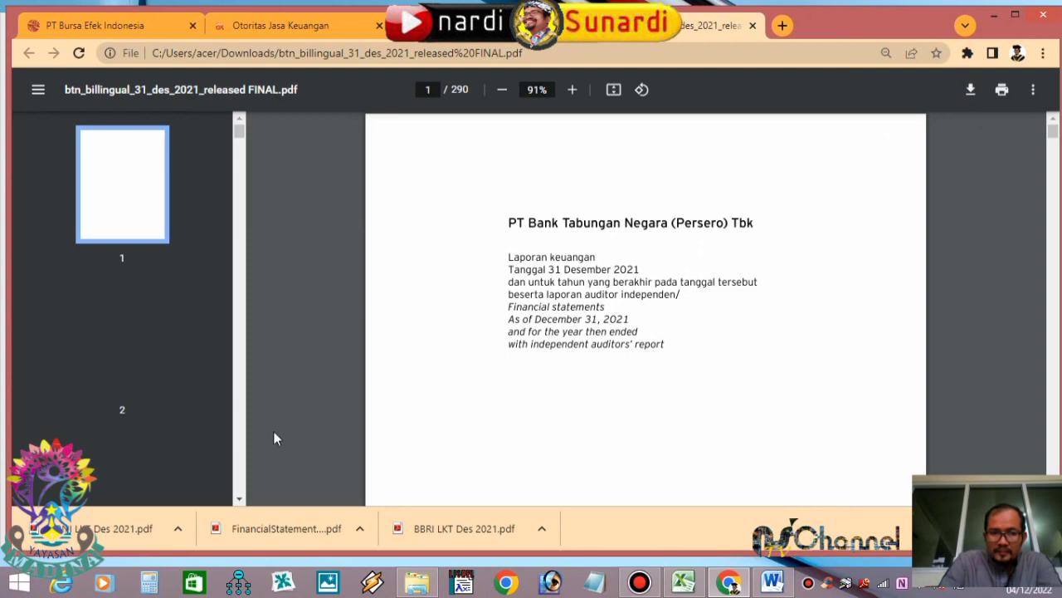
pyautogui.press('Right')
pyautogui.scroll(-10, 605, 336)
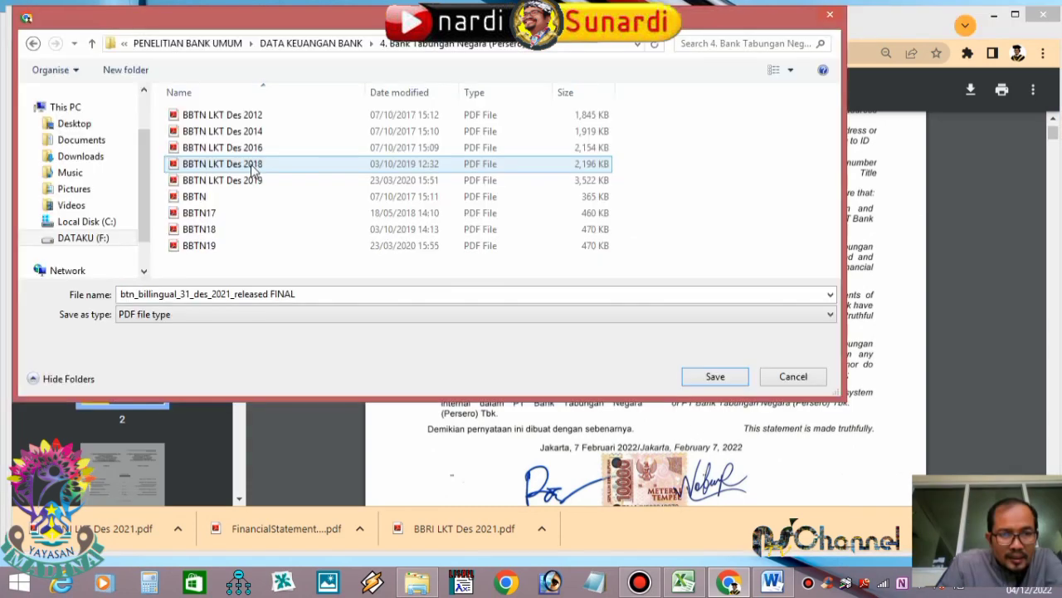
# In the PDF's save dialog for the Bank Tabungan Negara folder, shorten the file name to btn_billingual_31_Des 2021.
pyautogui.click(255, 295)
pyautogui.click(311, 293)
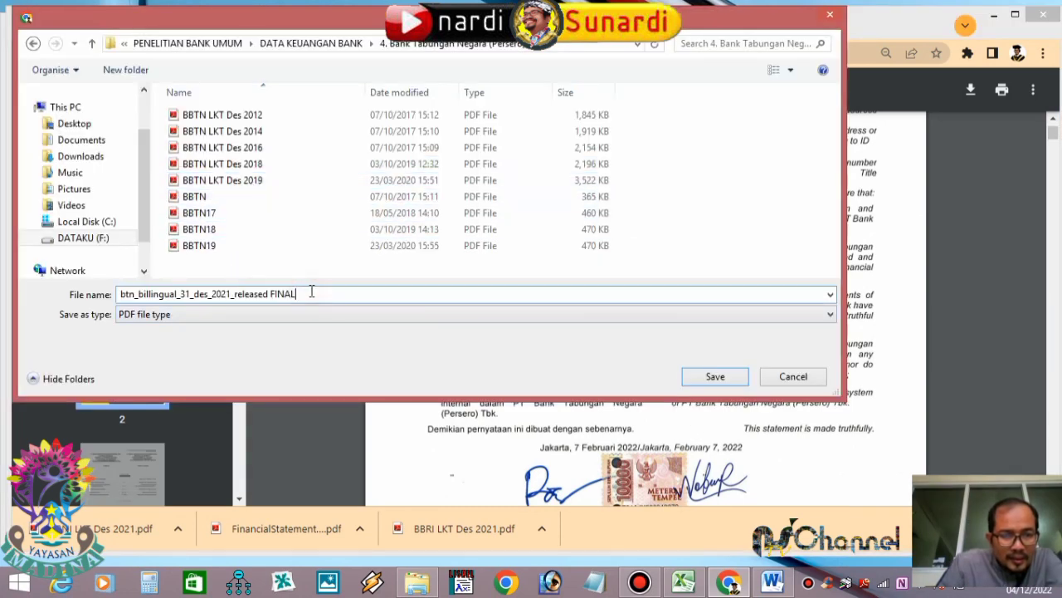
pyautogui.moveTo(311, 294); pyautogui.dragTo(228, 294)
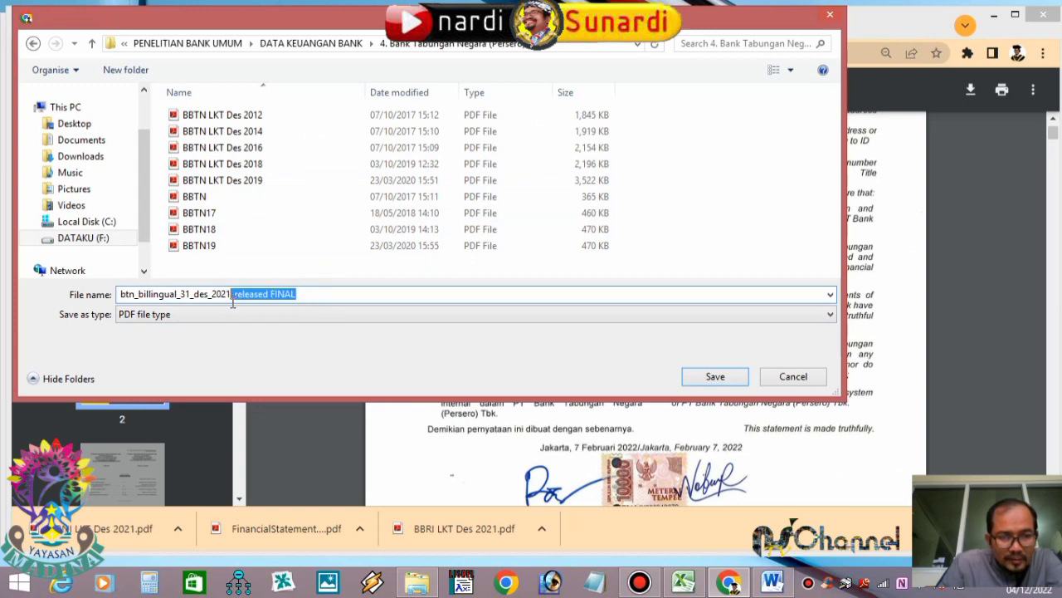
pyautogui.press('BackSpace')
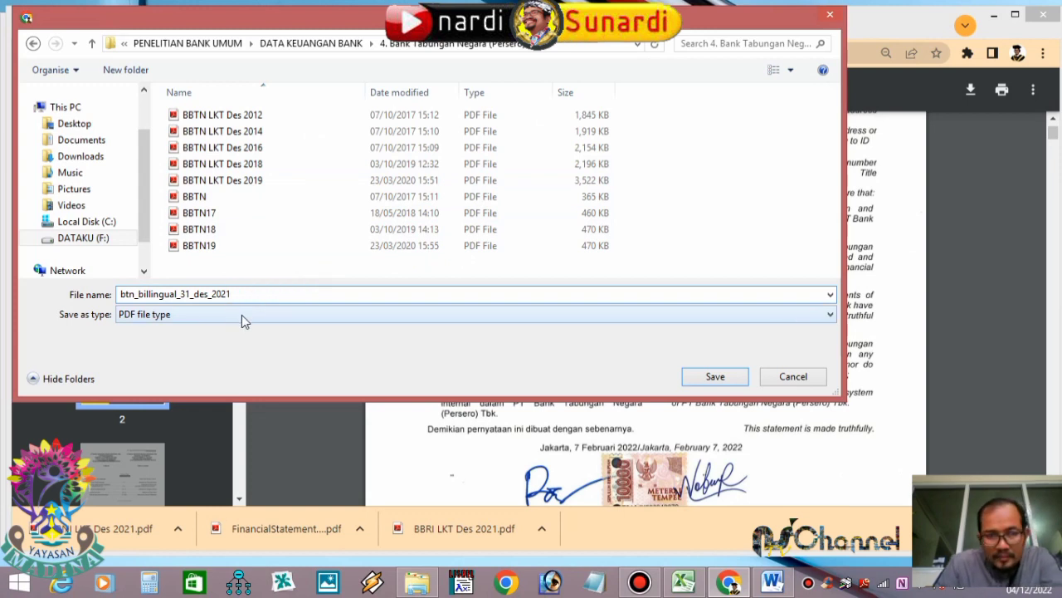
pyautogui.click(196, 294)
pyautogui.press('BackSpace')
pyautogui.write('D')
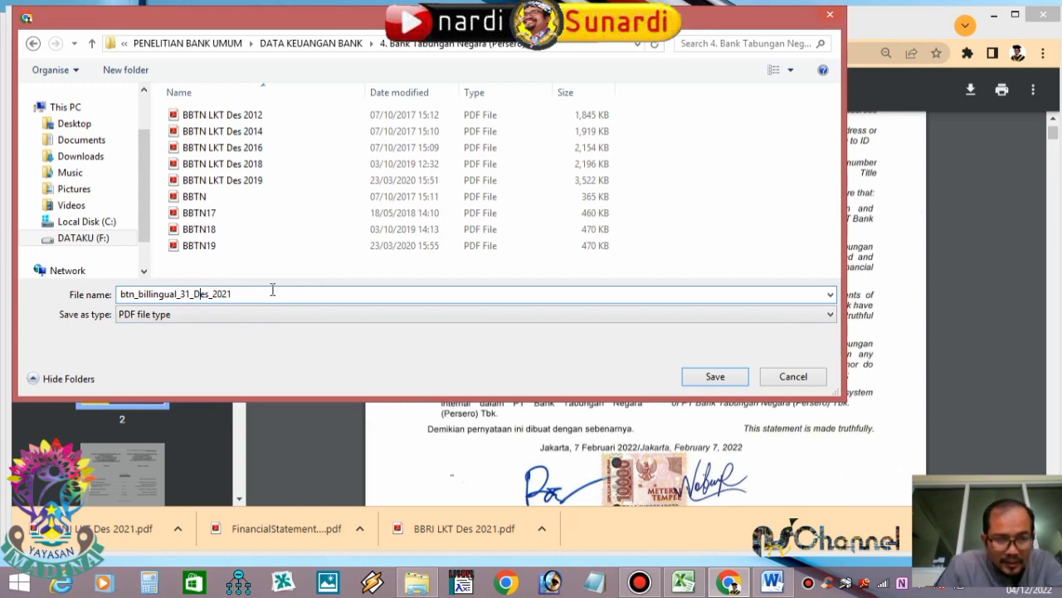
pyautogui.click(212, 295)
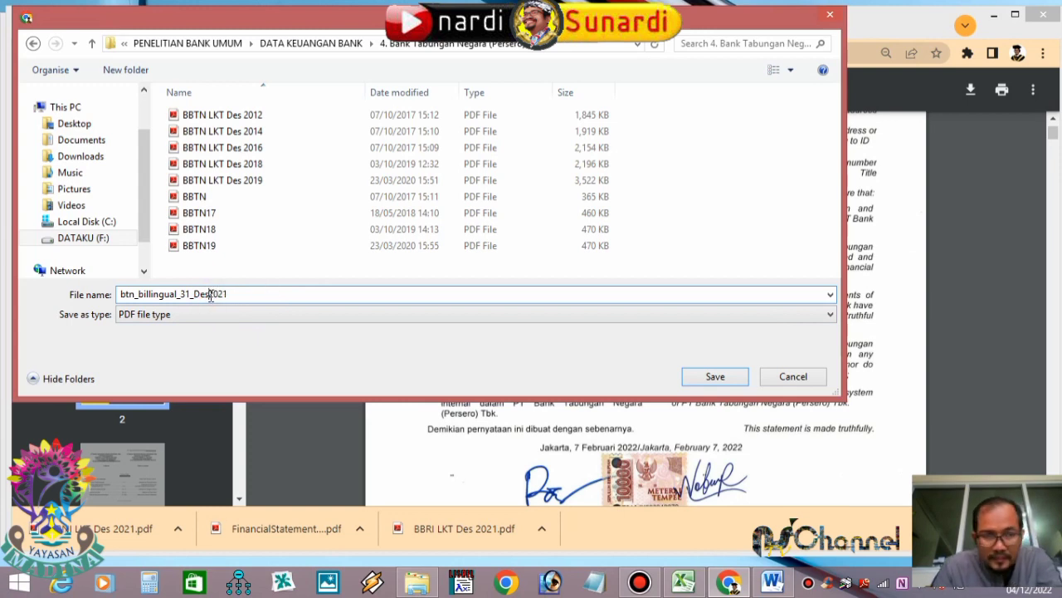
# Replace the file name's prefix so it reads BBTN LKT Des 2021 and save the PDF.
pyautogui.moveTo(187, 294); pyautogui.dragTo(119, 294)
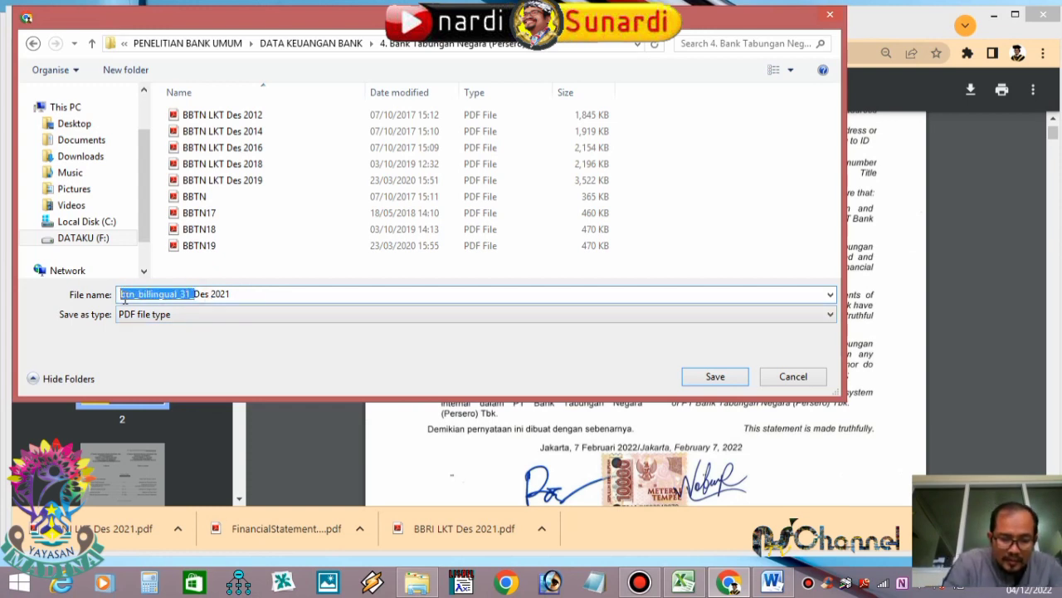
pyautogui.write('TN ')
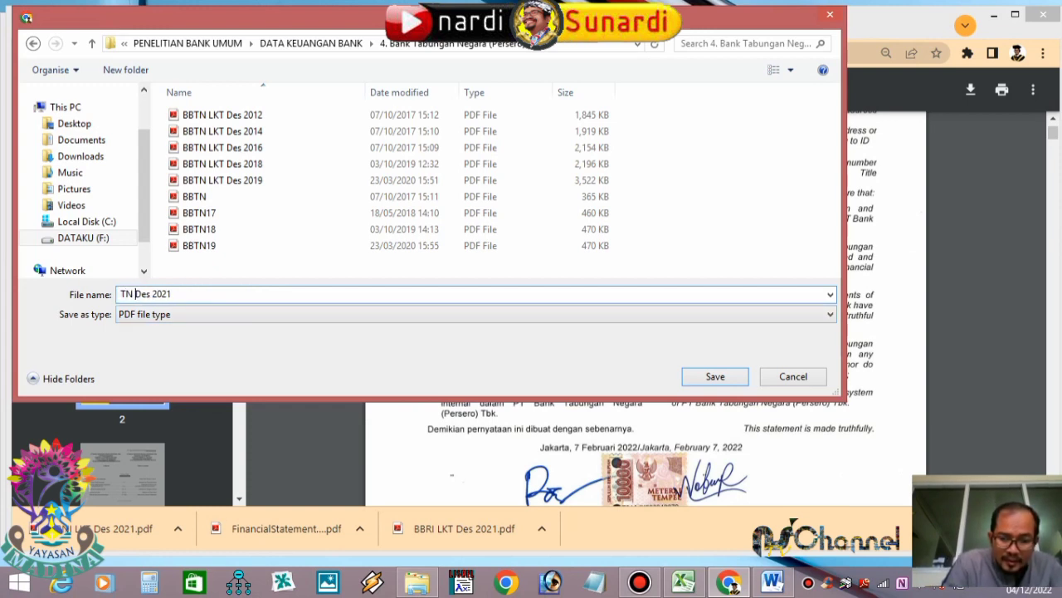
pyautogui.write('LKT')
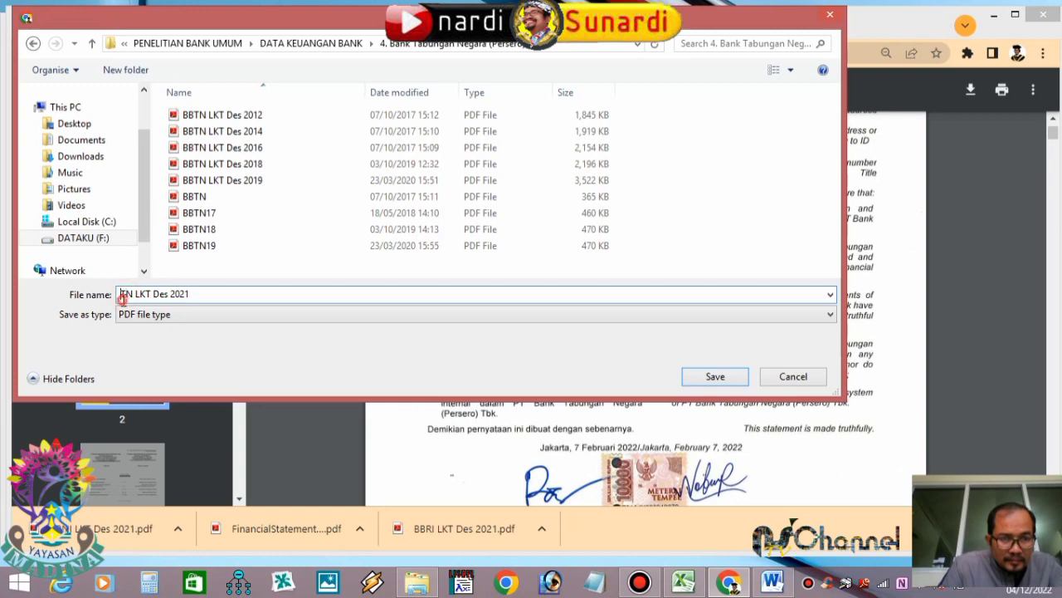
pyautogui.write(' B')
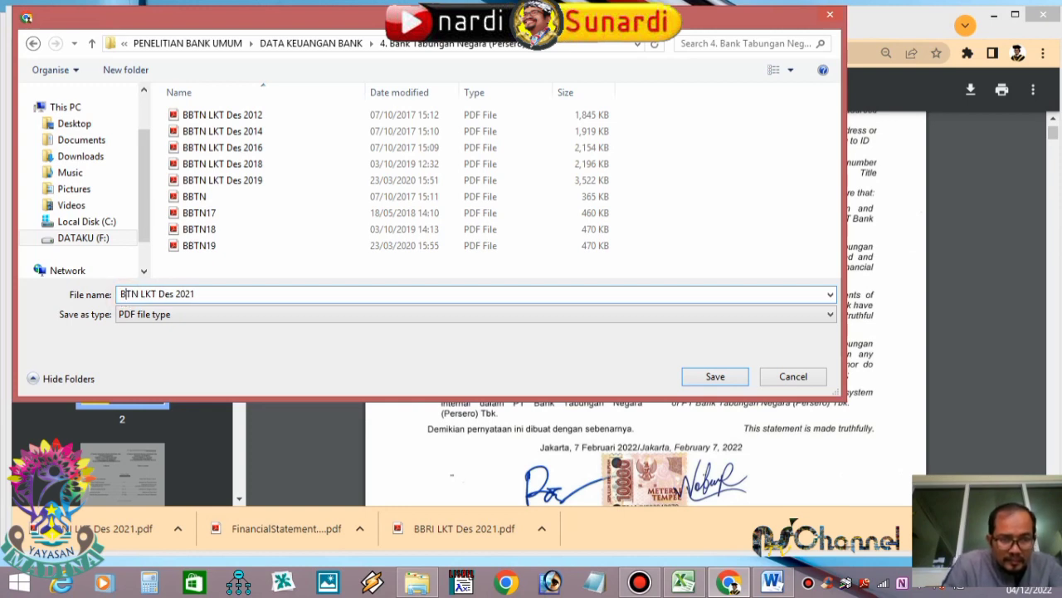
pyautogui.write('B')
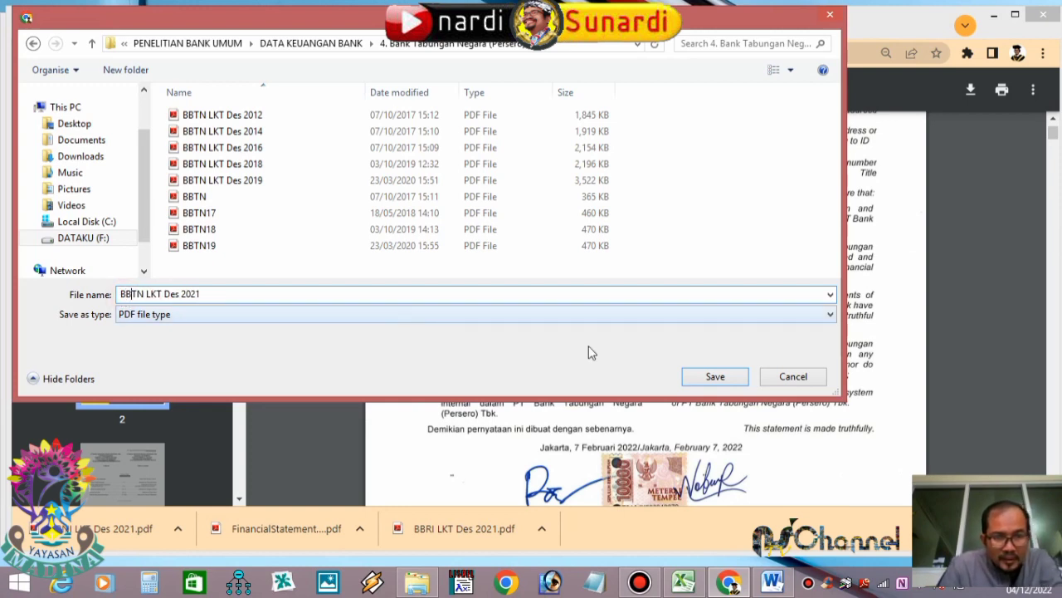
pyautogui.click(686, 376)
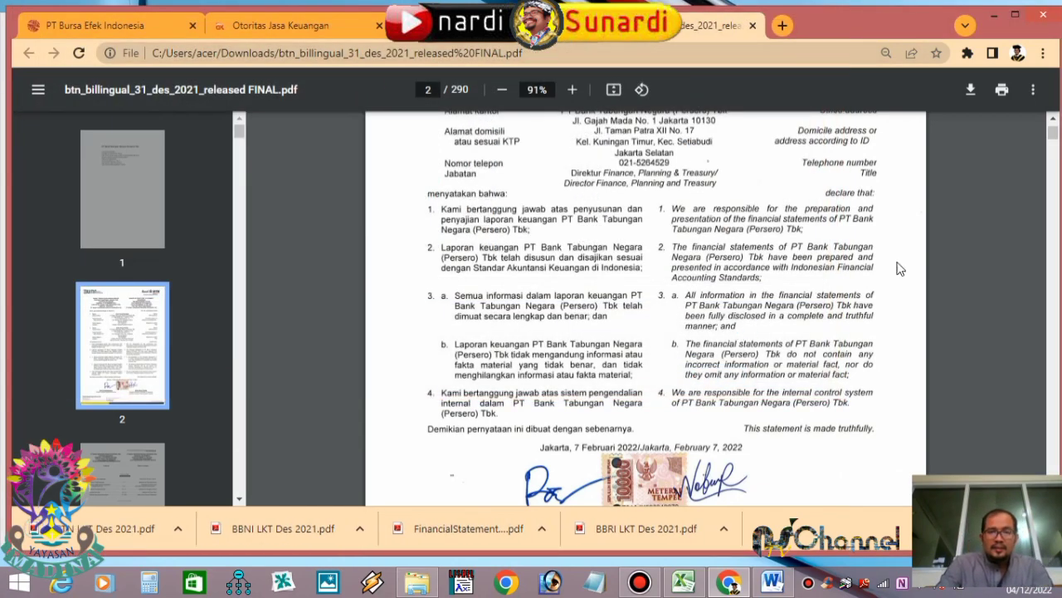
# Switch to the OJK website and open the banking Laporan Publikasi page from its data and statistics section.
pyautogui.click(289, 29)
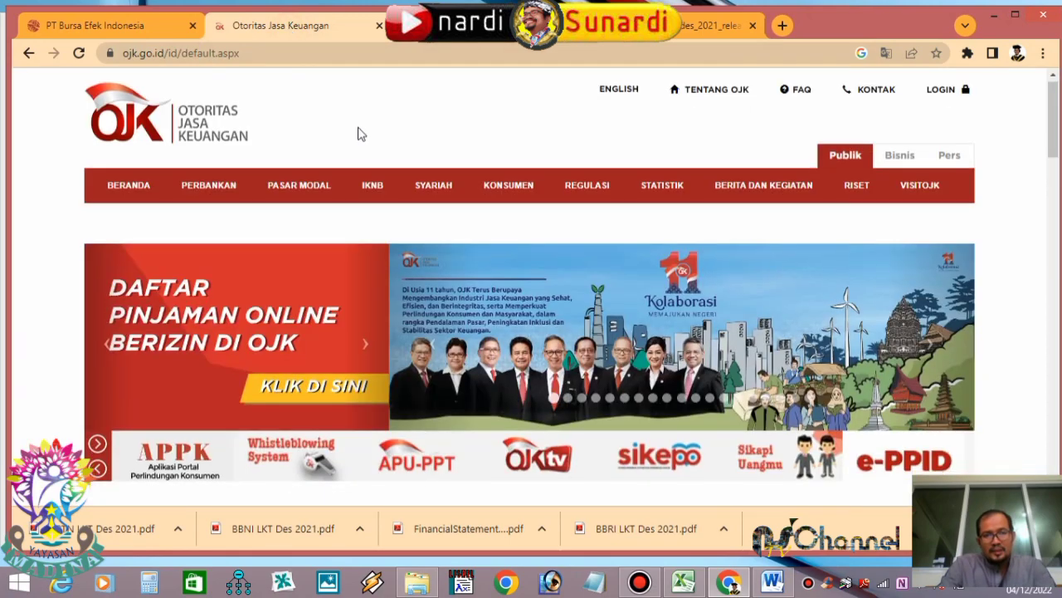
pyautogui.scroll(-1, 358, 134)
pyautogui.scroll(1, 414, 88)
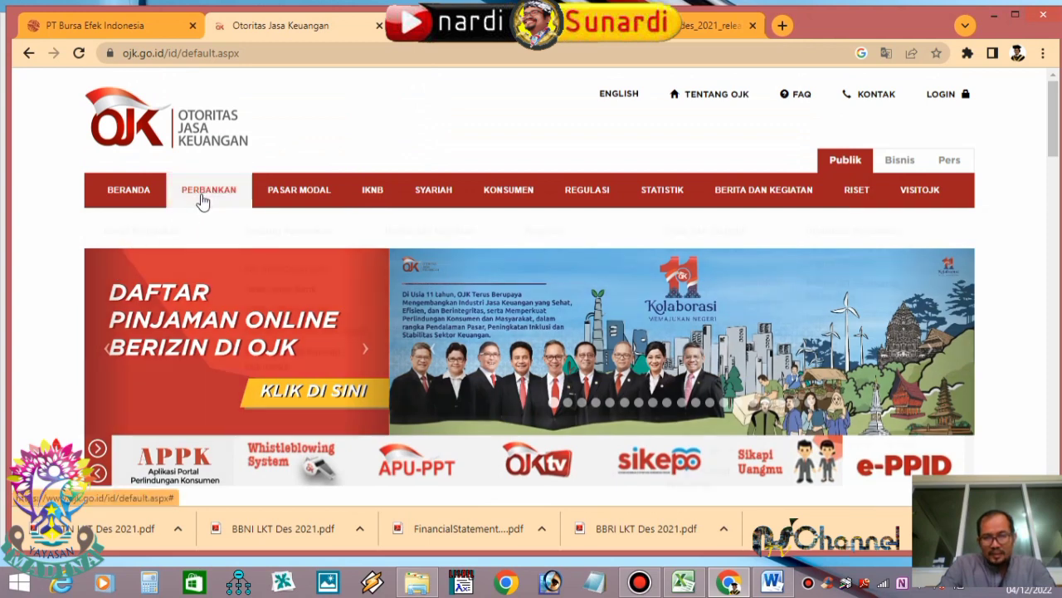
pyautogui.moveTo(202, 203)
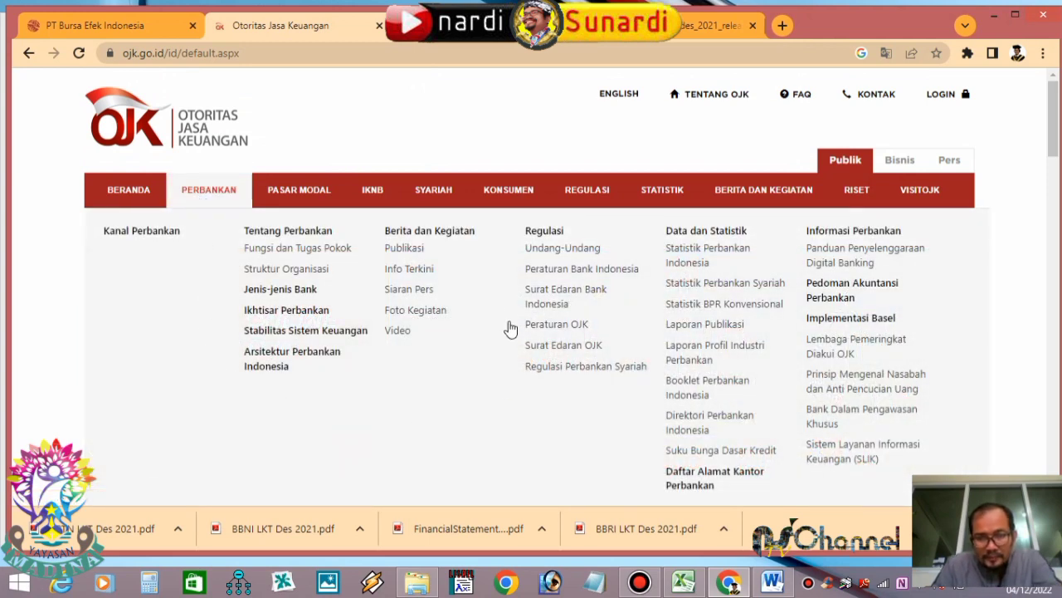
pyautogui.scroll(-1, 722, 263)
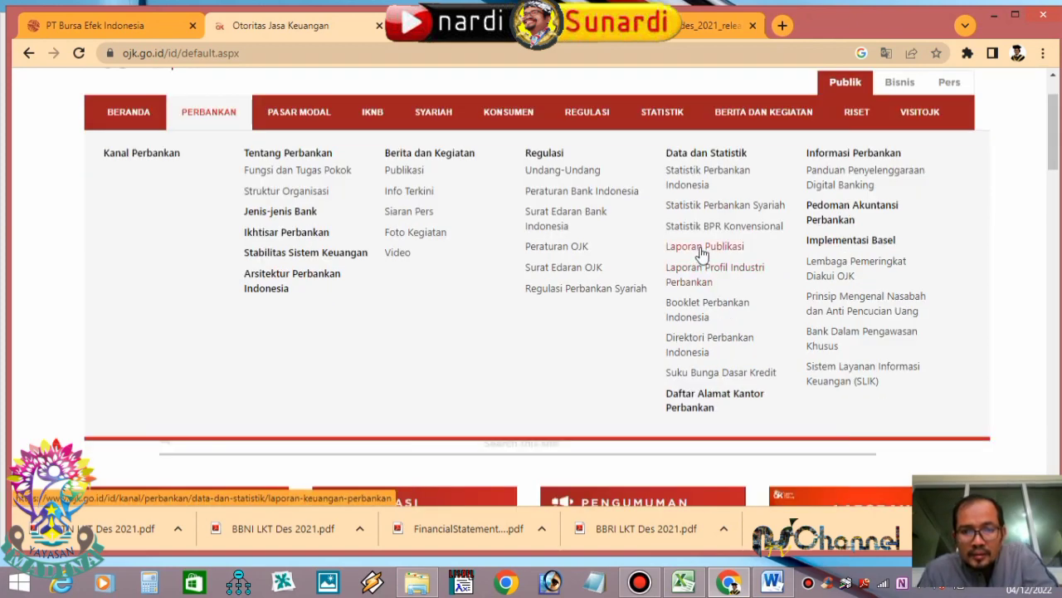
pyautogui.click(701, 248)
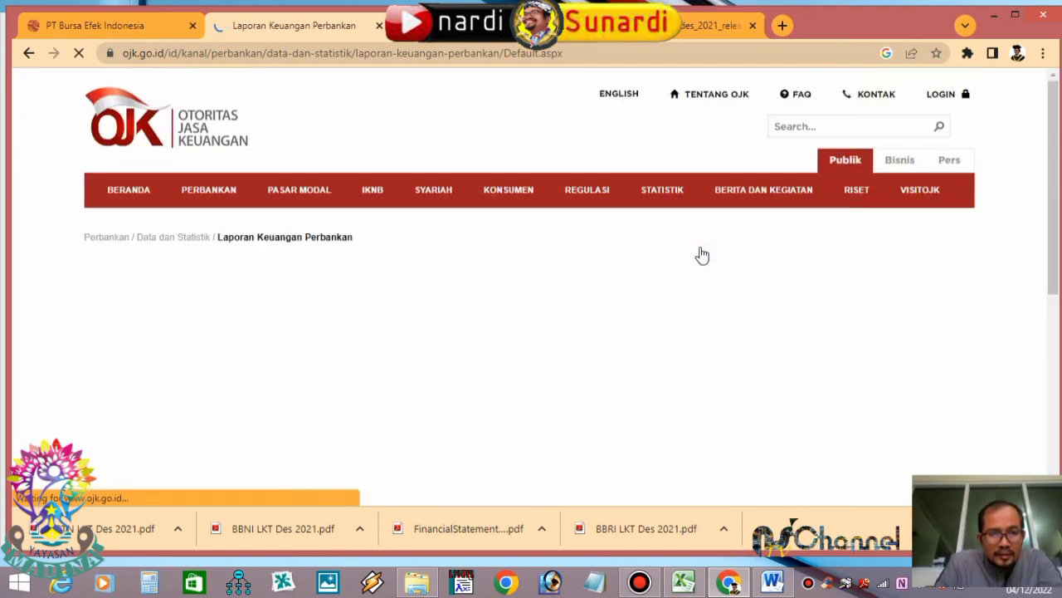
# Set the Bank Umum Konvensional publication report to Triwulanan, with Desember 2021 as the reporting period.
pyautogui.scroll(-1, 282, 249)
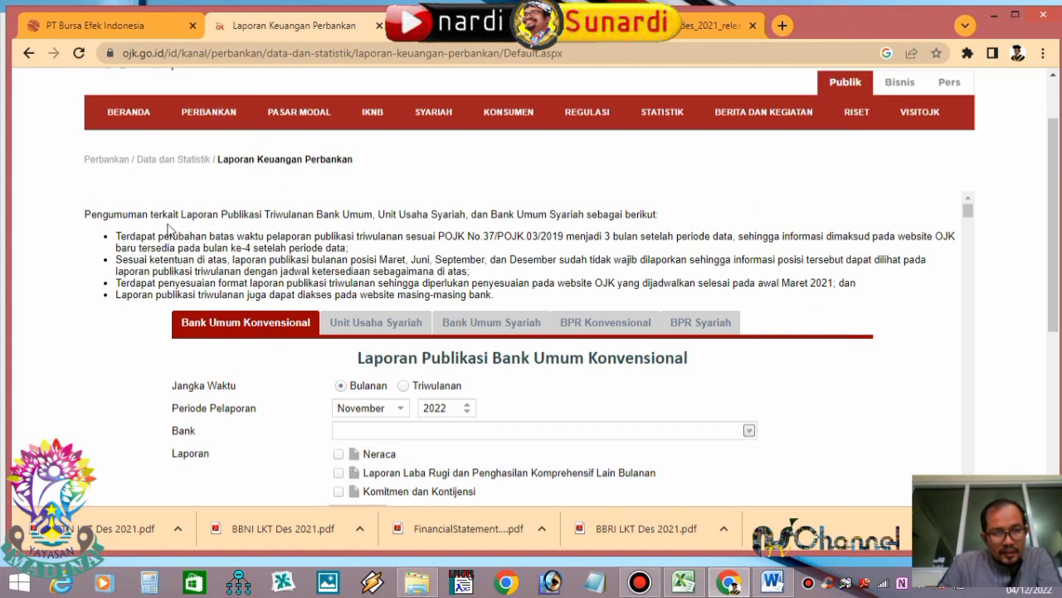
pyautogui.scroll(-1, 392, 211)
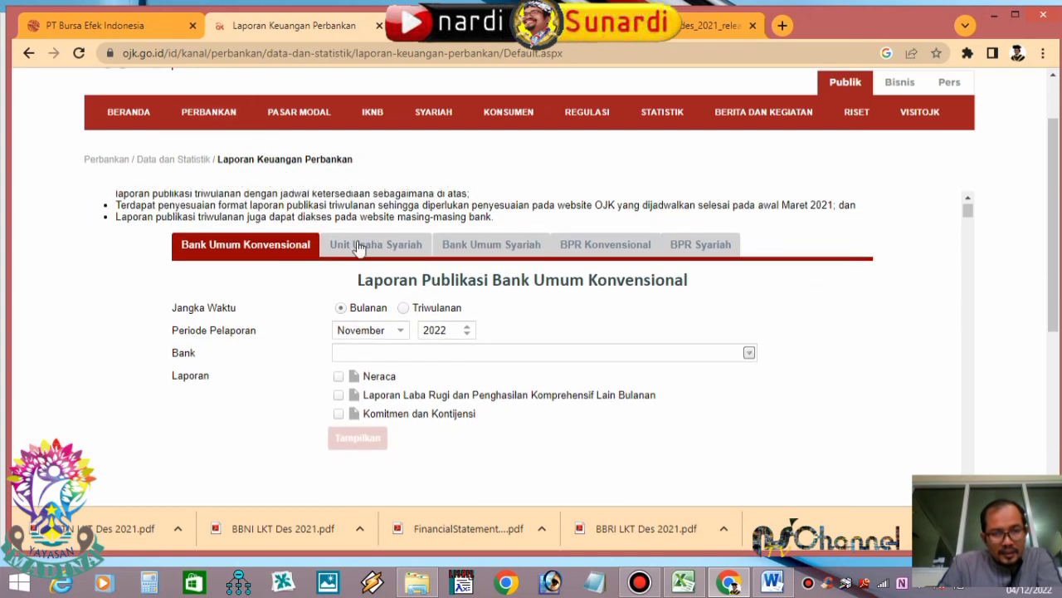
pyautogui.scroll(-1, 357, 251)
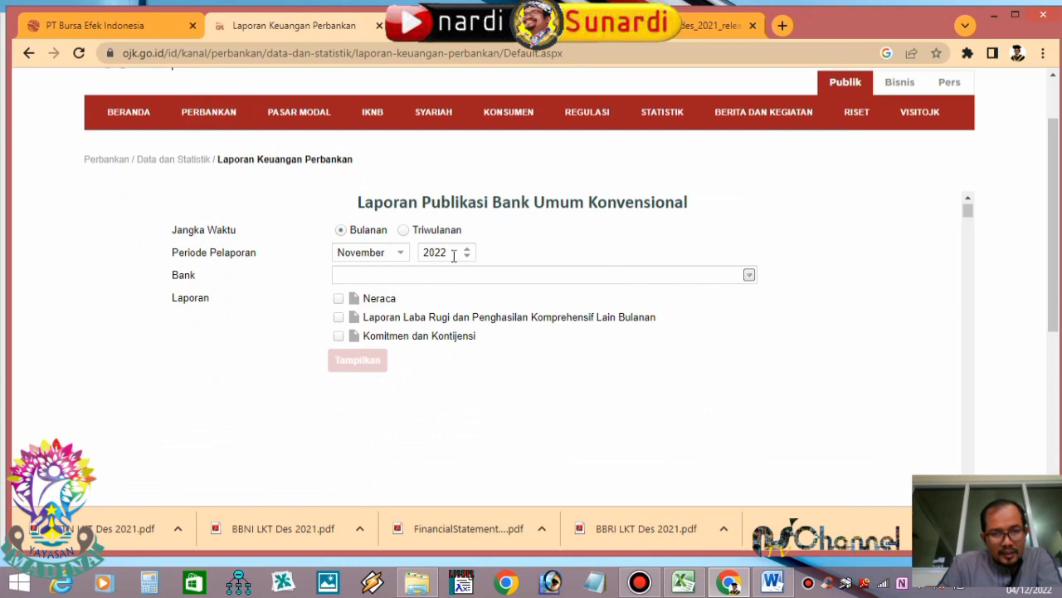
pyautogui.click(402, 232)
pyautogui.click(398, 251)
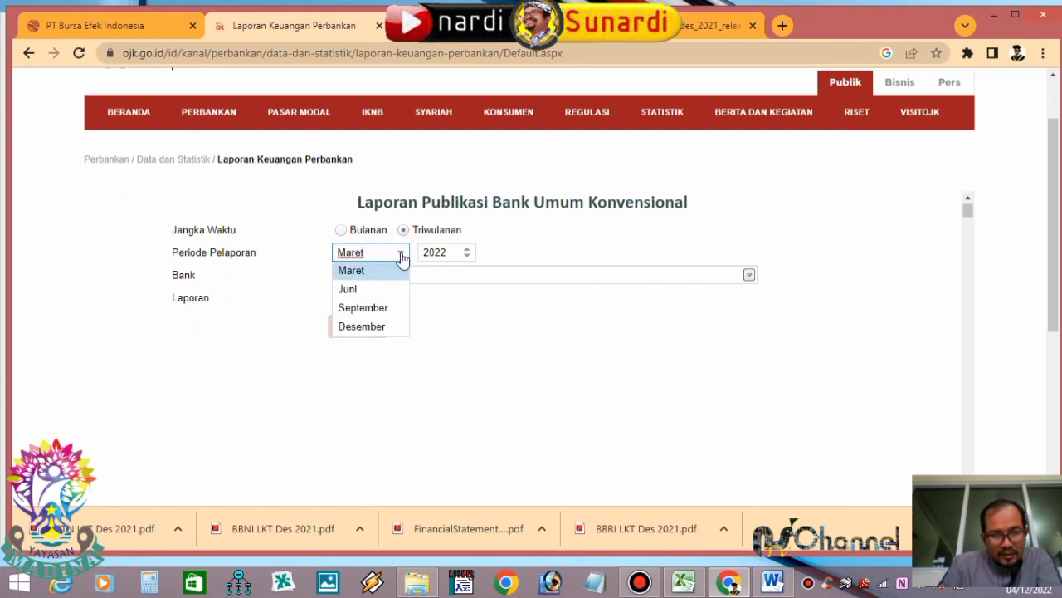
pyautogui.click(401, 259)
pyautogui.click(401, 258)
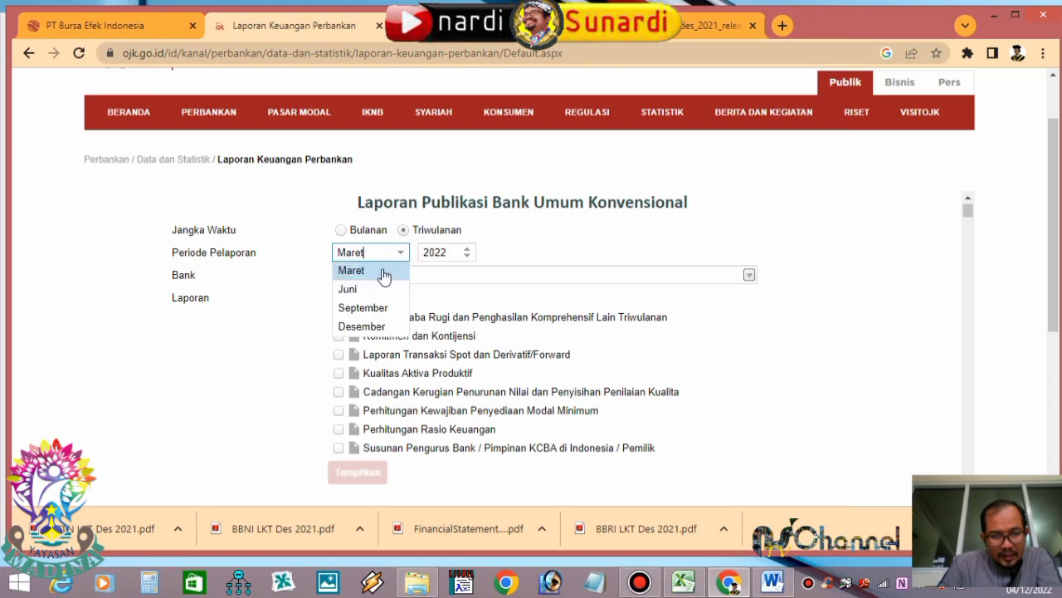
pyautogui.click(370, 326)
# Choose 200-PT BANK TABUNGAN NEGARA (PERSERO), Tbk under BUK.01-BANK PERSERO and display its Perhitungan Rasio Keuangan report.
pyautogui.click(436, 356)
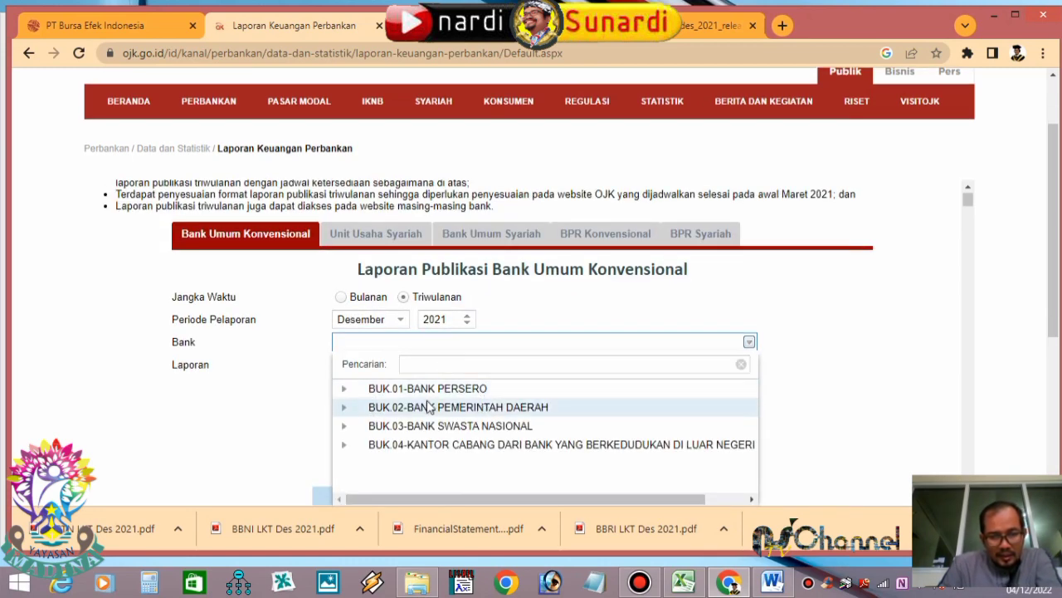
pyautogui.scroll(-2, 407, 406)
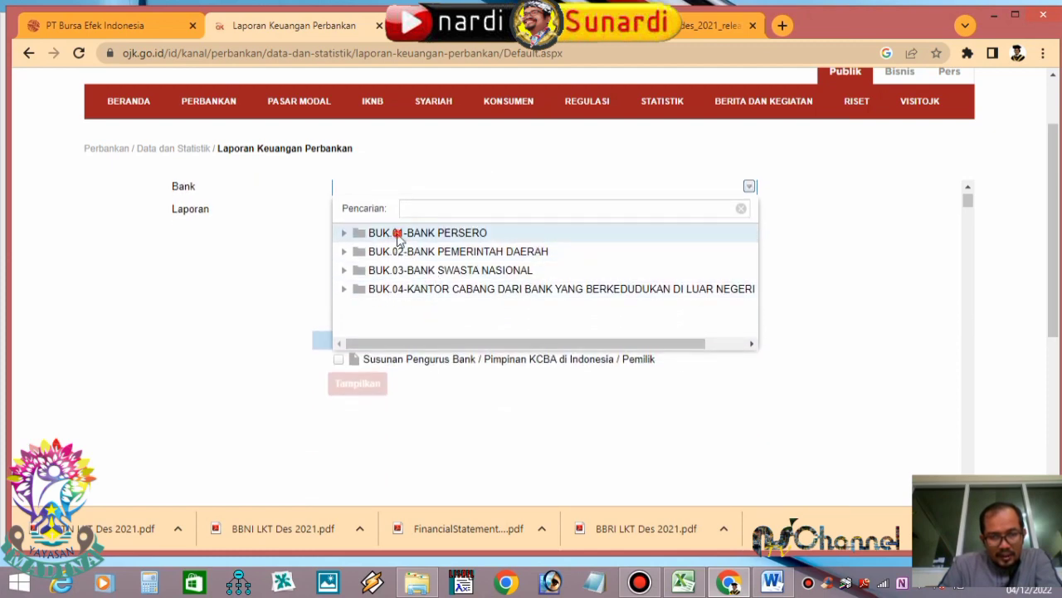
pyautogui.click(397, 236)
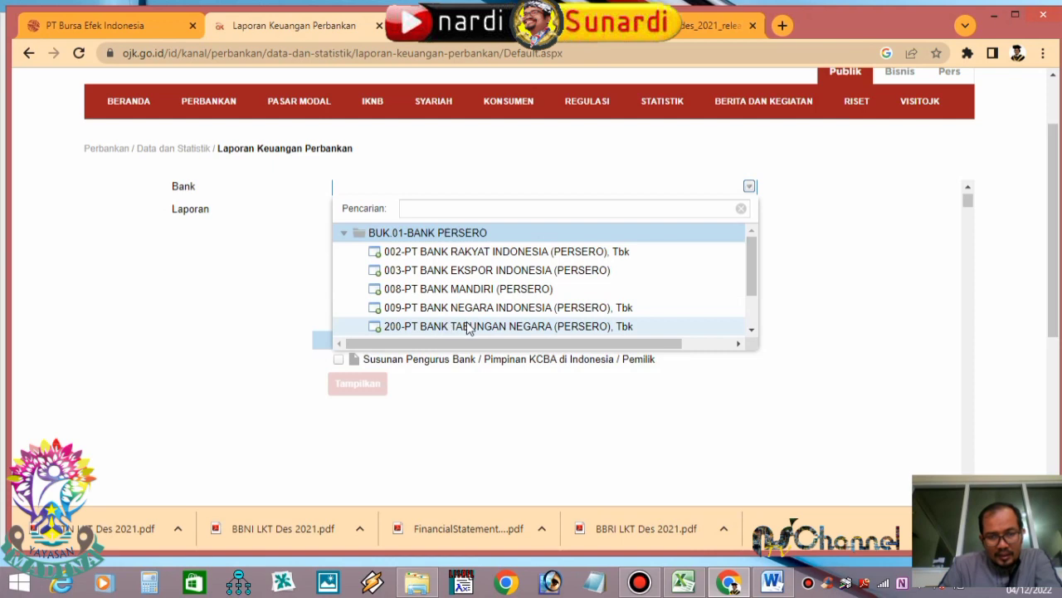
pyautogui.click(469, 327)
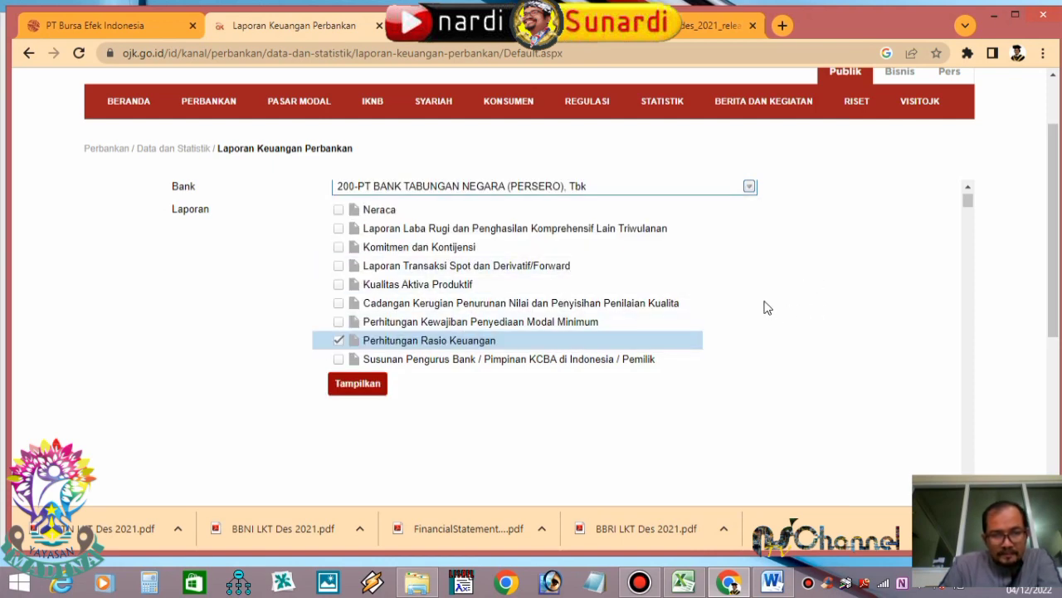
pyautogui.click(354, 387)
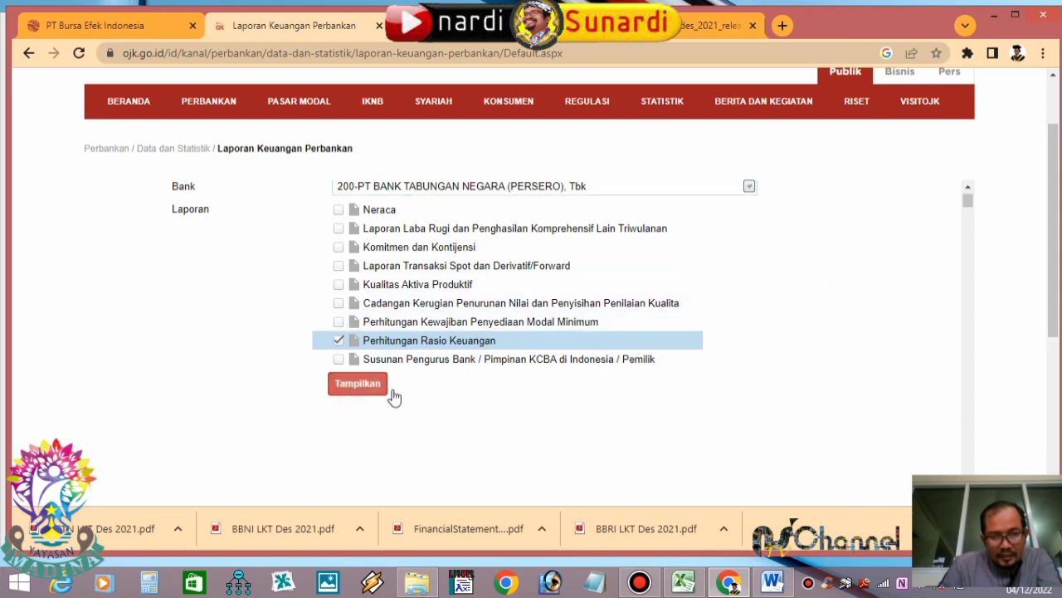
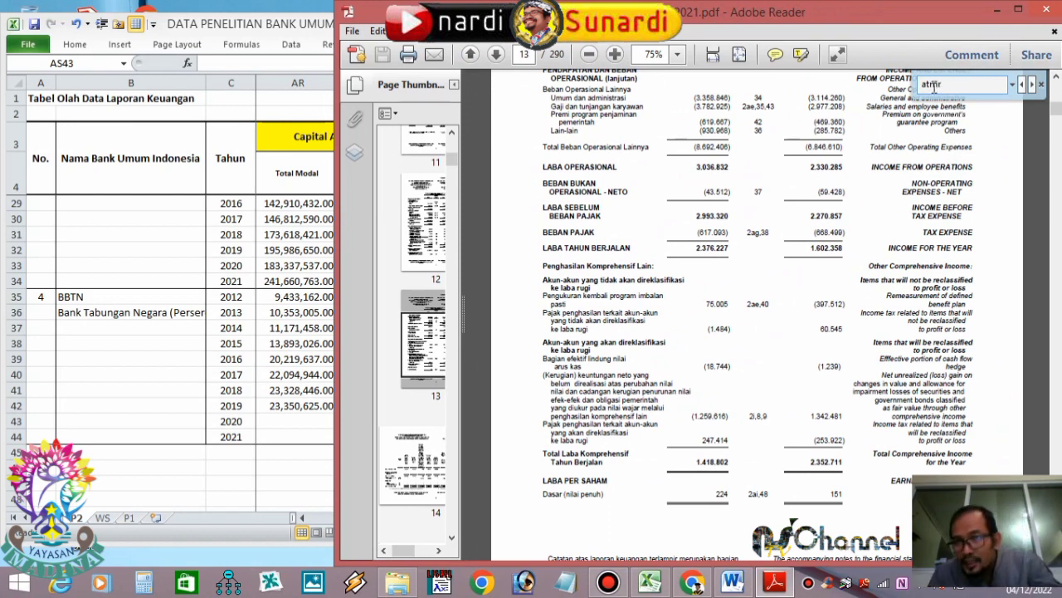
# Search the BBTN 2021 report PDF in Adobe Reader for "atmr" and examine the capital adequacy (CAR) computation in note 45.
pyautogui.press('Return')
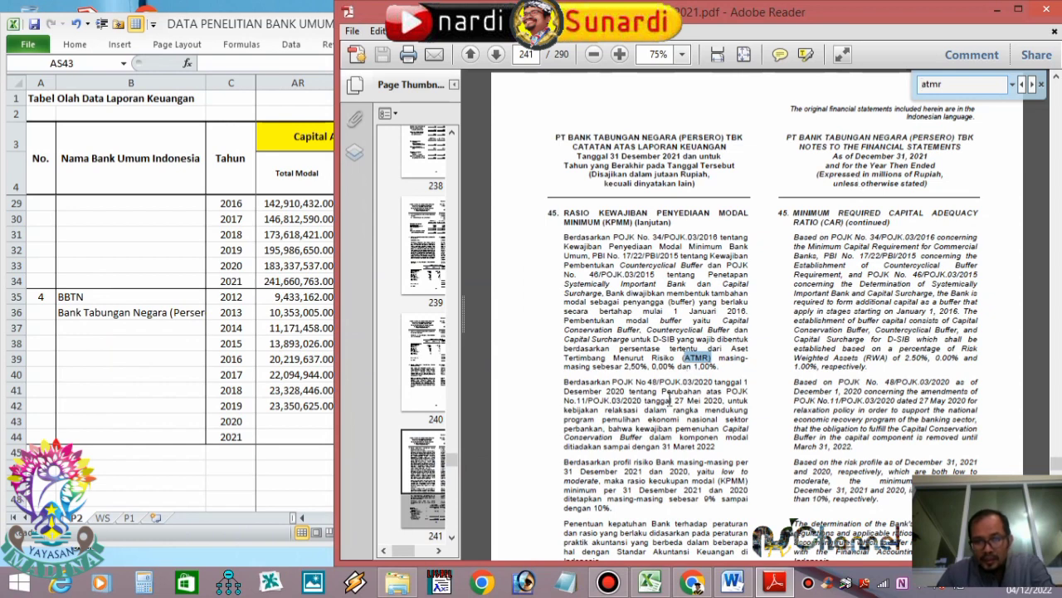
pyautogui.scroll(-1, 669, 399)
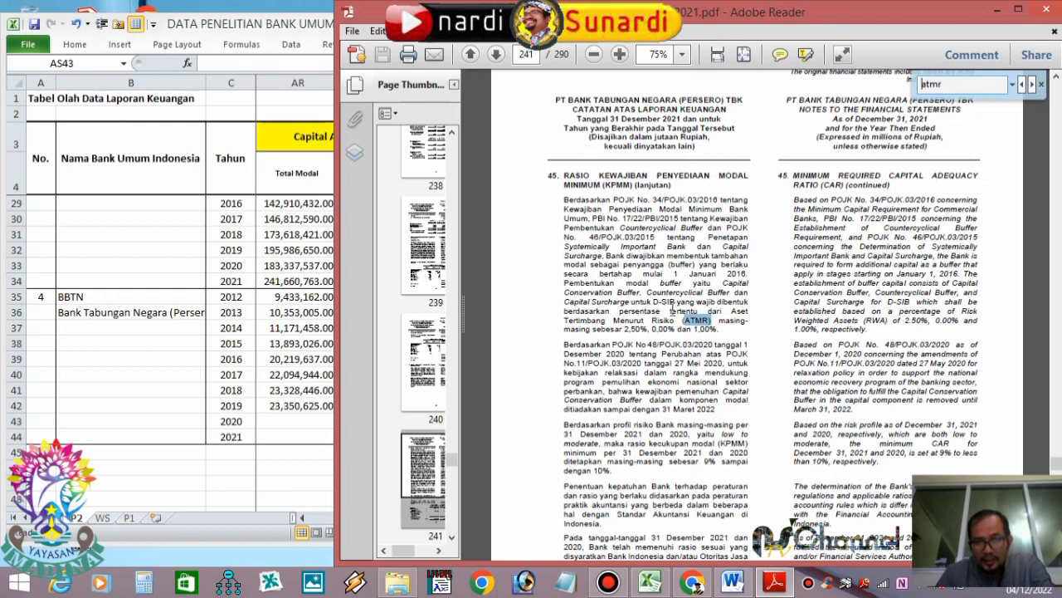
pyautogui.scroll(-8, 670, 316)
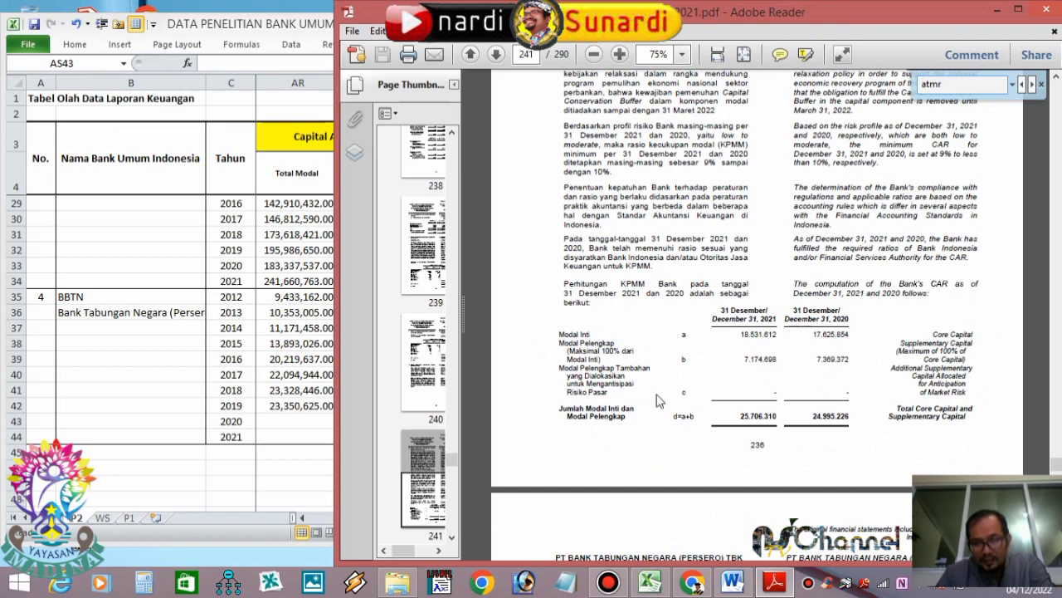
pyautogui.scroll(-7, 658, 401)
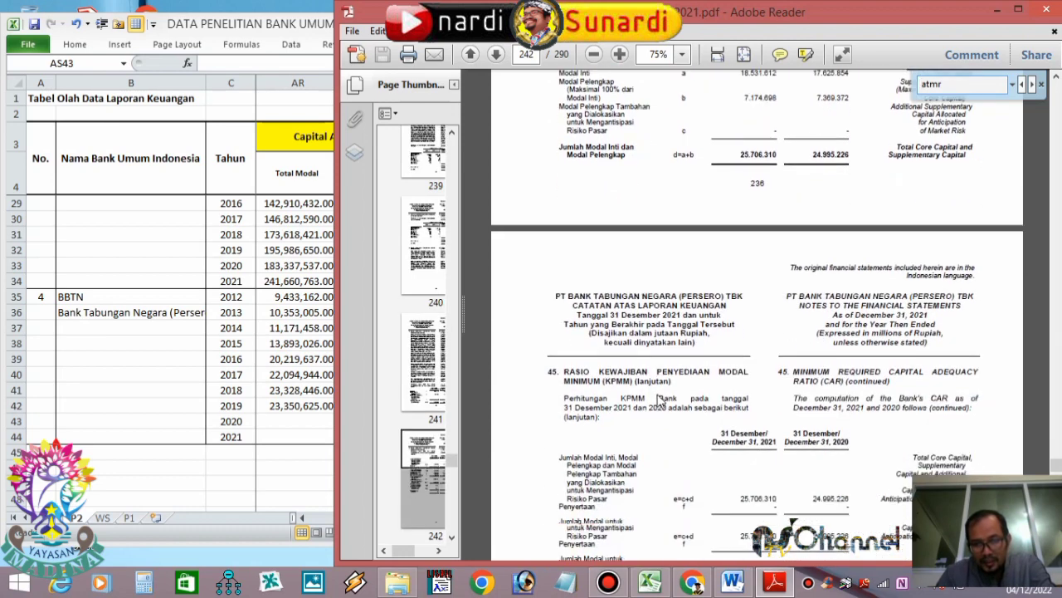
pyautogui.scroll(-2, 658, 401)
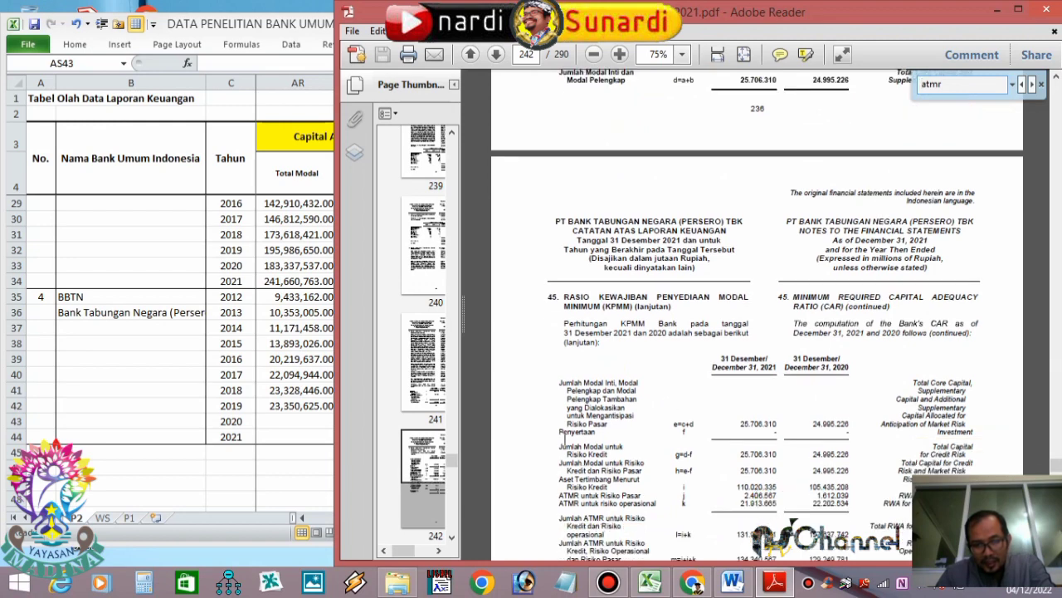
pyautogui.scroll(-3, 790, 428)
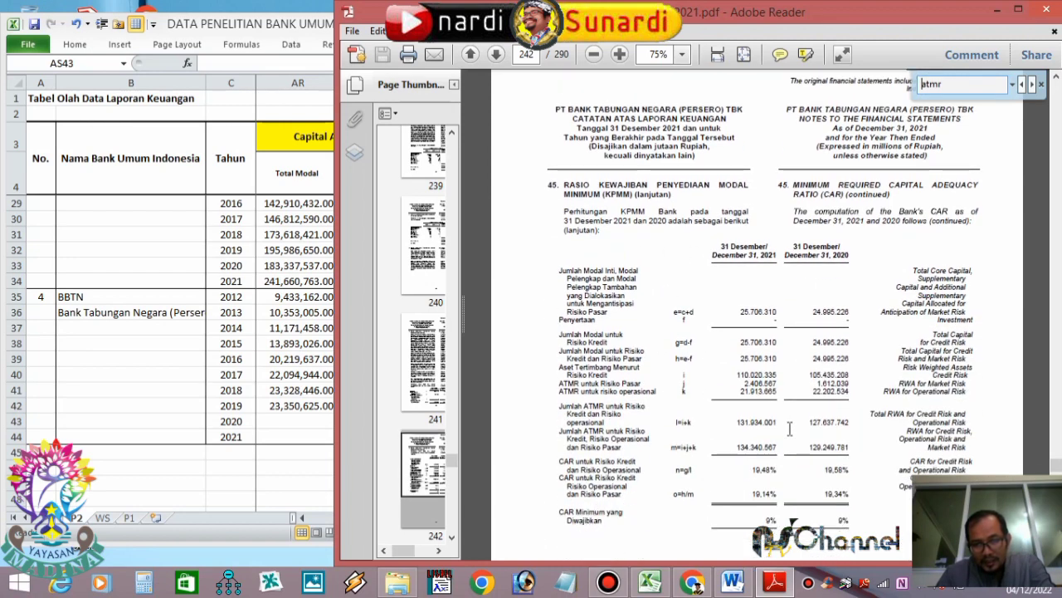
pyautogui.scroll(-1, 791, 429)
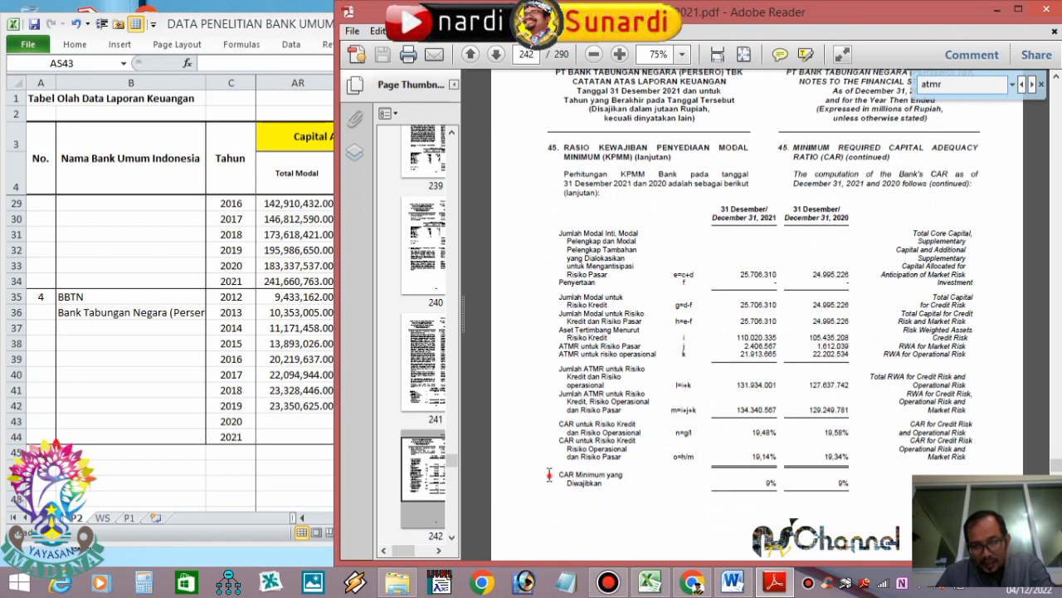
pyautogui.moveTo(550, 474); pyautogui.dragTo(618, 474)
pyautogui.moveTo(556, 430); pyautogui.dragTo(600, 428)
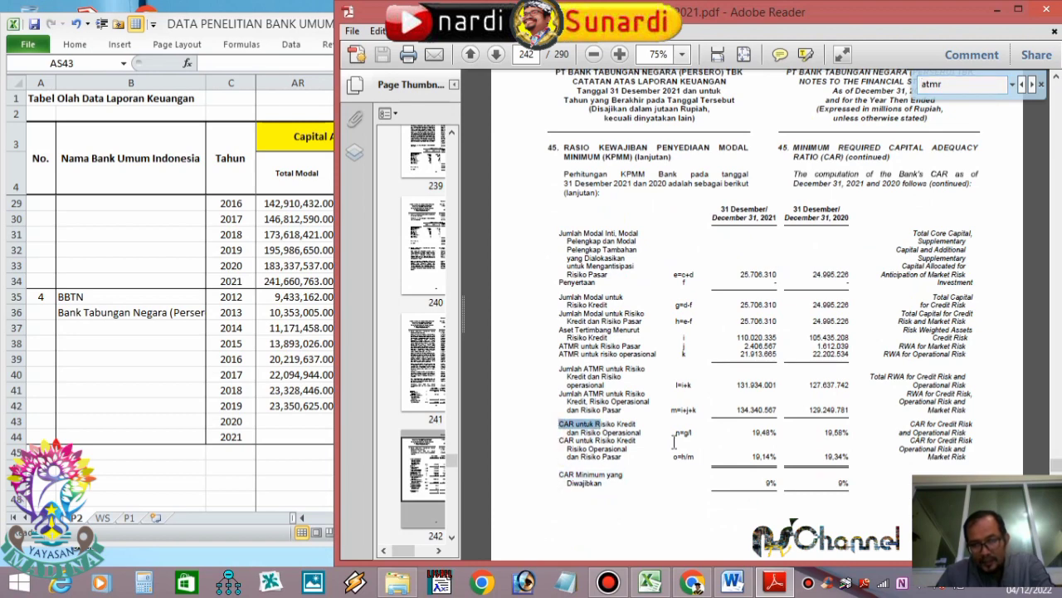
# Copy the 2021 total core and supplementary capital, 25.706.310, from the report into BBTN's 2021 Total Modal cell (AR44) in Excel.
pyautogui.scroll(3, 668, 444)
pyautogui.scroll(6, 674, 447)
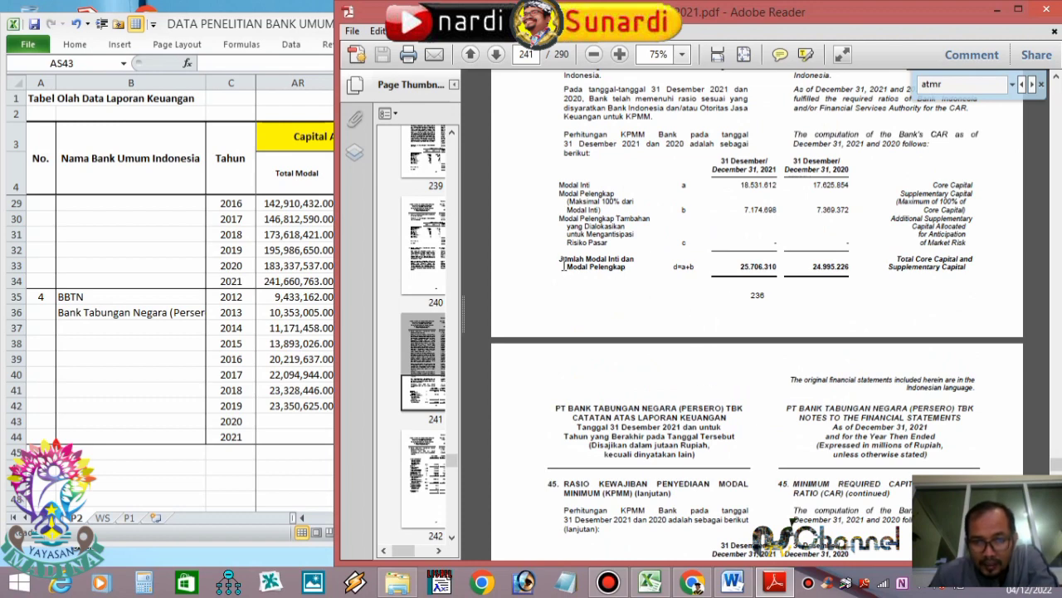
pyautogui.moveTo(559, 259); pyautogui.dragTo(635, 276)
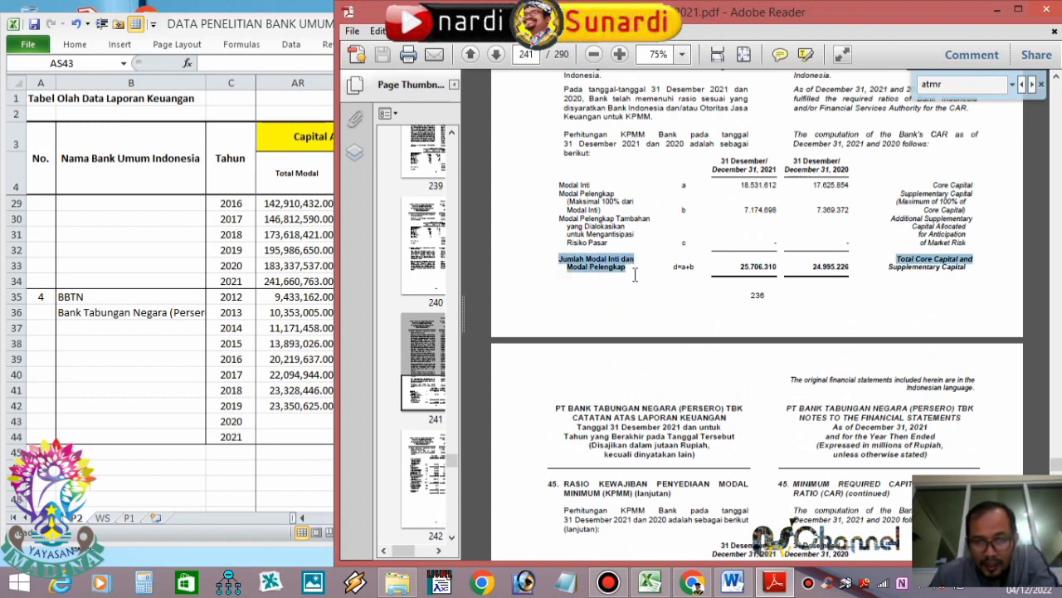
pyautogui.moveTo(738, 262); pyautogui.dragTo(776, 260)
pyautogui.rightClick(770, 276)
pyautogui.click(787, 280)
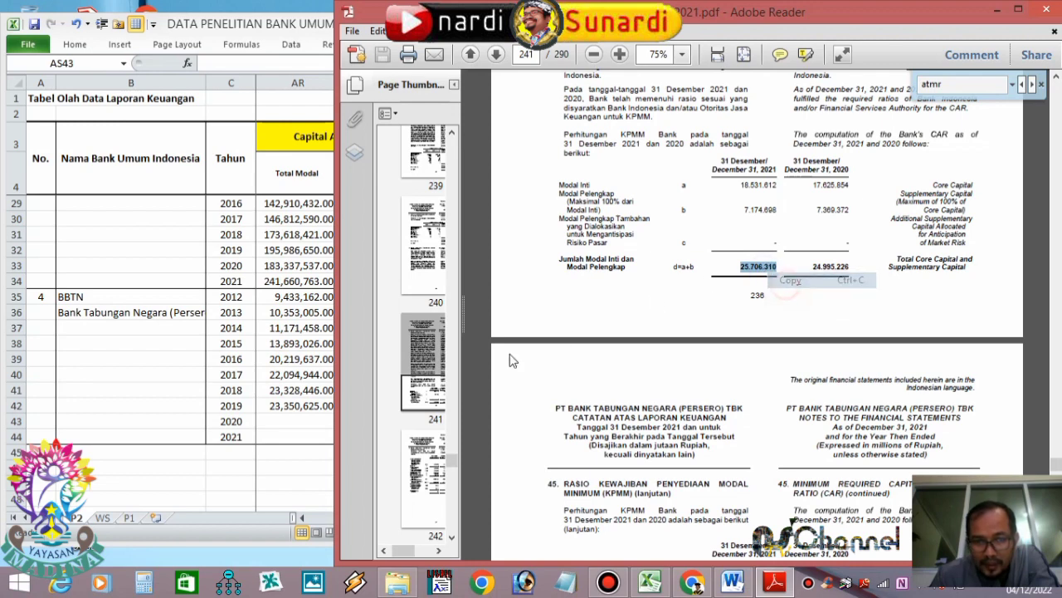
pyautogui.click(301, 419)
pyautogui.click(302, 432)
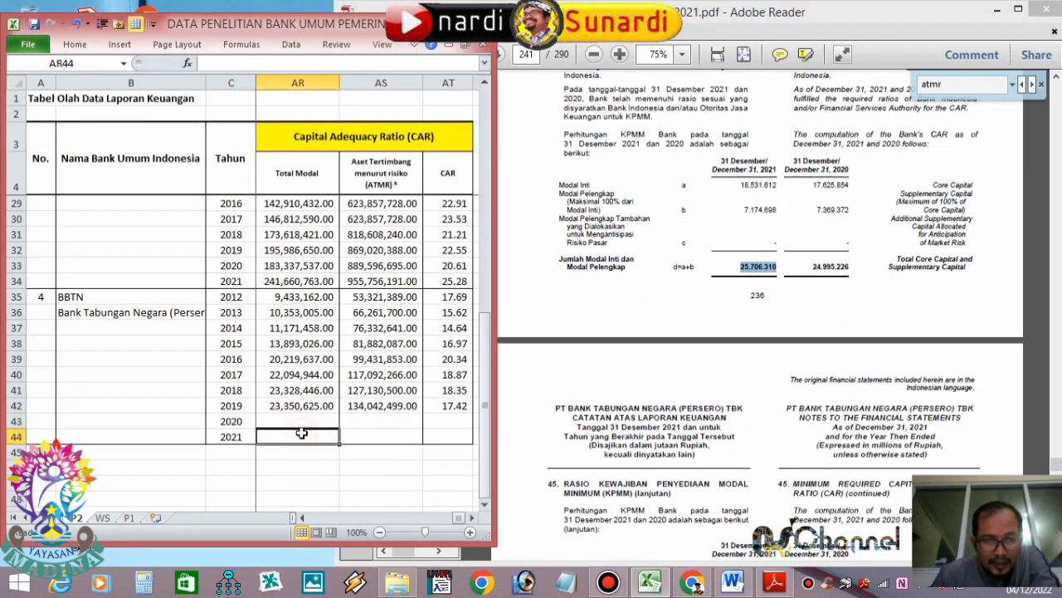
pyautogui.rightClick(301, 432)
pyautogui.click(333, 235)
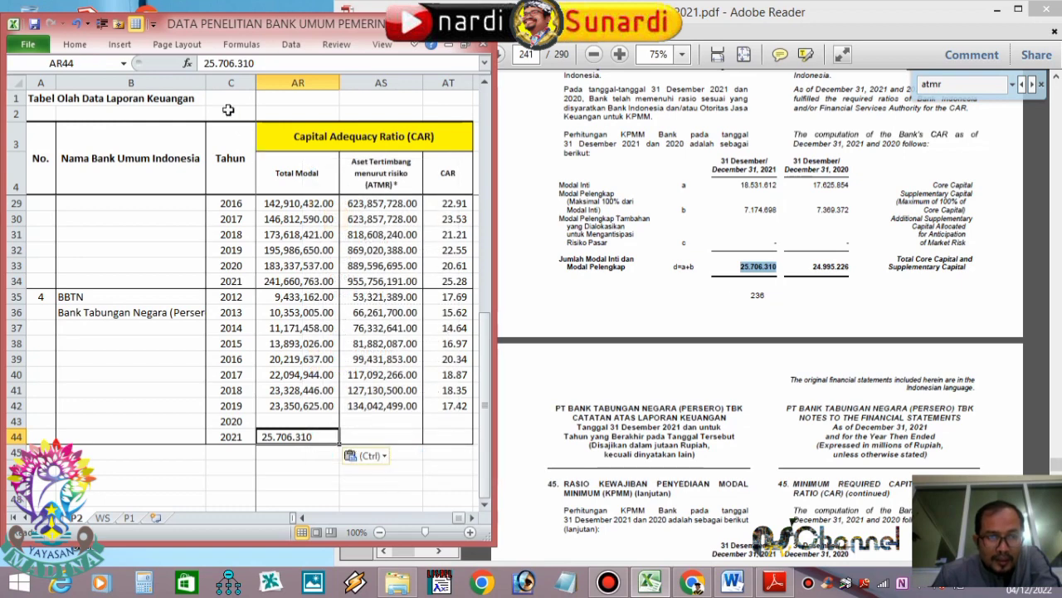
# Remove the thousands separators from cell AR44 so the entry is the number 25706310.
pyautogui.click(238, 64)
pyautogui.press('BackSpace')
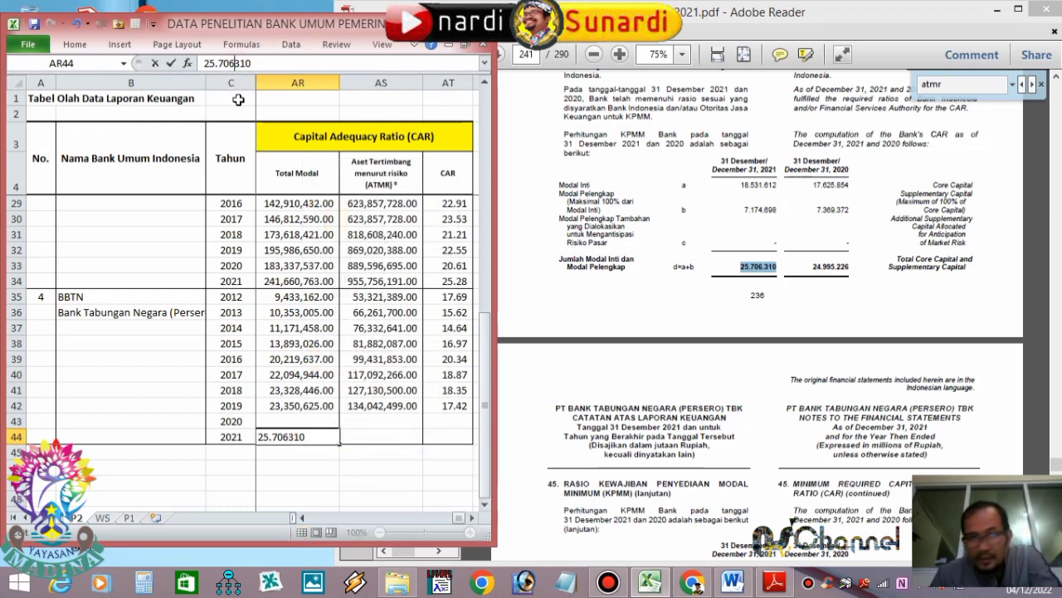
pyautogui.click(217, 64)
pyautogui.press('BackSpace')
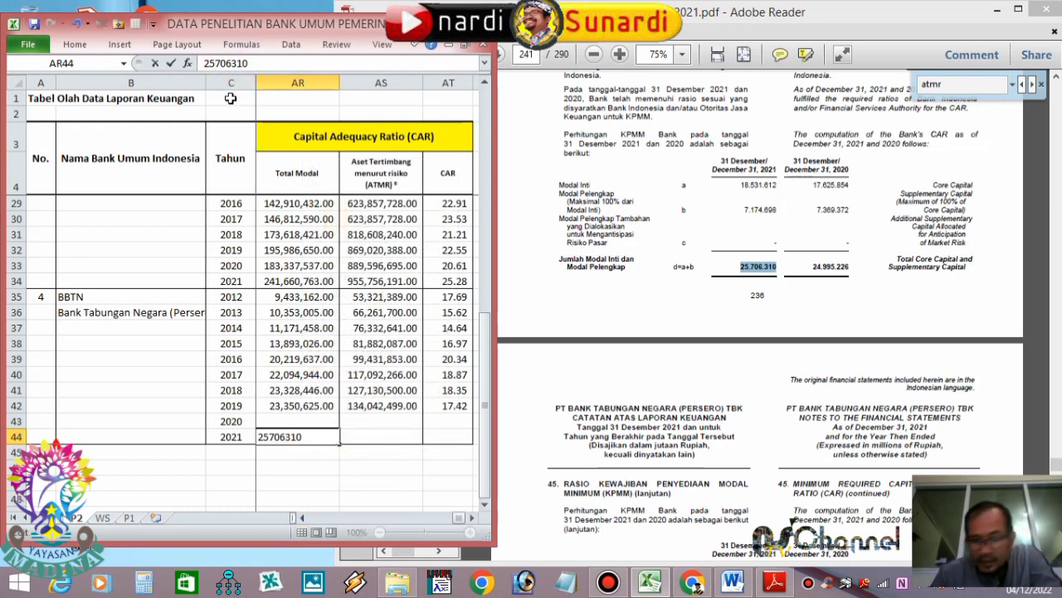
pyautogui.press('Return')
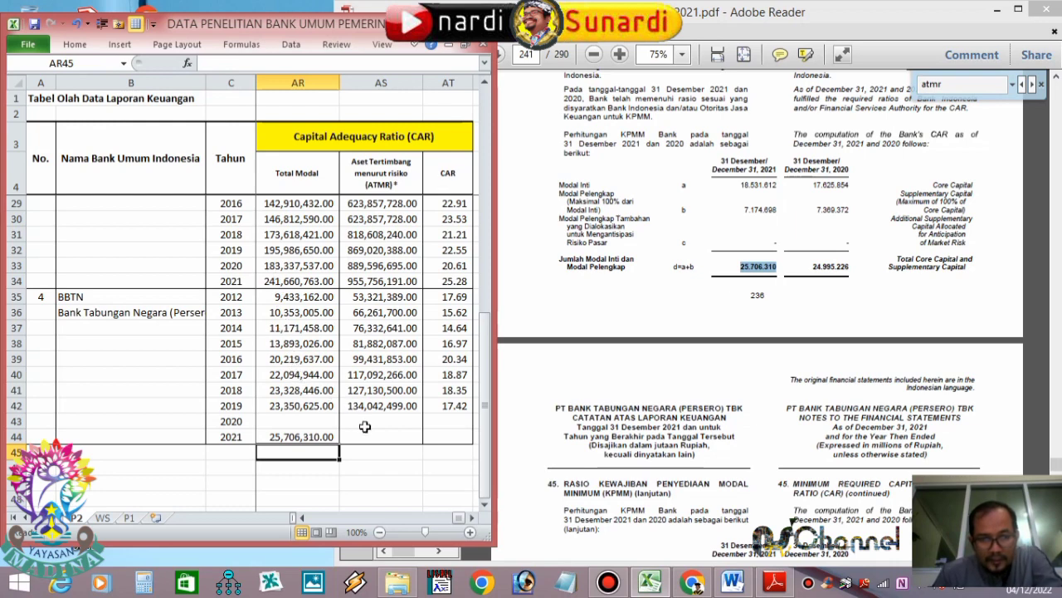
# Copy the 2020 total core and supplementary capital, 24.995.226, from the report into BBTN's 2020 Total Modal cell (AR43) in Excel.
pyautogui.moveTo(810, 266); pyautogui.dragTo(843, 264)
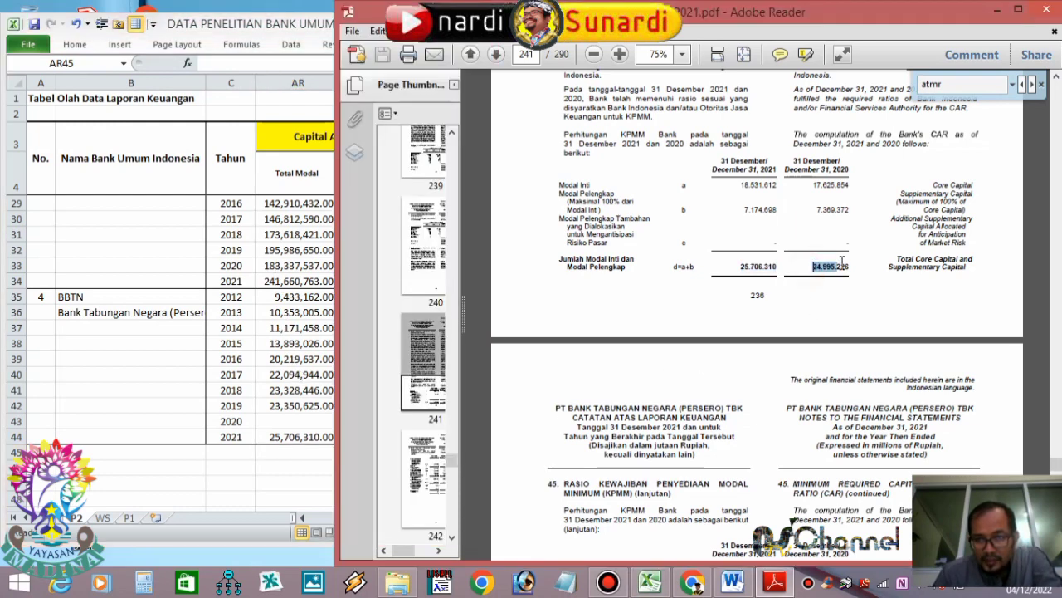
pyautogui.rightClick(834, 268)
pyautogui.click(846, 278)
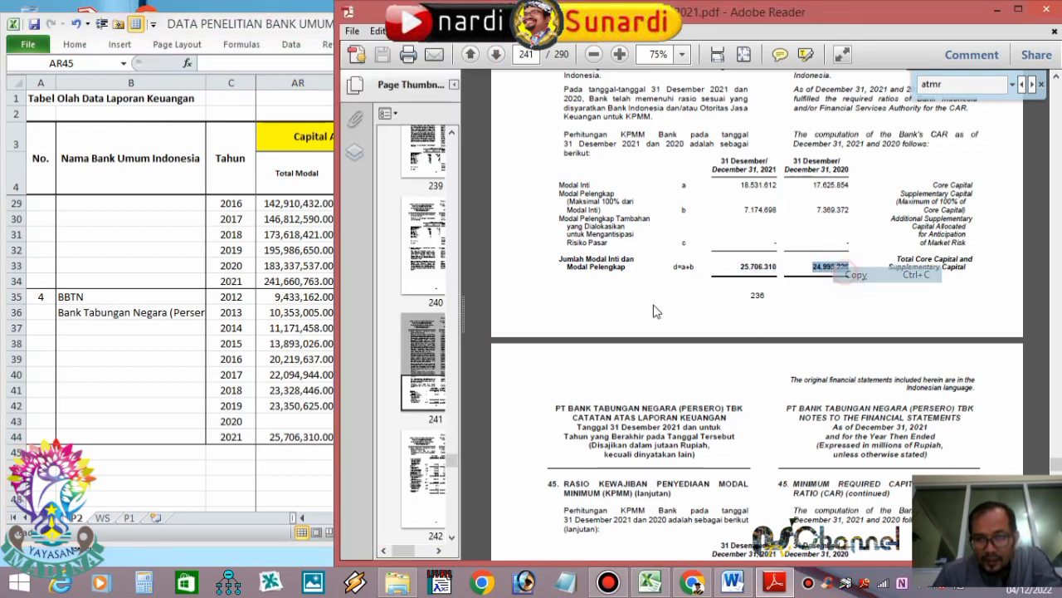
pyautogui.click(307, 419)
pyautogui.click(307, 419)
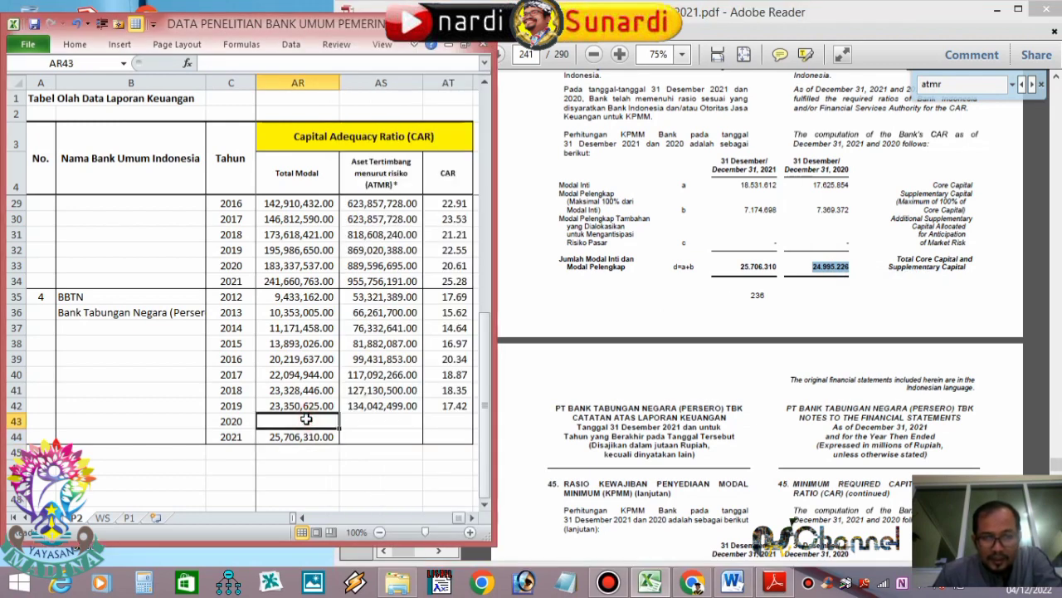
pyautogui.rightClick(306, 419)
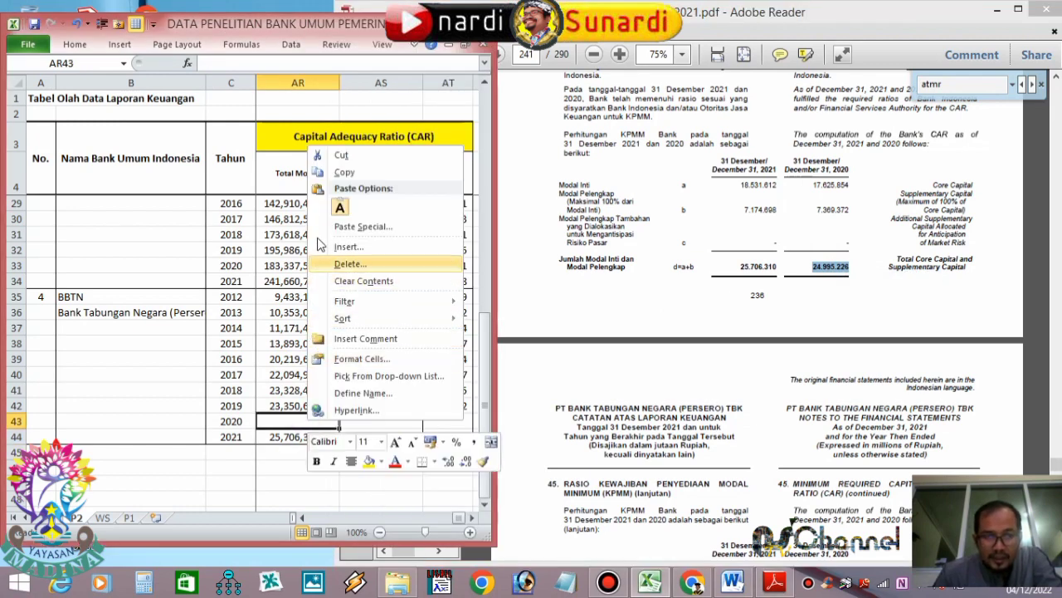
pyautogui.click(341, 207)
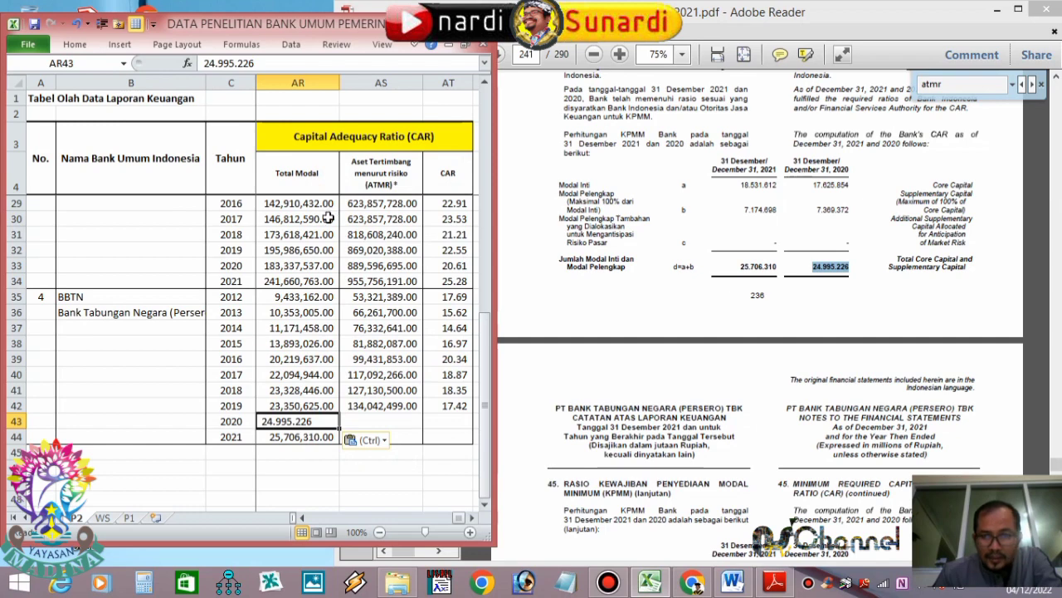
# Remove the thousands separators from cell AR43 so the entry is the number 24995226.
pyautogui.click(238, 63)
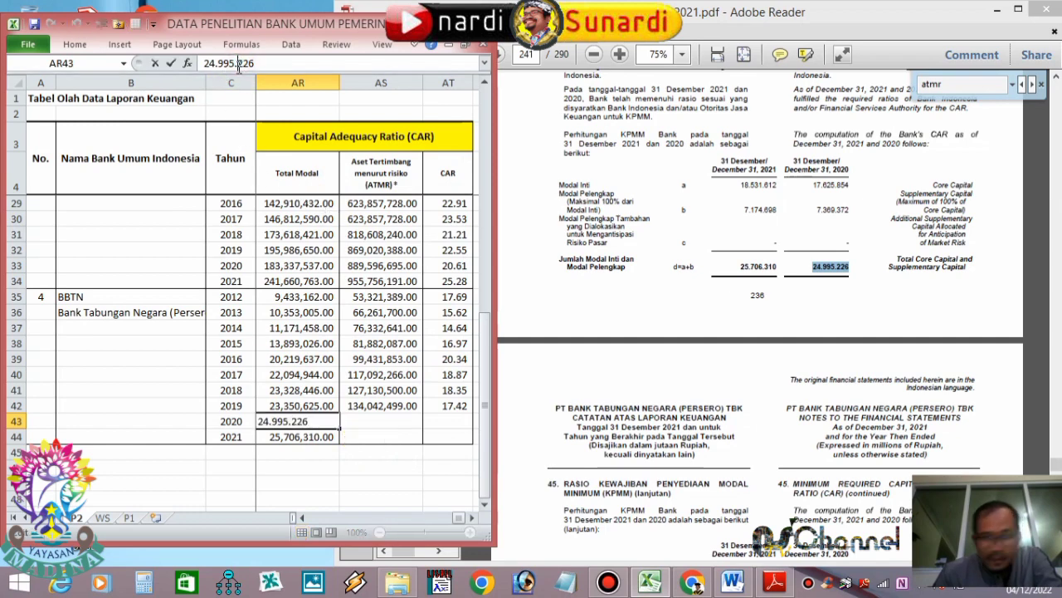
pyautogui.press('BackSpace')
pyautogui.click(219, 66)
pyautogui.press('BackSpace')
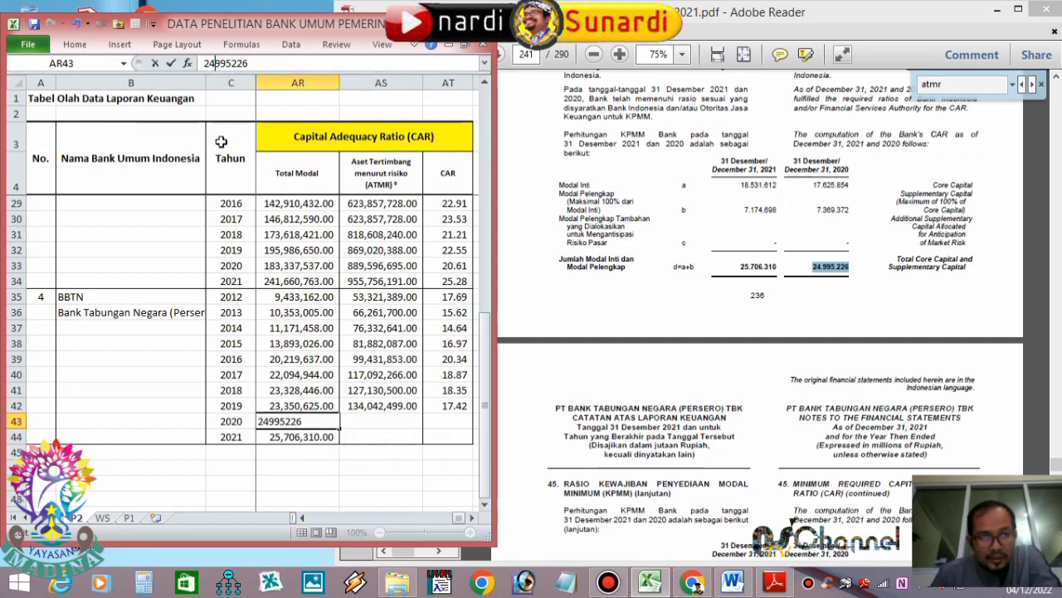
pyautogui.click(333, 456)
# Examine the continued CAR computation in note 45 of the PDF report for total ATMR covering credit, operational and market risk.
pyautogui.click(368, 434)
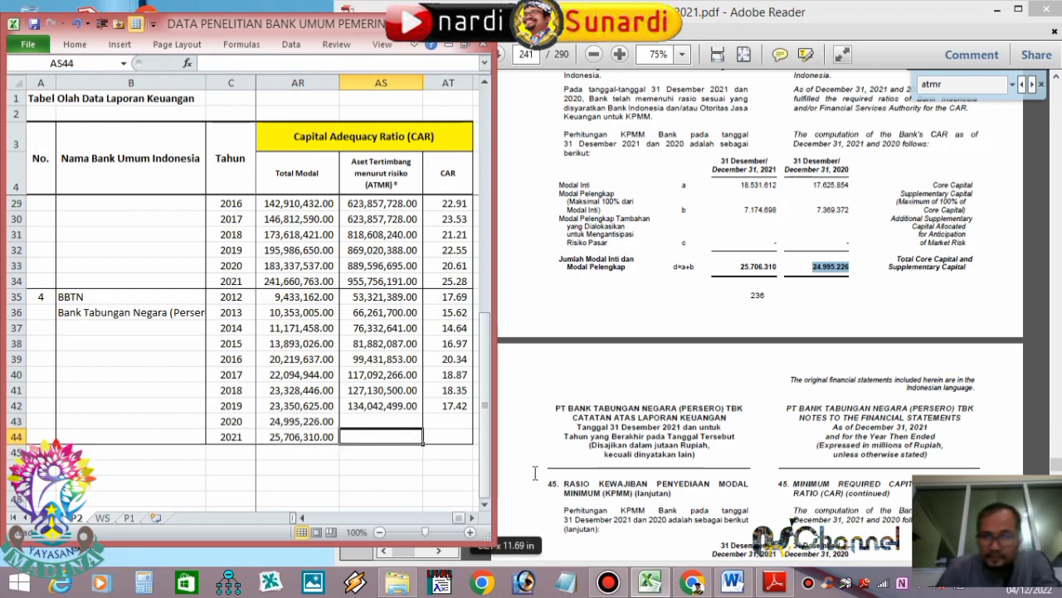
pyautogui.click(714, 456)
pyautogui.scroll(-5, 631, 415)
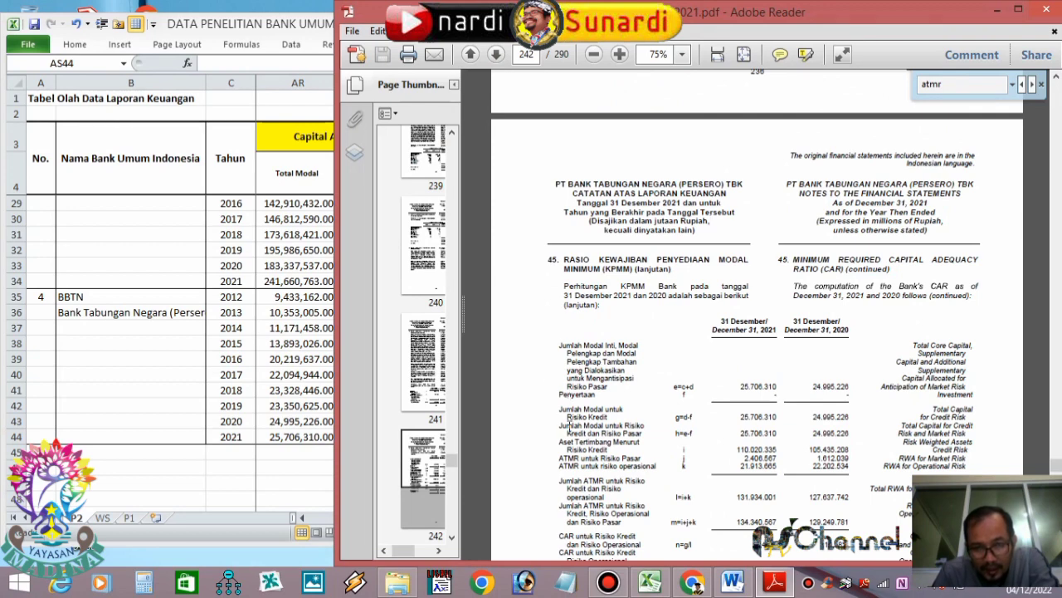
pyautogui.scroll(-1, 581, 425)
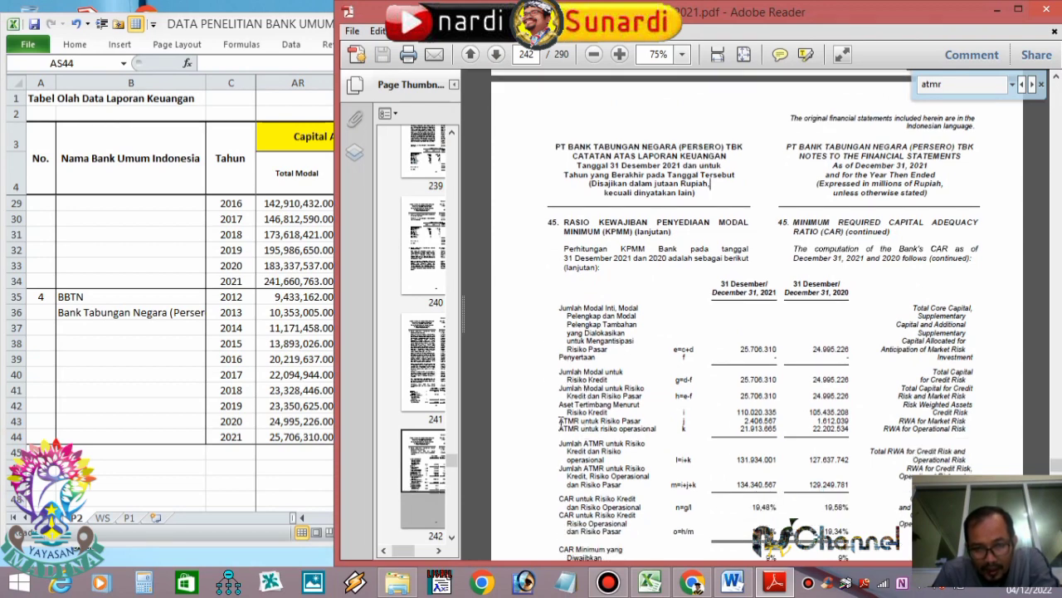
pyautogui.moveTo(561, 421); pyautogui.dragTo(581, 432)
pyautogui.scroll(-1, 657, 449)
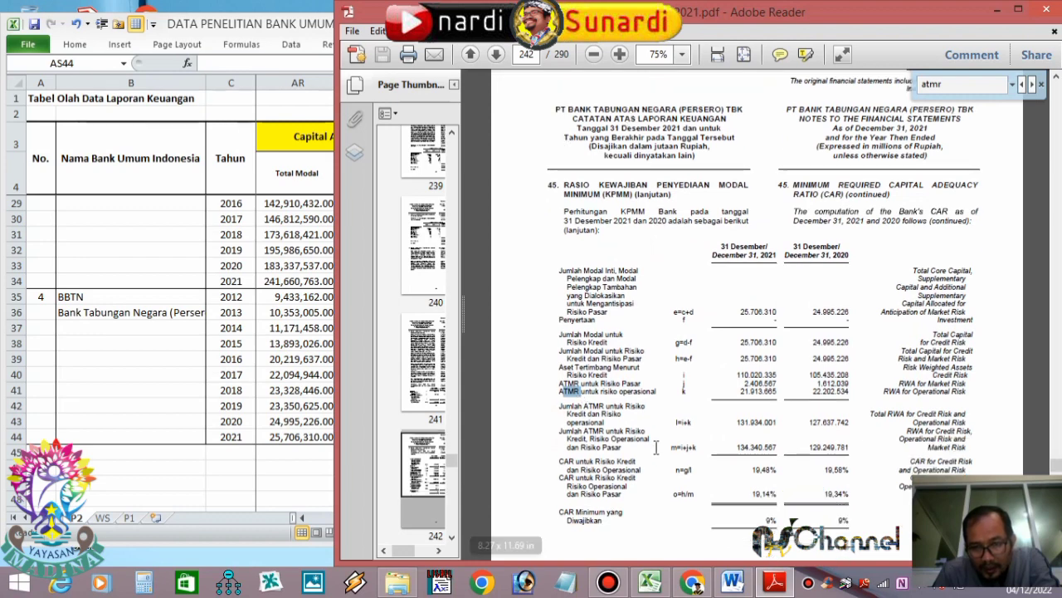
pyautogui.scroll(-1, 655, 448)
pyautogui.moveTo(562, 394); pyautogui.dragTo(628, 410)
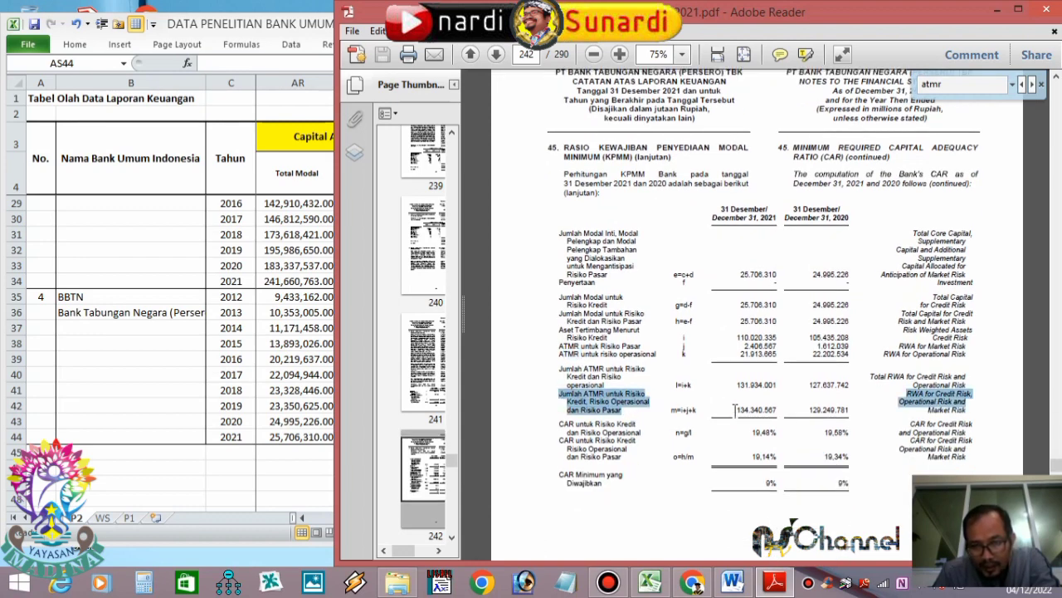
# Copy the 2021 total ATMR for credit, operational and market risk, 134.340.567, from the report into BBTN's 2021 ATMR cell (AS44) in Excel.
pyautogui.moveTo(735, 409); pyautogui.dragTo(780, 407)
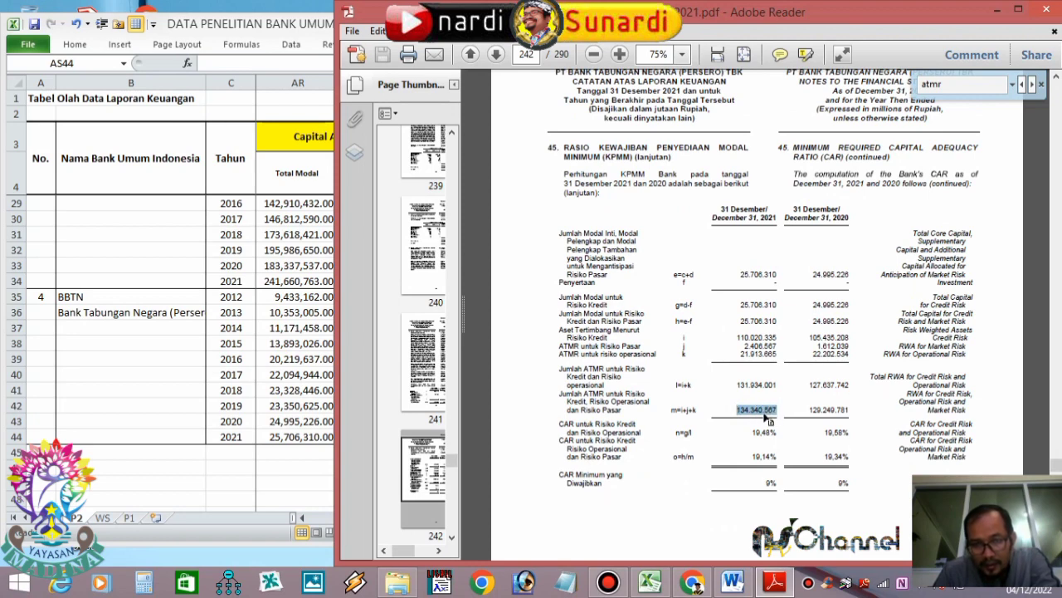
pyautogui.rightClick(769, 420)
pyautogui.click(788, 424)
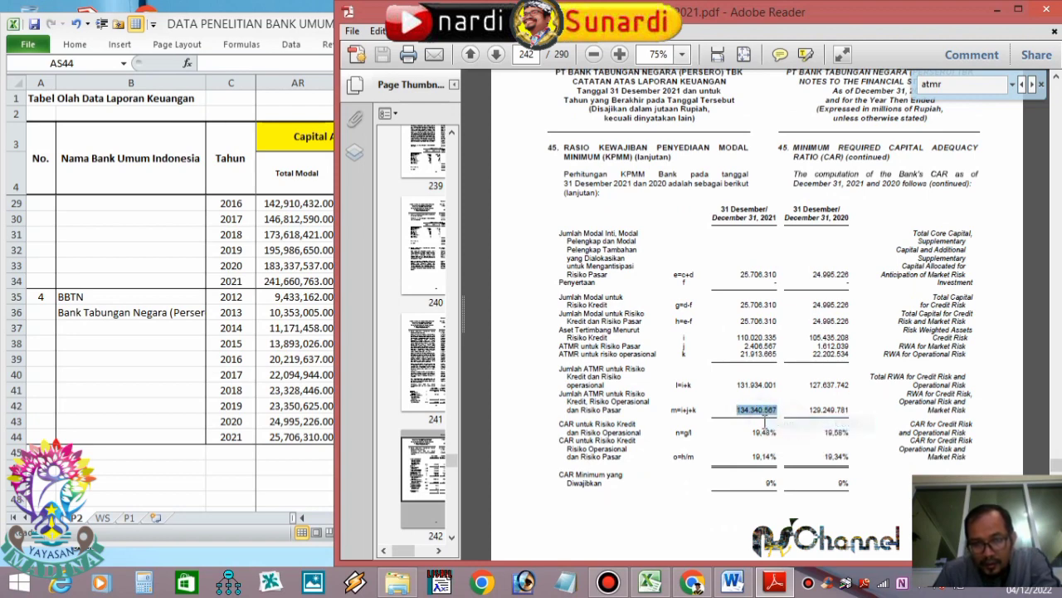
pyautogui.hotkey('alt', 'Tab')
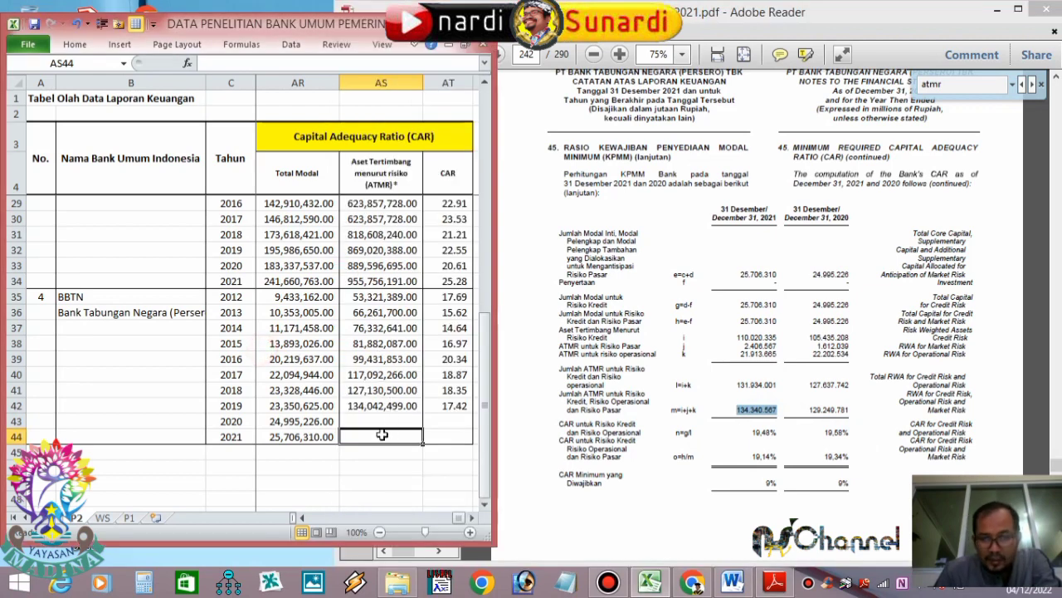
pyautogui.rightClick(382, 434)
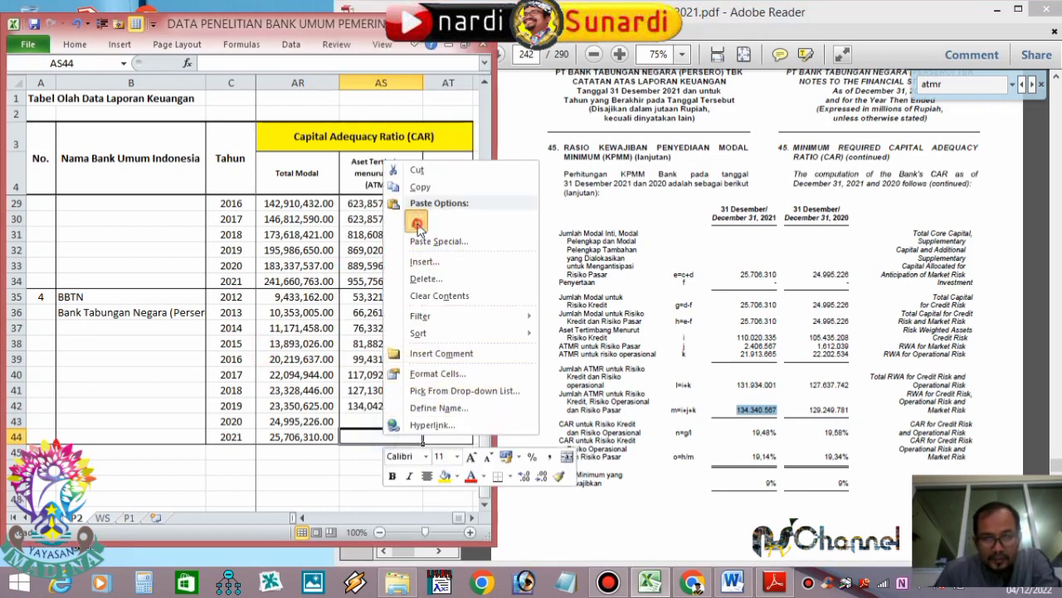
pyautogui.click(486, 221)
# Remove the thousands separators from cell AS44 so the entry is the number 134340567.
pyautogui.click(246, 65)
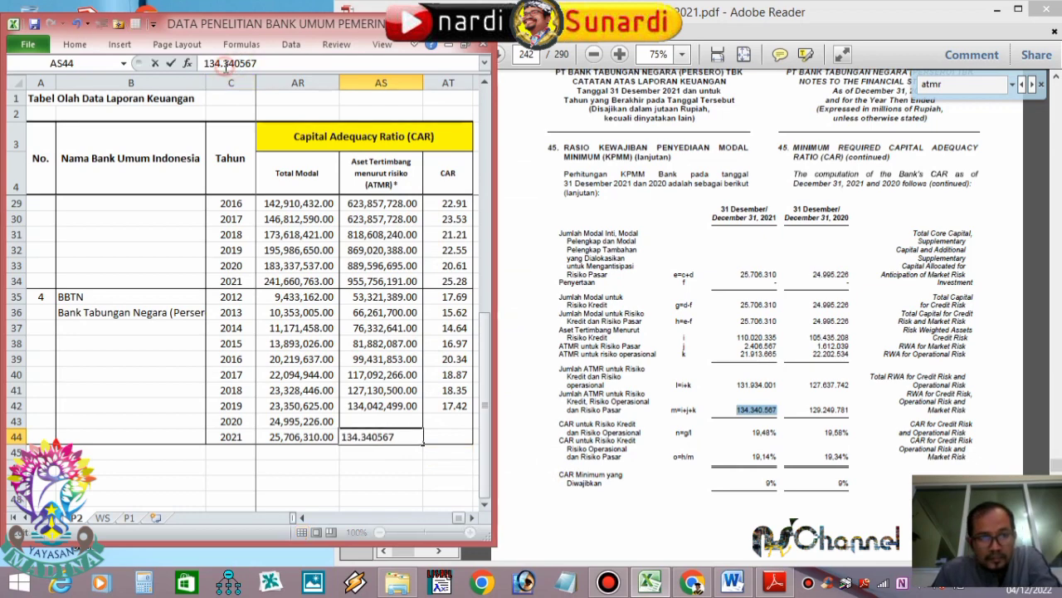
pyautogui.press('BackSpace')
pyautogui.click(249, 281)
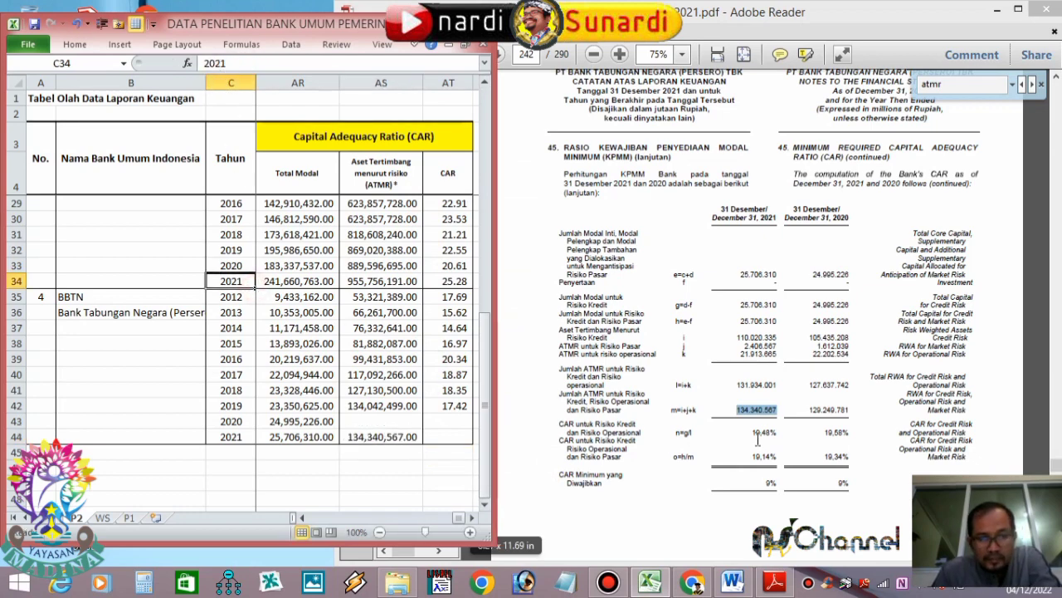
# Copy the 2020 total ATMR, 129.249.781, from the report into BBTN's 2020 ATMR cell (AS43) in Excel.
pyautogui.moveTo(803, 407); pyautogui.dragTo(850, 412)
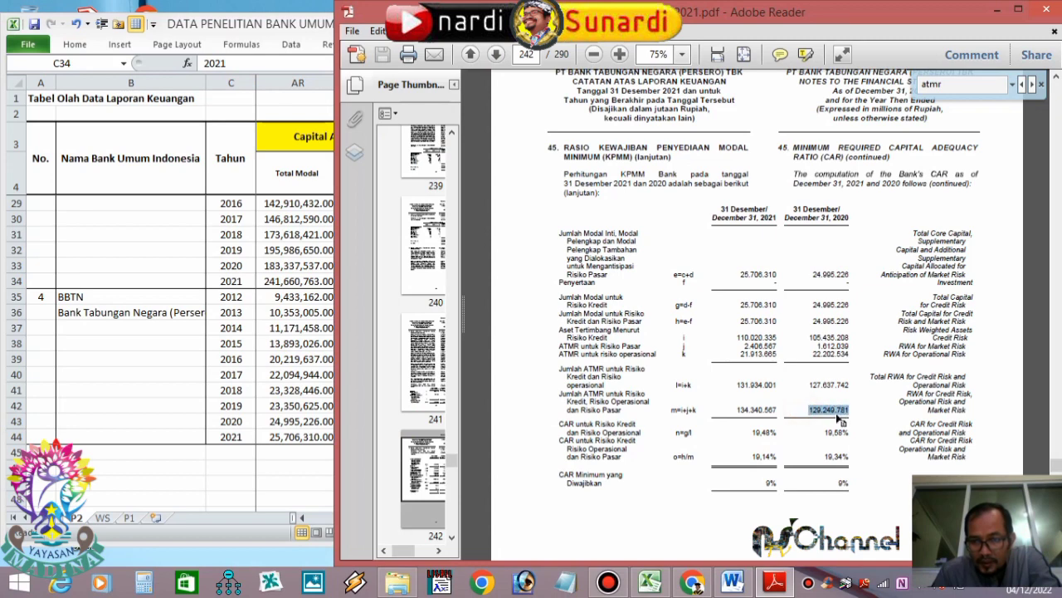
pyautogui.rightClick(840, 421)
pyautogui.click(848, 428)
pyautogui.hotkey('alt', 'Tab')
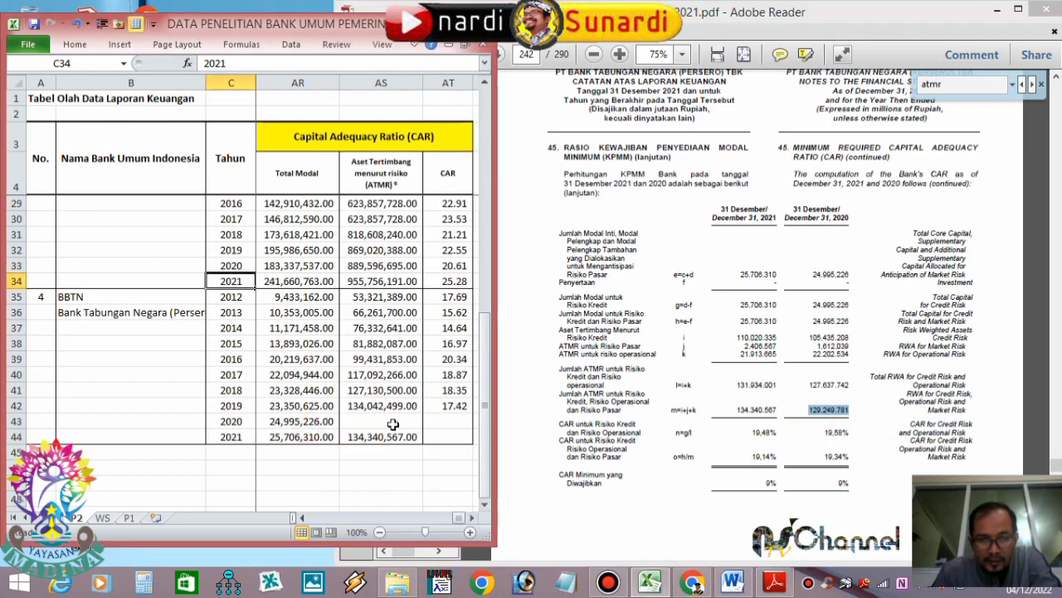
pyautogui.click(393, 424)
pyautogui.rightClick(388, 423)
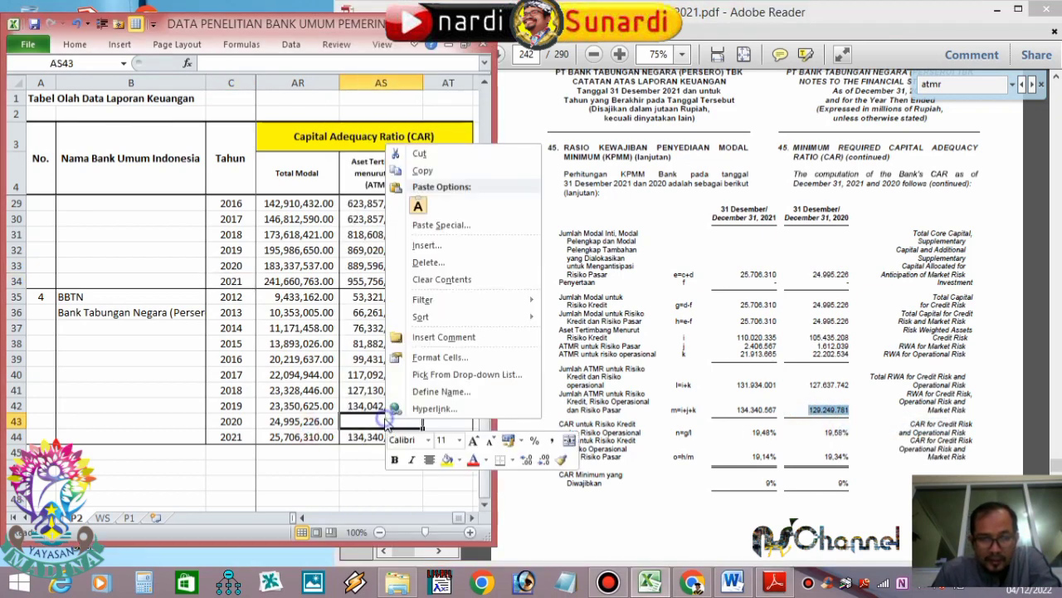
pyautogui.click(419, 198)
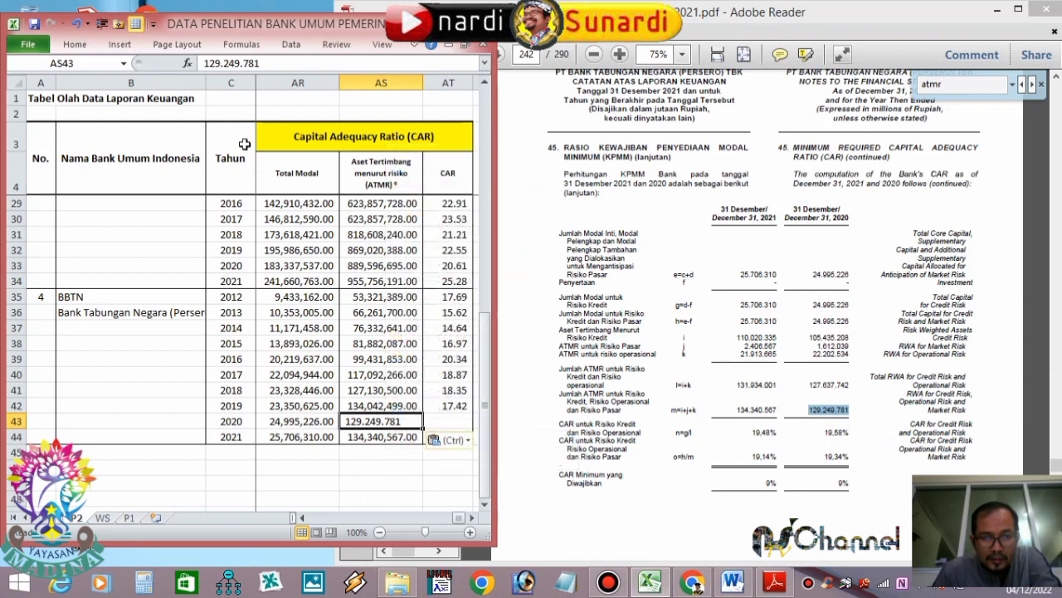
# Remove the thousands separators from cell AS43 so the entry is the number 129249781.
pyautogui.click(242, 64)
pyautogui.press('BackSpace')
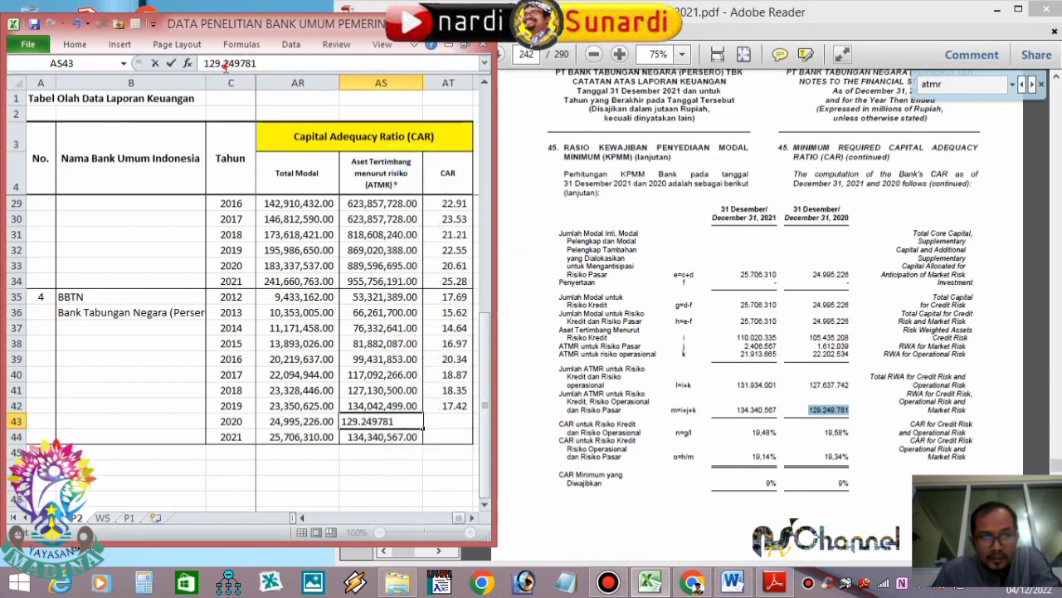
pyautogui.click(224, 64)
pyautogui.press('BackSpace')
pyautogui.click(323, 475)
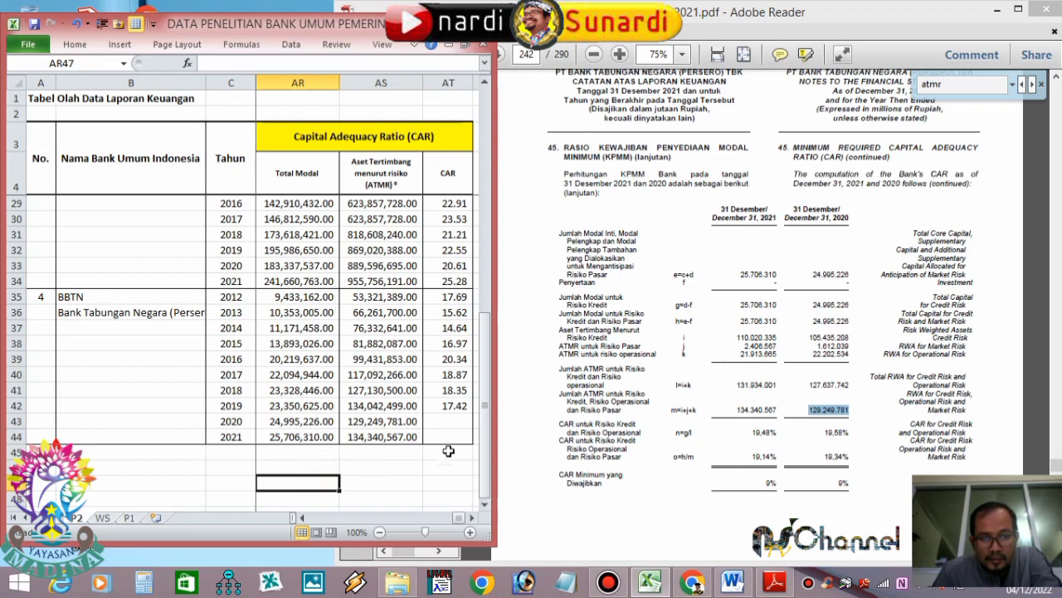
# Copy the CAR formula from BBTN's 2019 row (AT42) into the 2020 and 2021 rows, AT43:AT44.
pyautogui.click(446, 405)
pyautogui.rightClick(448, 406)
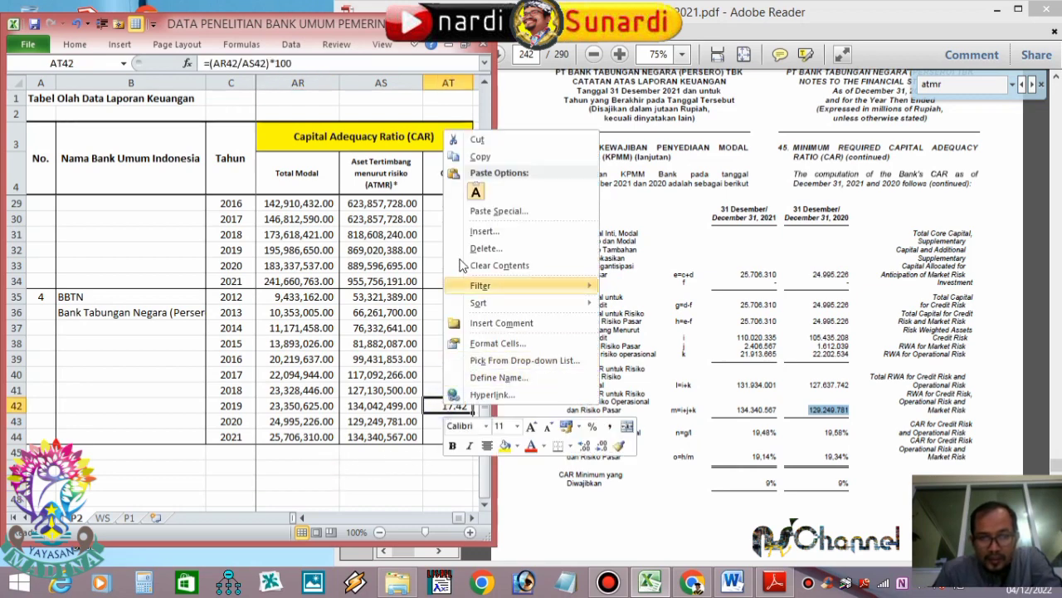
pyautogui.click(478, 156)
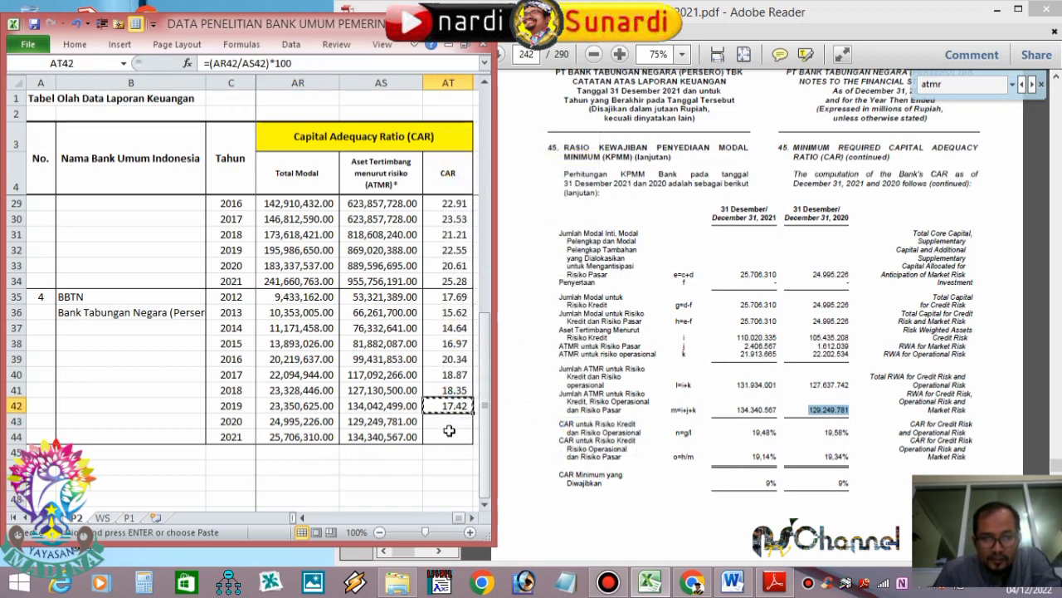
pyautogui.moveTo(449, 422); pyautogui.dragTo(451, 436)
pyautogui.press('Return')
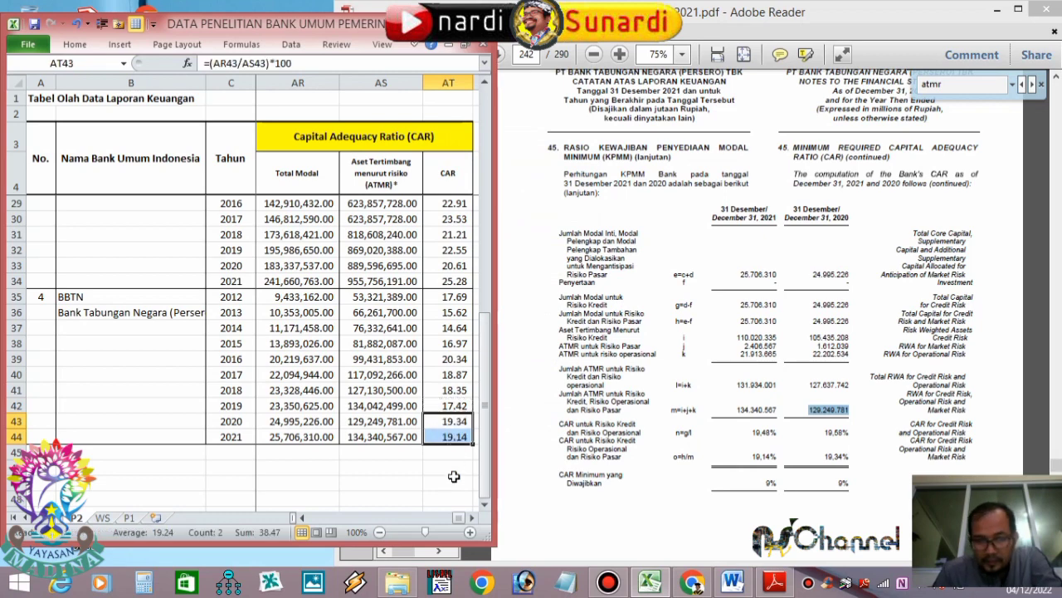
pyautogui.click(438, 435)
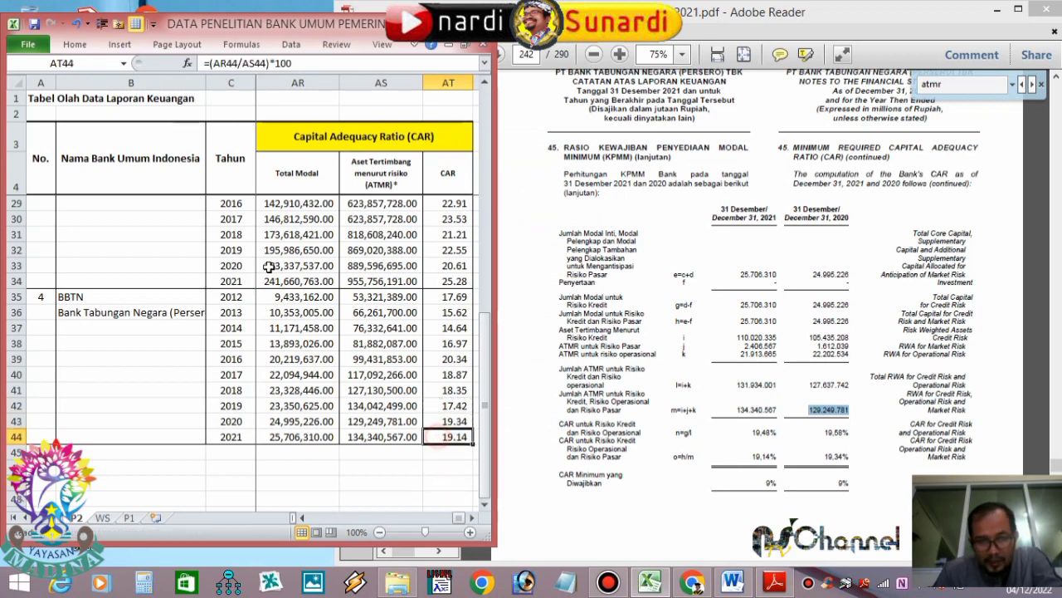
# Review the Capital Adequacy Ratio columns for all four banks and save the workbook.
pyautogui.click(80, 45)
pyautogui.click(311, 135)
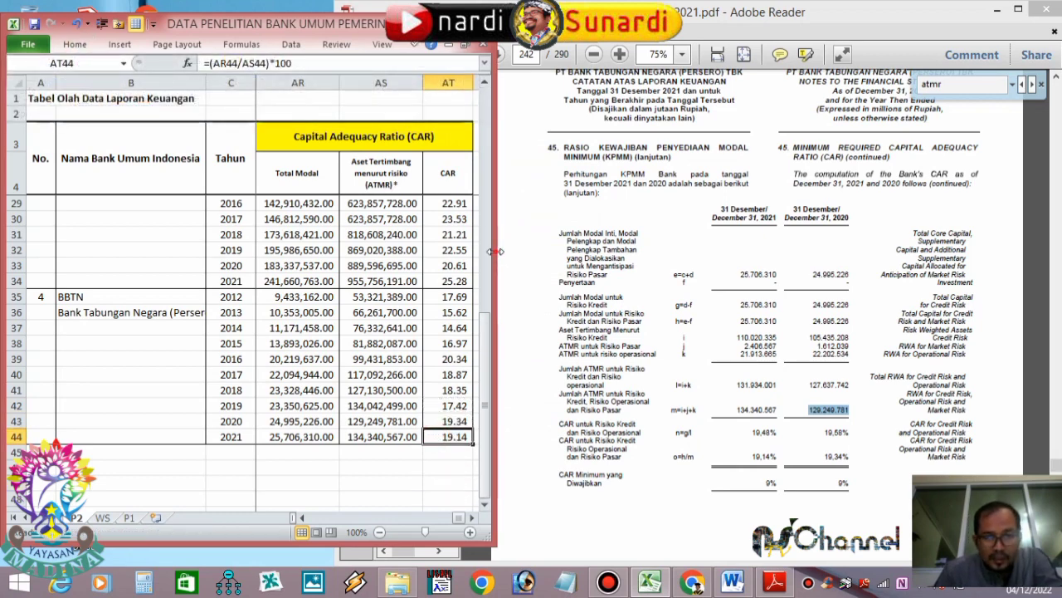
pyautogui.moveTo(493, 250); pyautogui.dragTo(540, 250)
pyautogui.scroll(7, 455, 324)
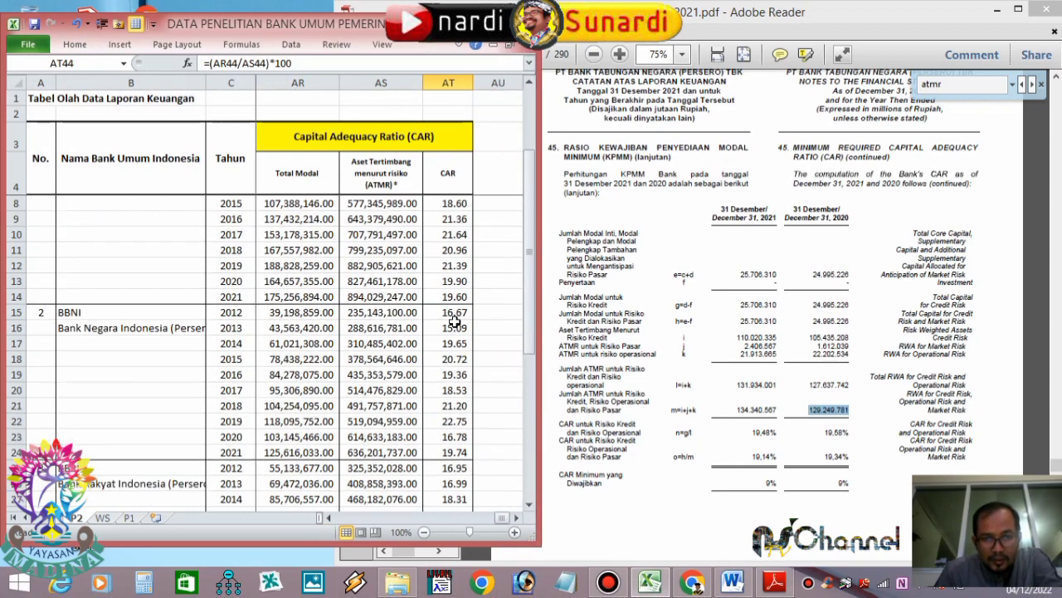
pyautogui.scroll(1, 455, 322)
pyautogui.click(437, 189)
pyautogui.scroll(-5, 442, 275)
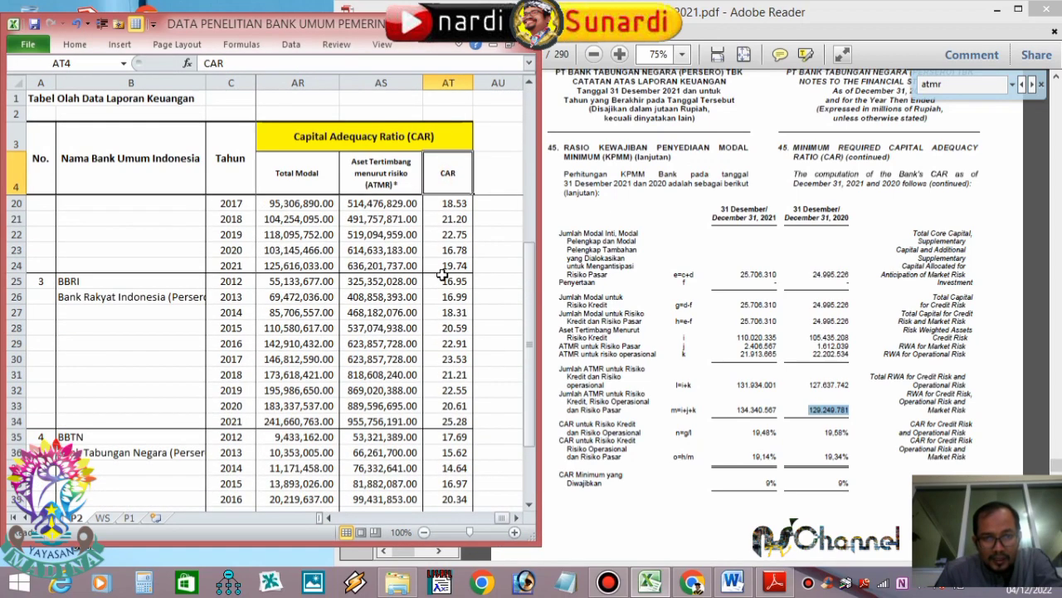
pyautogui.scroll(-4, 443, 275)
pyautogui.click(444, 419)
pyautogui.scroll(4, 267, 395)
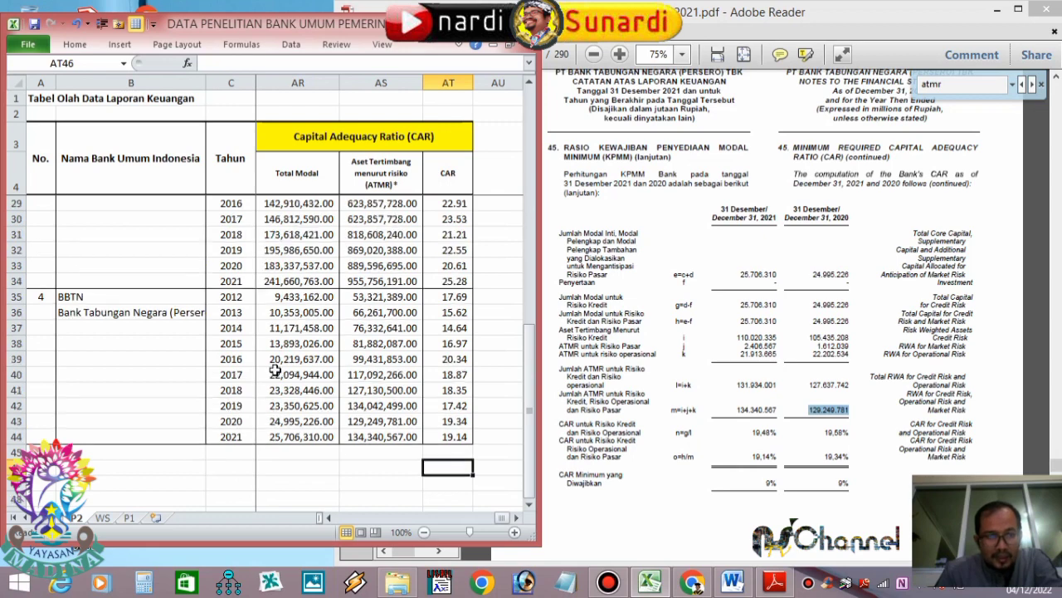
pyautogui.click(31, 25)
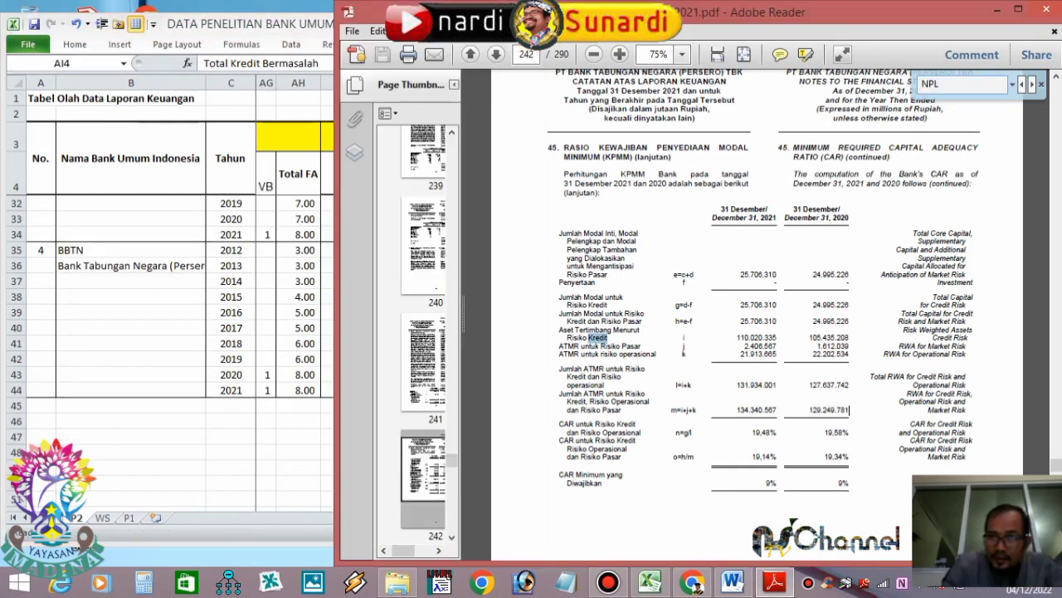
# Search the BBTN 2021 report in Adobe Reader for "NPL" and examine the non-performing loan table by collectibility.
pyautogui.press('Return')
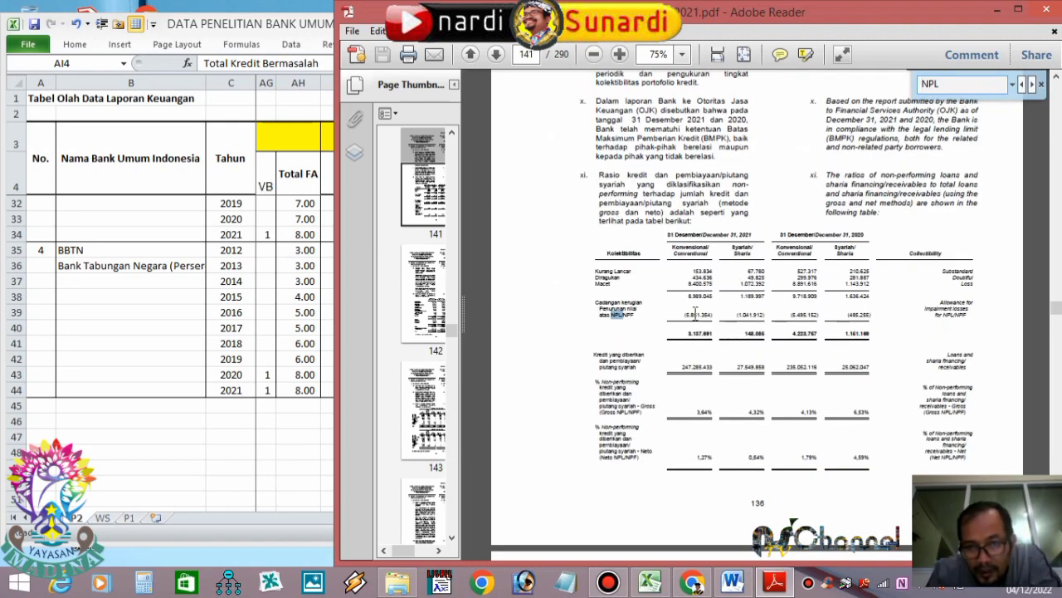
pyautogui.click(695, 312)
pyautogui.moveTo(591, 274); pyautogui.dragTo(611, 287)
pyautogui.click(700, 302)
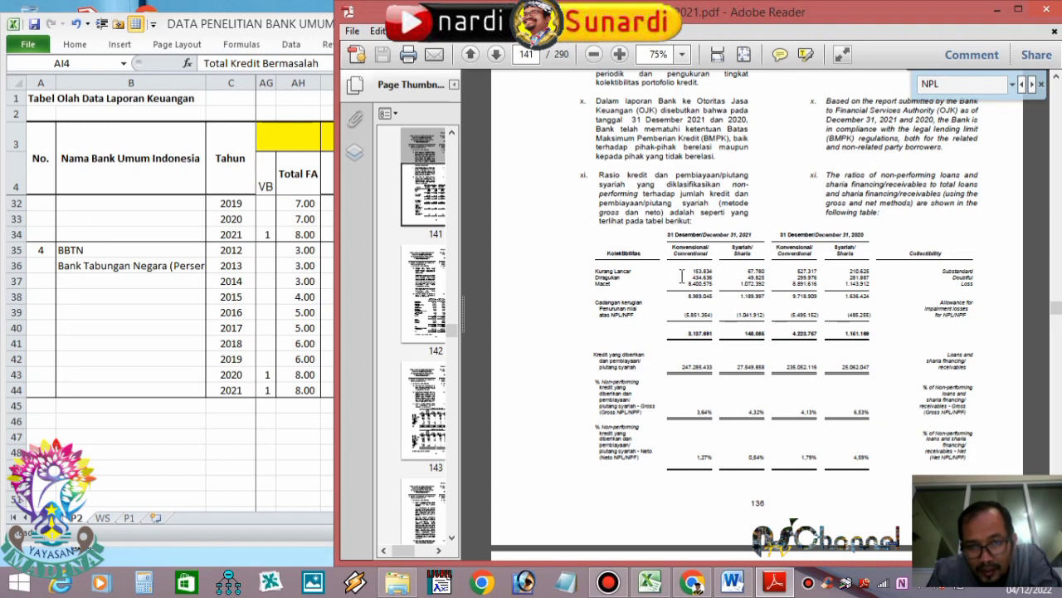
# Copy the December 31, 2021 conventional non-performing loan subtotal, 8.989.045, from the collectibility table in the report.
pyautogui.moveTo(688, 296); pyautogui.dragTo(770, 302)
pyautogui.moveTo(688, 295); pyautogui.dragTo(704, 292)
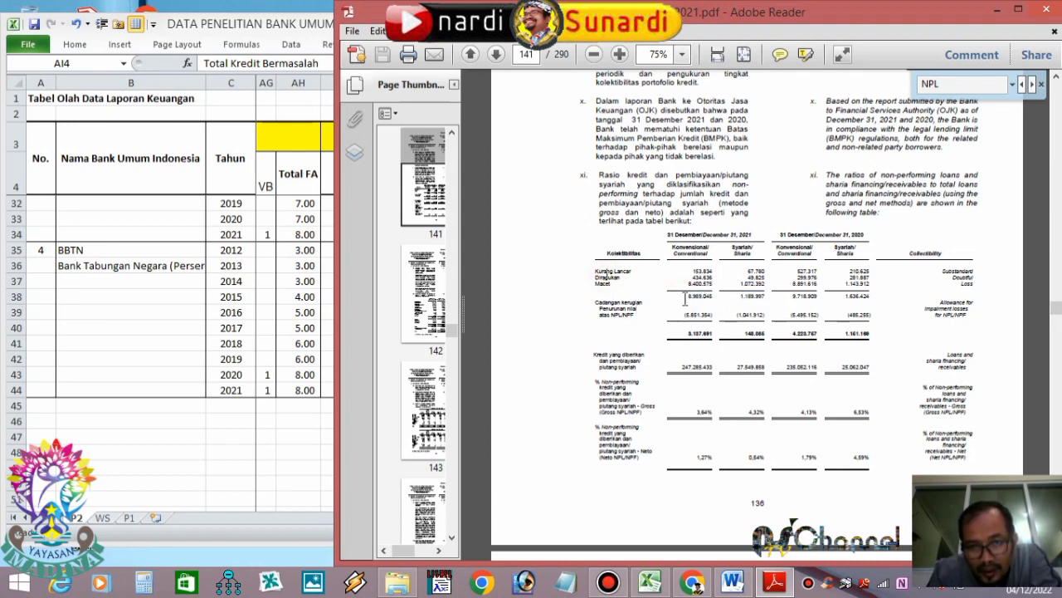
pyautogui.click(742, 300)
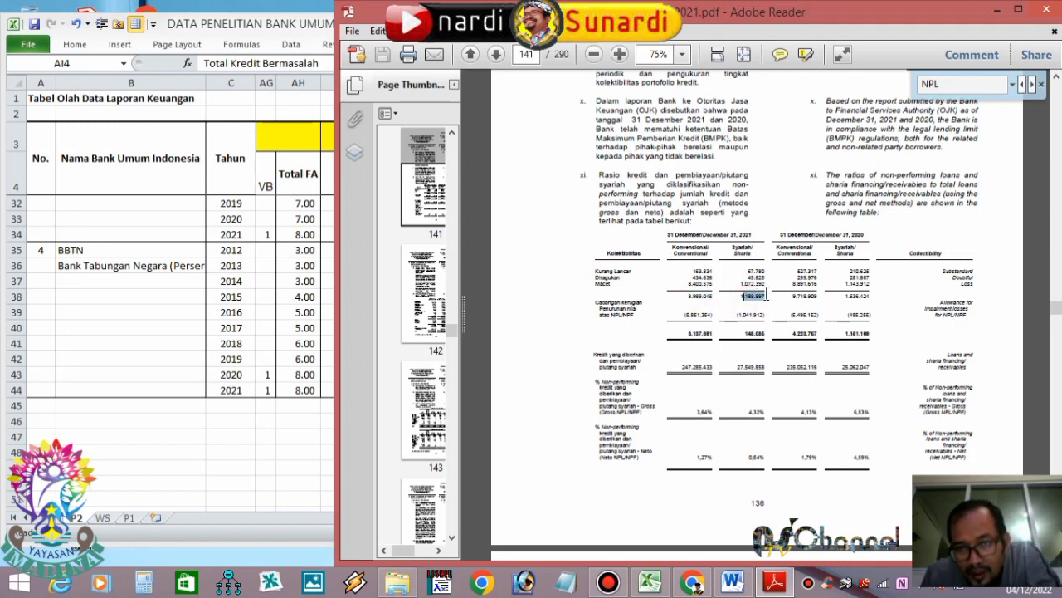
pyautogui.click(291, 366)
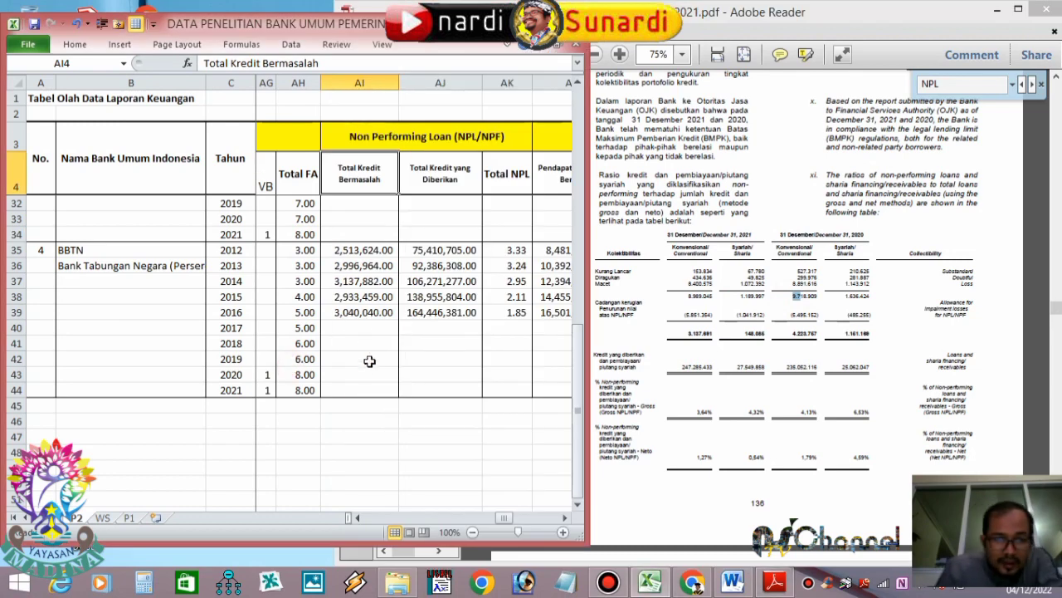
pyautogui.click(643, 350)
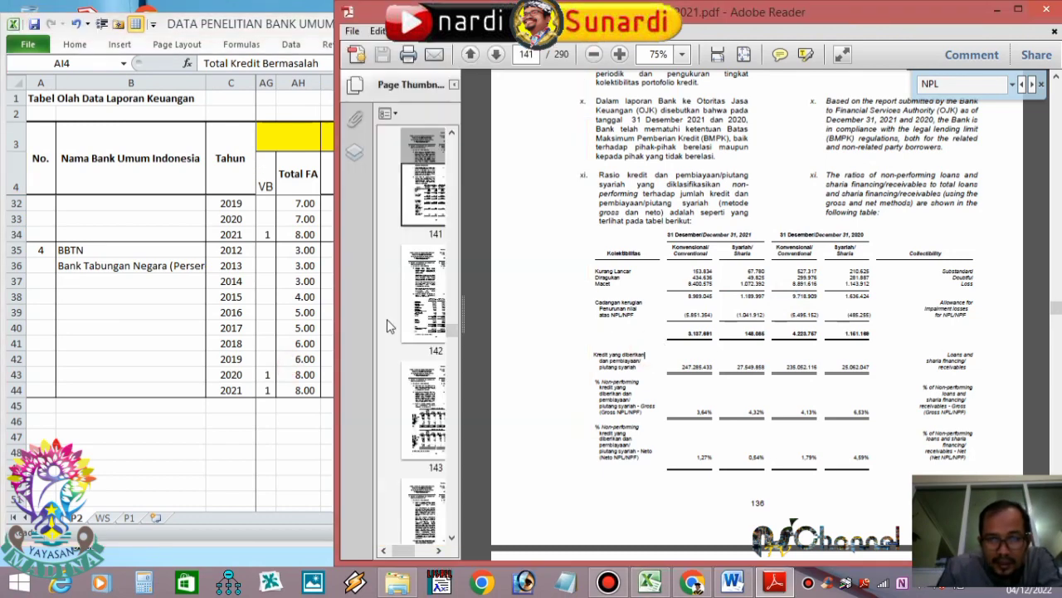
pyautogui.click(295, 295)
pyautogui.click(691, 297)
pyautogui.moveTo(691, 297); pyautogui.dragTo(712, 300)
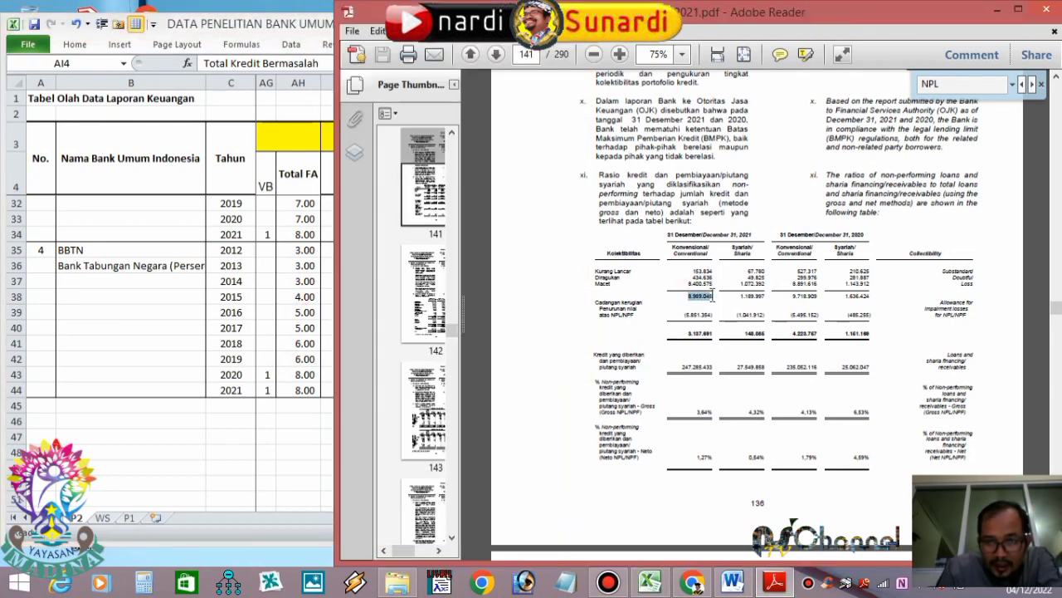
pyautogui.rightClick(707, 303)
pyautogui.click(720, 310)
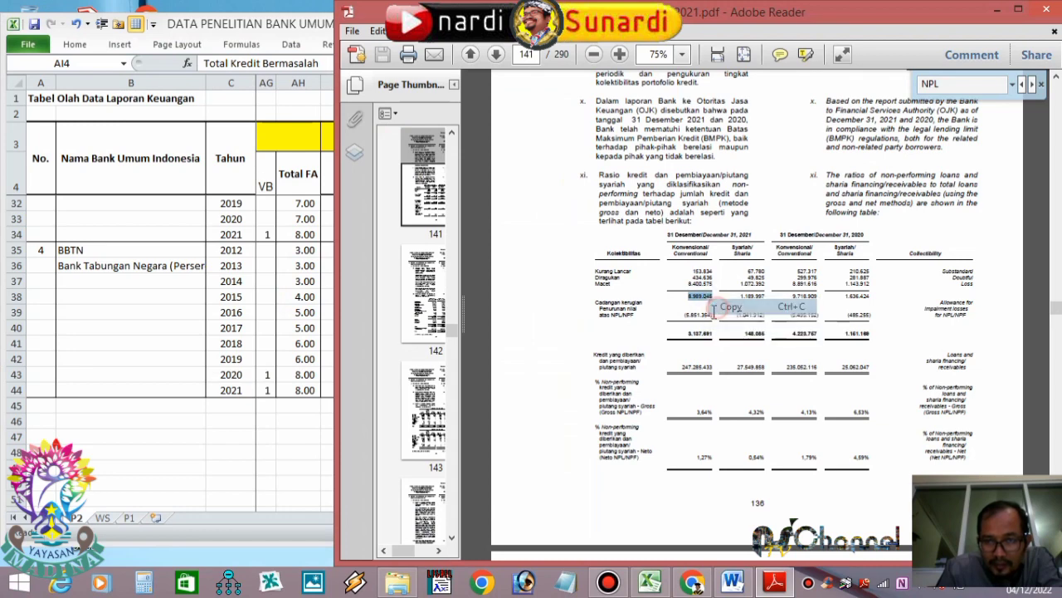
# Paste the copied subtotal into BBTN's 2021 Total Kredit Bermasalah cell AI44 and remove its separators to make it 8989045.
pyautogui.click(328, 374)
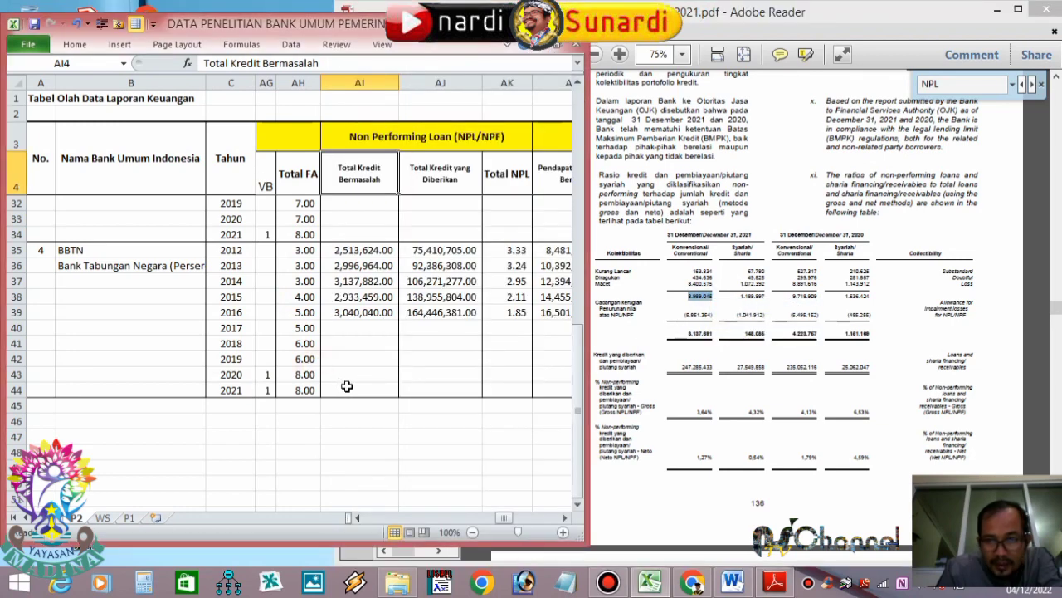
pyautogui.click(347, 386)
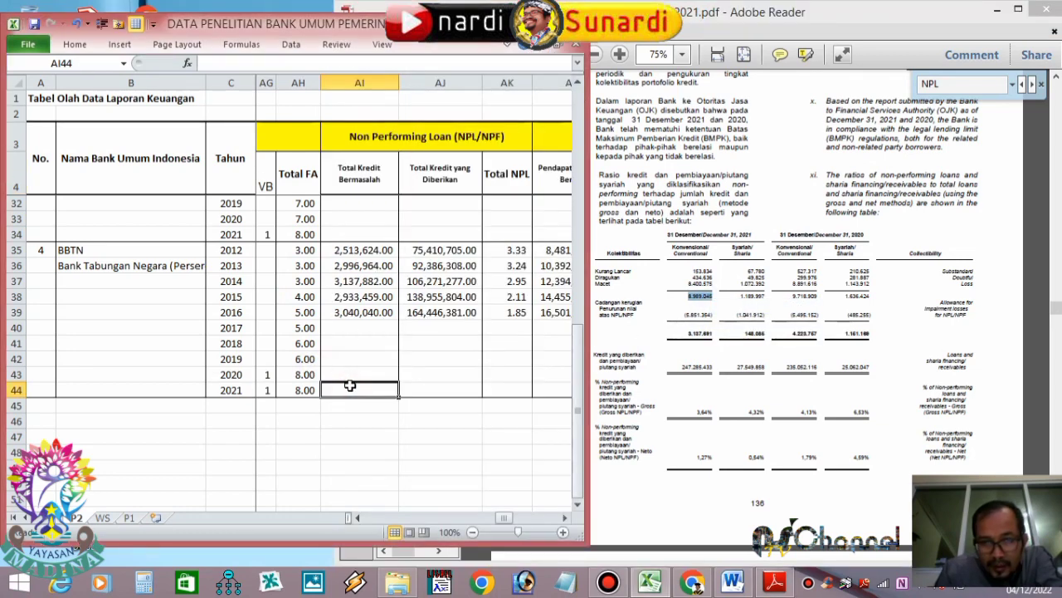
pyautogui.rightClick(354, 391)
pyautogui.click(381, 179)
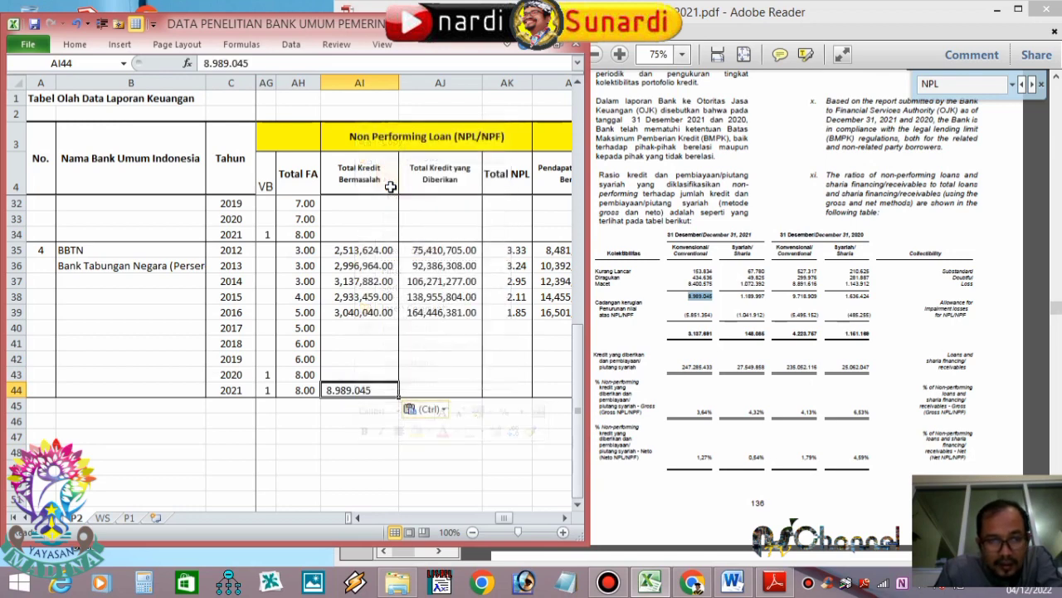
pyautogui.click(233, 65)
pyautogui.click(229, 64)
pyautogui.press('BackSpace')
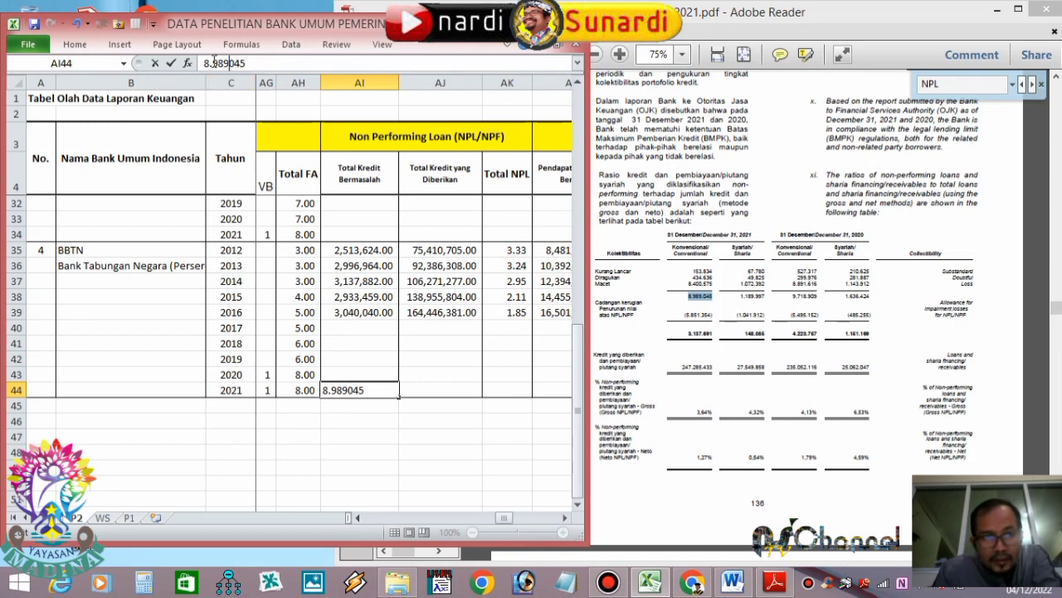
pyautogui.click(213, 64)
pyautogui.press('BackSpace')
pyautogui.click(395, 437)
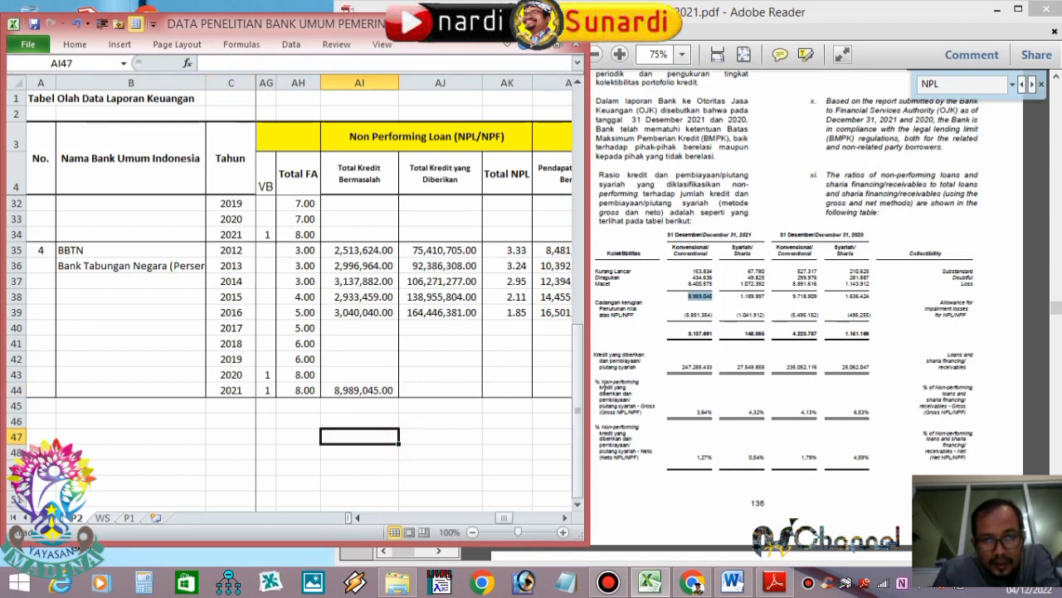
# Copy the 2020 conventional non-performing loan subtotal 9.718.909 from the report into BBTN's 2020 Total Kredit Bermasalah cell, AI43.
pyautogui.moveTo(793, 296); pyautogui.dragTo(818, 294)
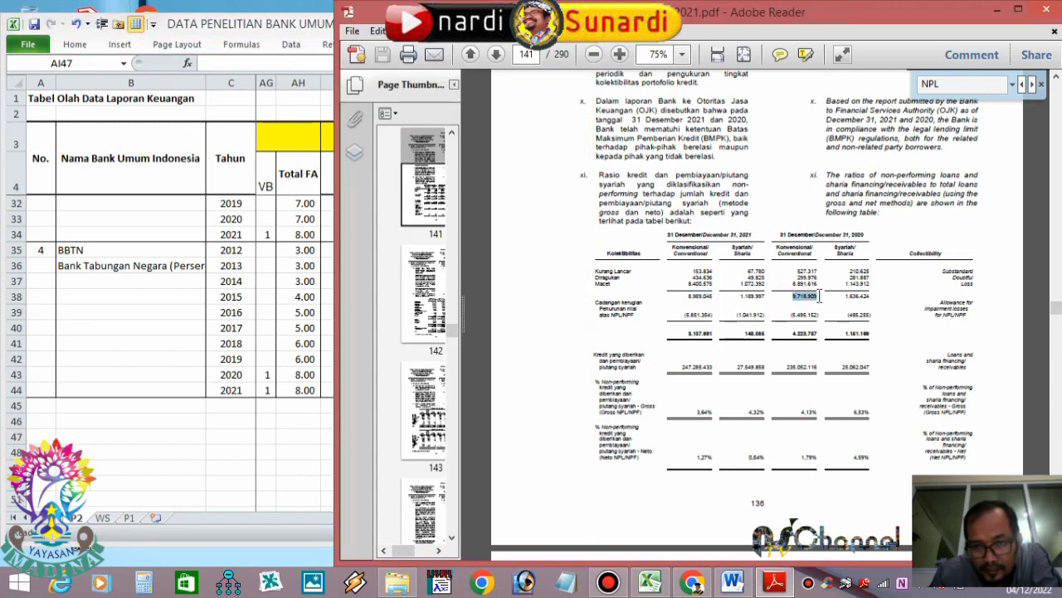
pyautogui.rightClick(812, 300)
pyautogui.click(830, 305)
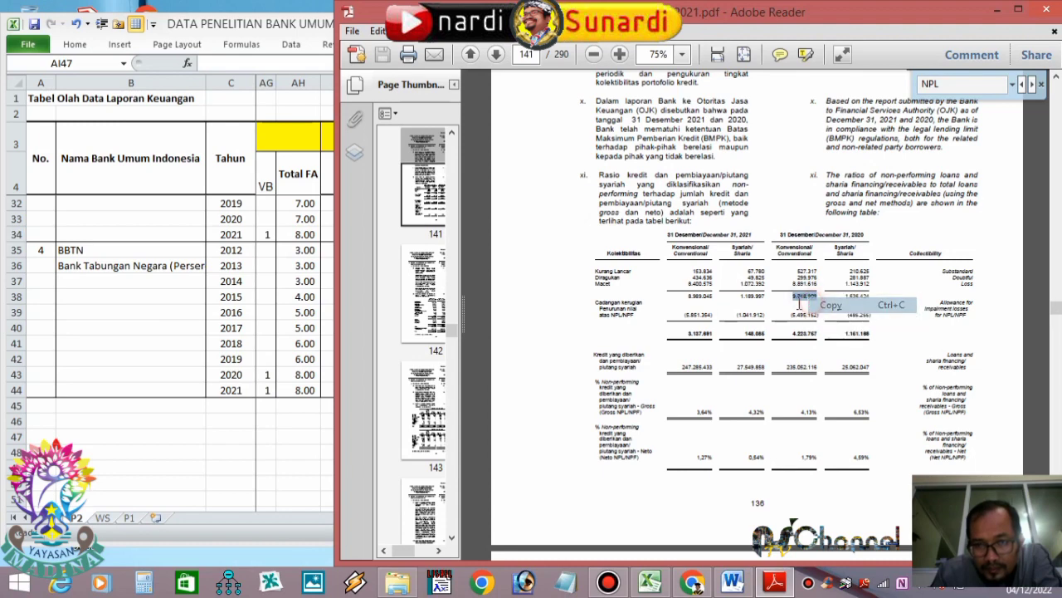
pyautogui.click(307, 386)
pyautogui.click(355, 374)
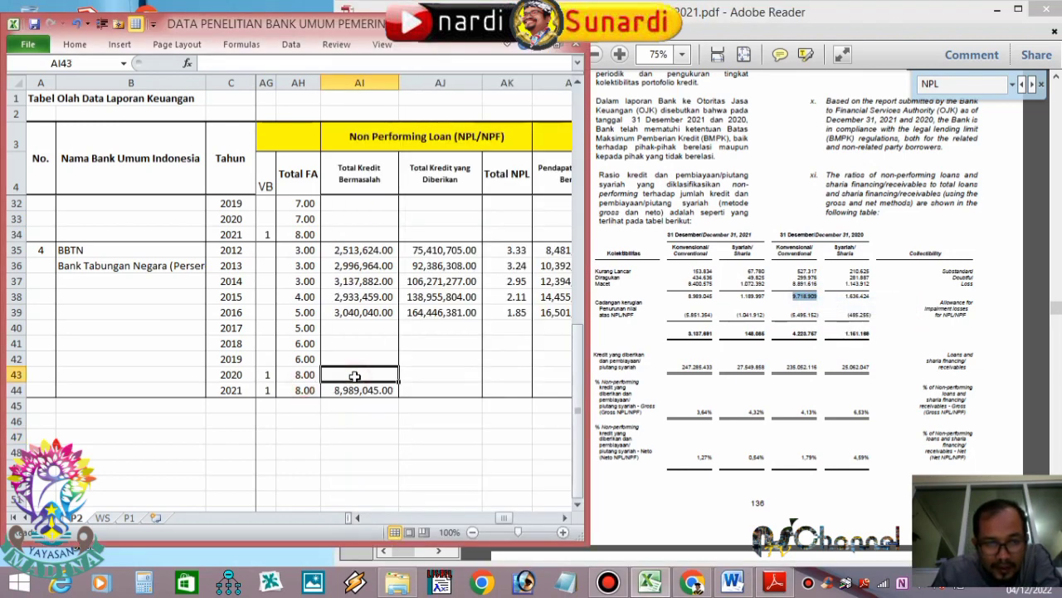
pyautogui.rightClick(353, 375)
pyautogui.click(387, 164)
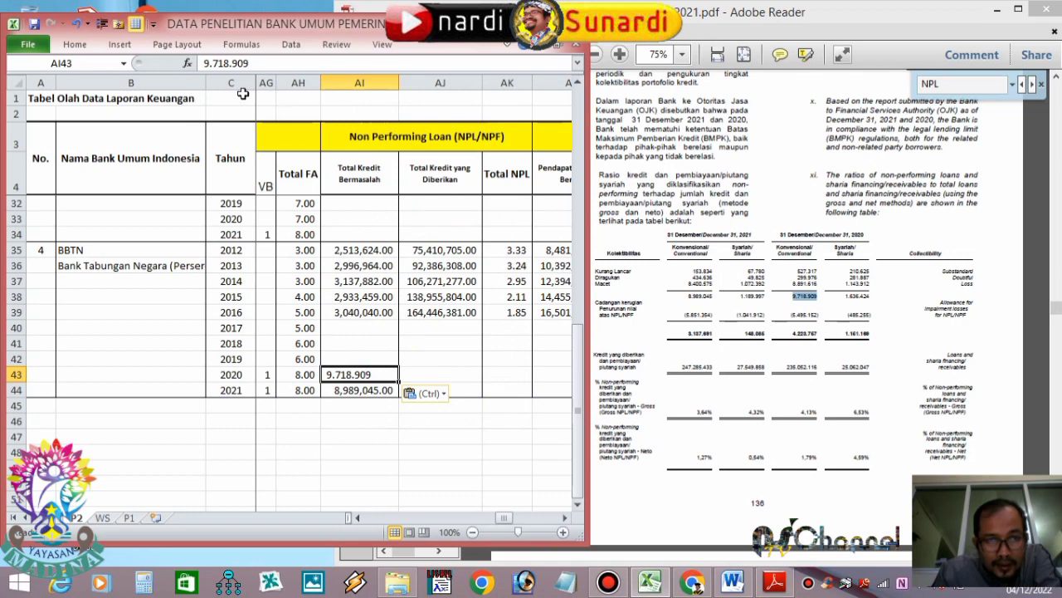
# Remove the thousands separators from cell AI43 so the entry is the number 9718909.
pyautogui.click(233, 63)
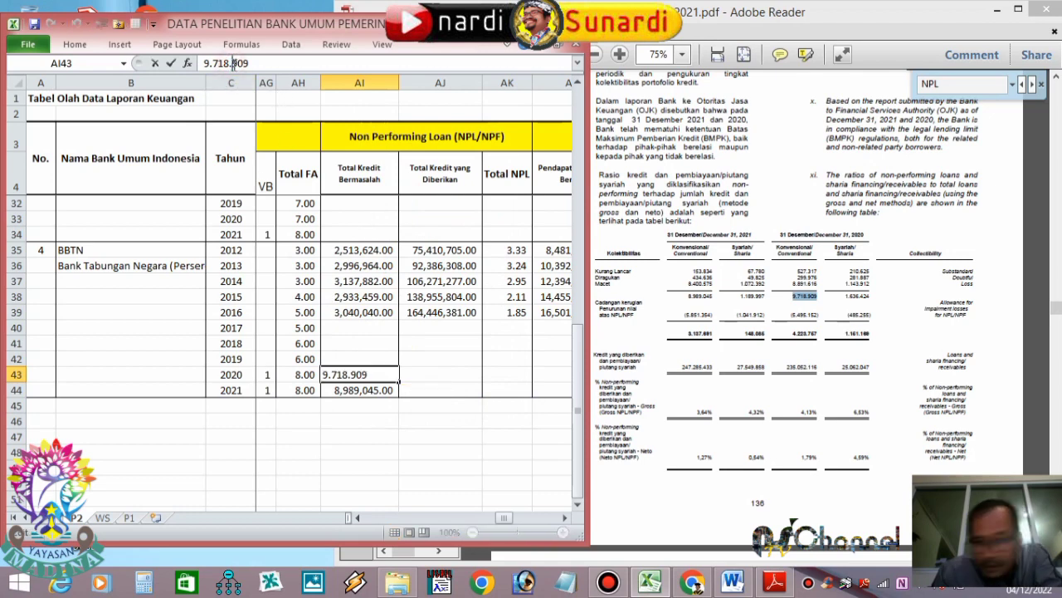
pyautogui.press('BackSpace')
pyautogui.press('BackSpace')
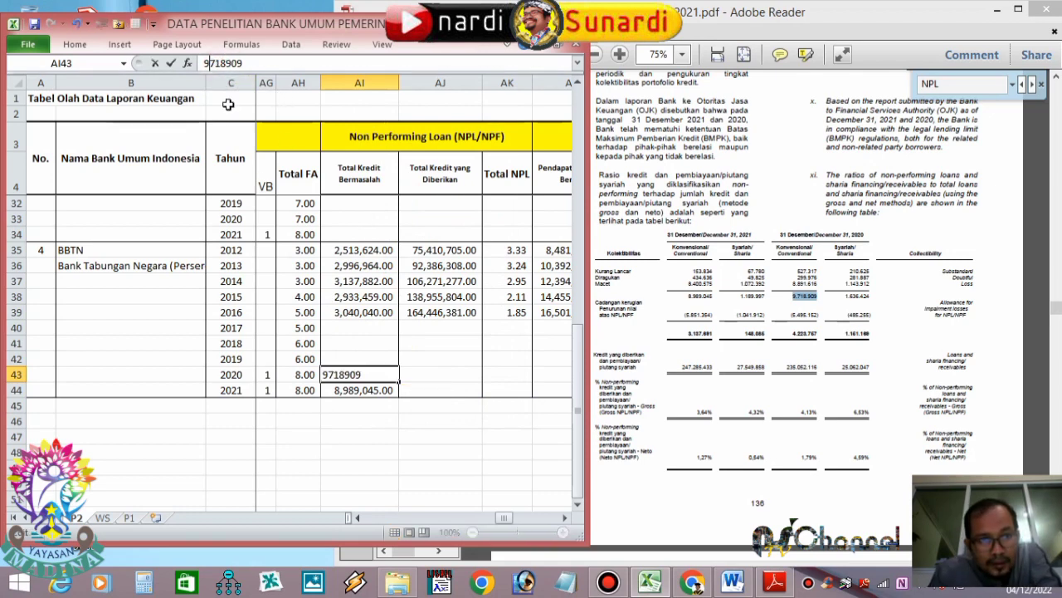
pyautogui.click(419, 391)
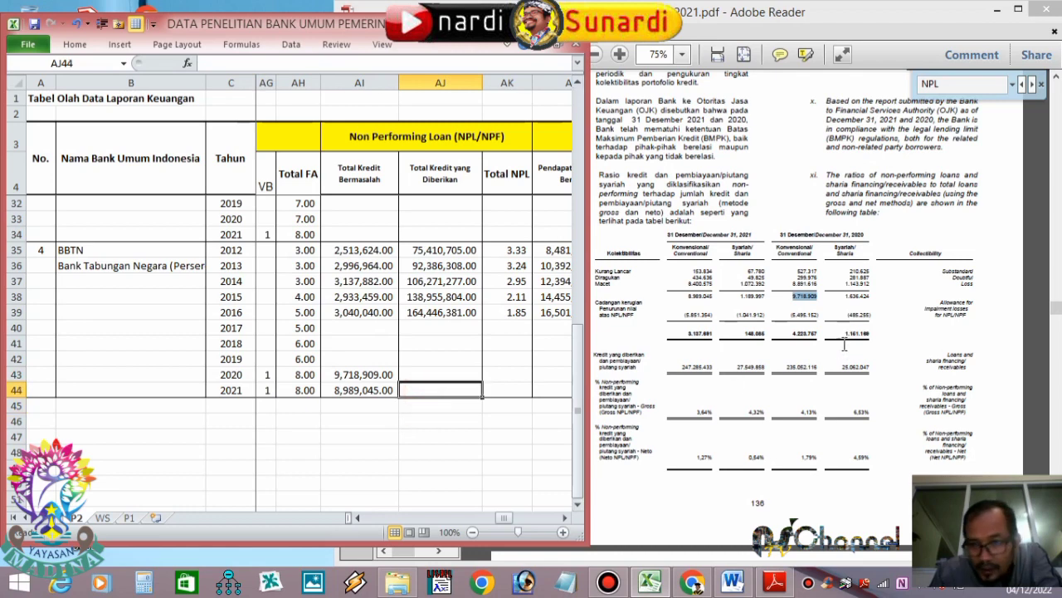
# Copy the 2021 conventional net amount after impairment allowance, 3.137.691, into BBTN's Total Kredit yang Diberikan cell AJ44.
pyautogui.moveTo(700, 333); pyautogui.dragTo(715, 333)
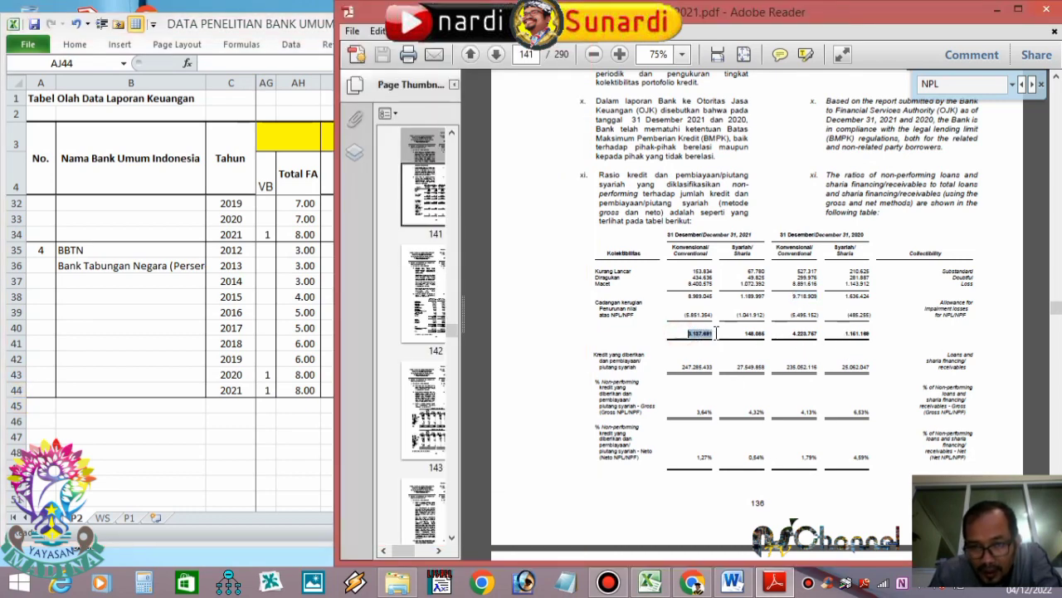
pyautogui.rightClick(698, 339)
pyautogui.click(712, 346)
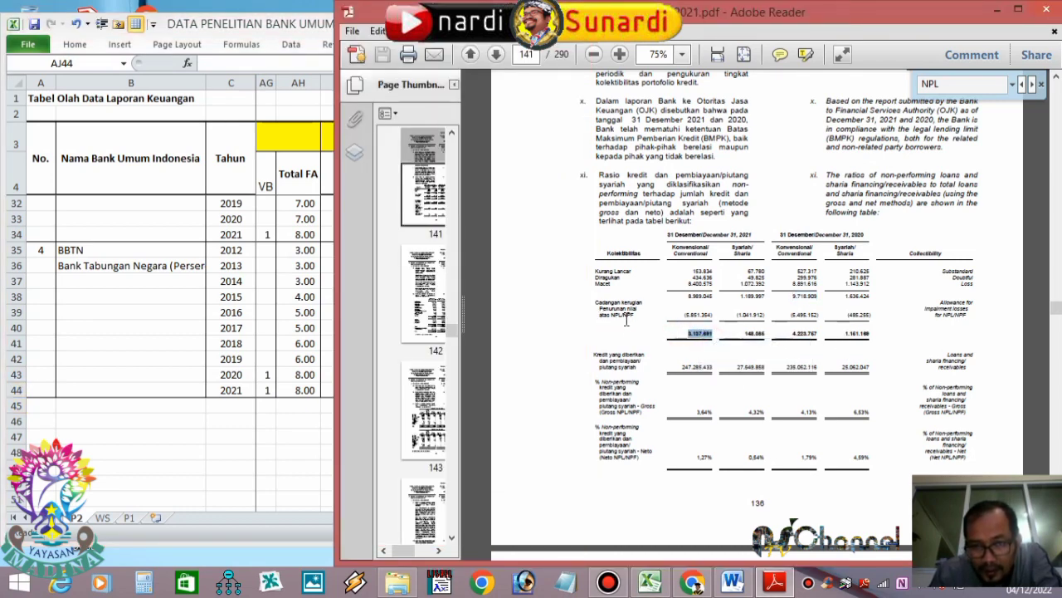
pyautogui.click(292, 453)
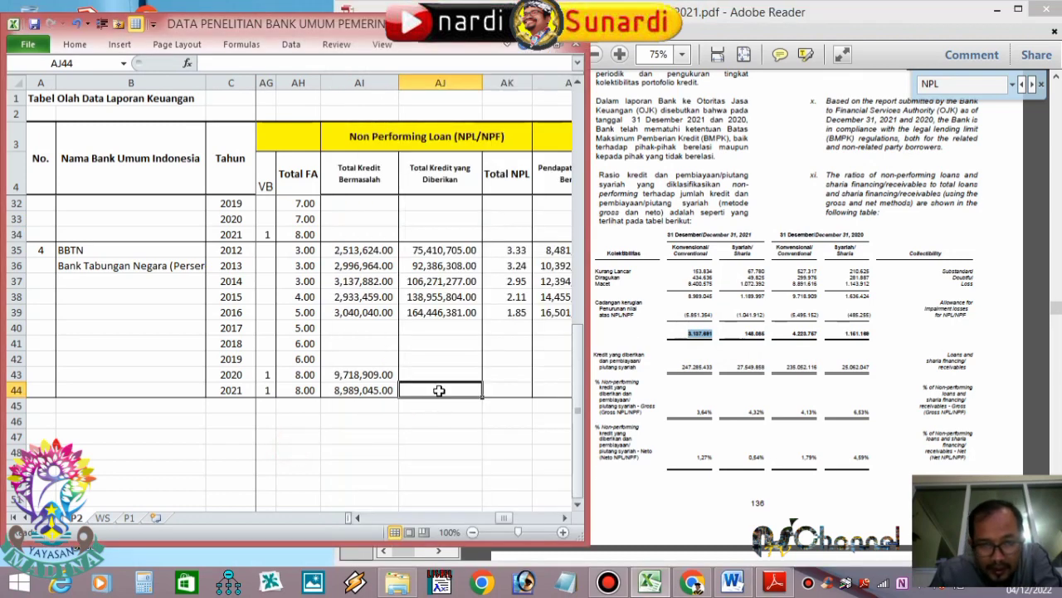
pyautogui.rightClick(438, 390)
pyautogui.click(473, 181)
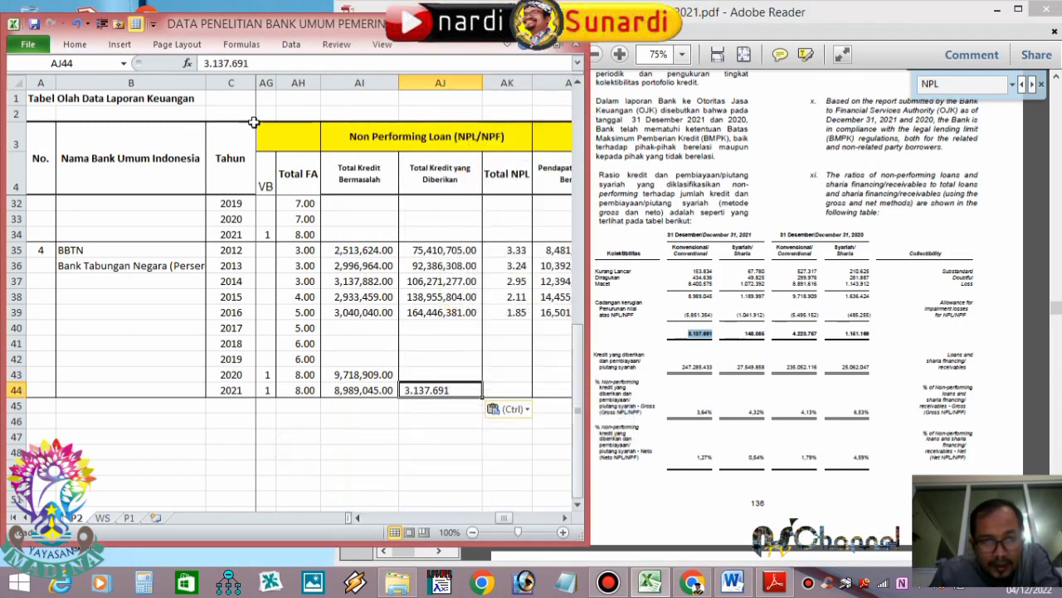
# Remove the thousands separators from cell AJ44 so the entry is the number 3137691.
pyautogui.click(234, 63)
pyautogui.press('BackSpace')
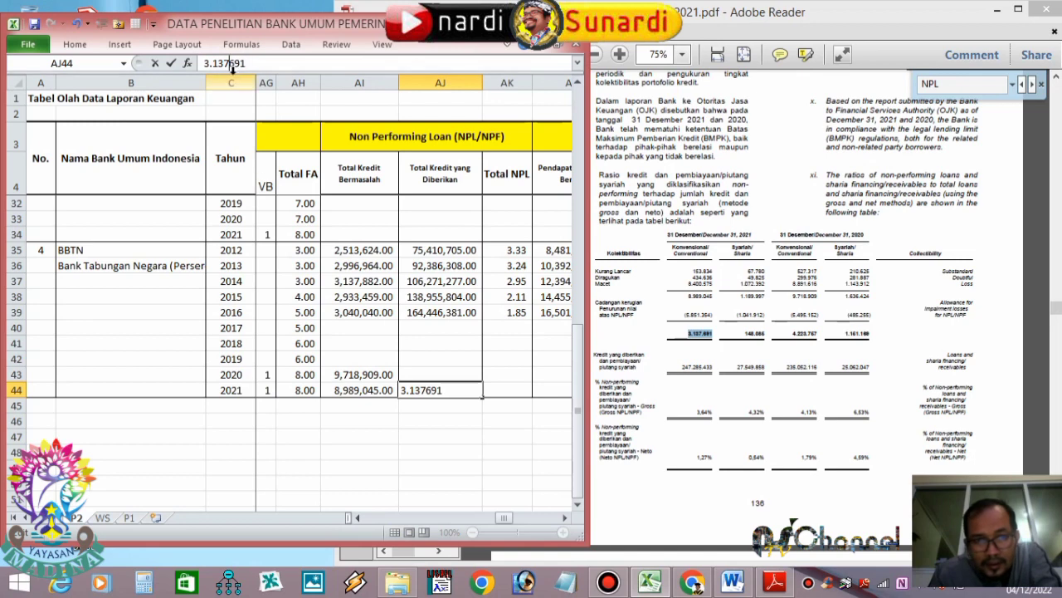
pyautogui.press('BackSpace')
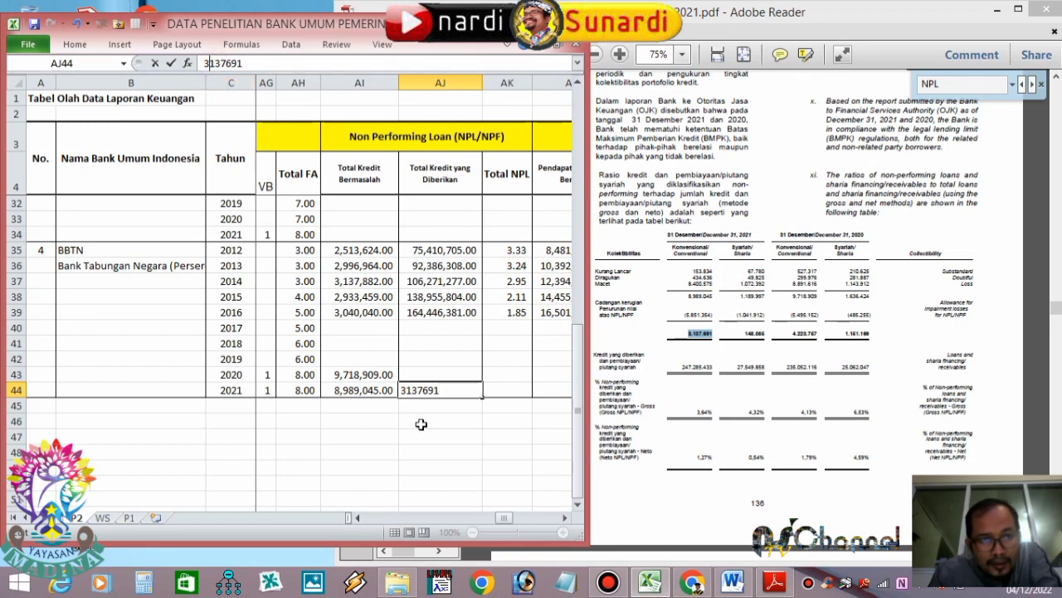
pyautogui.click(440, 453)
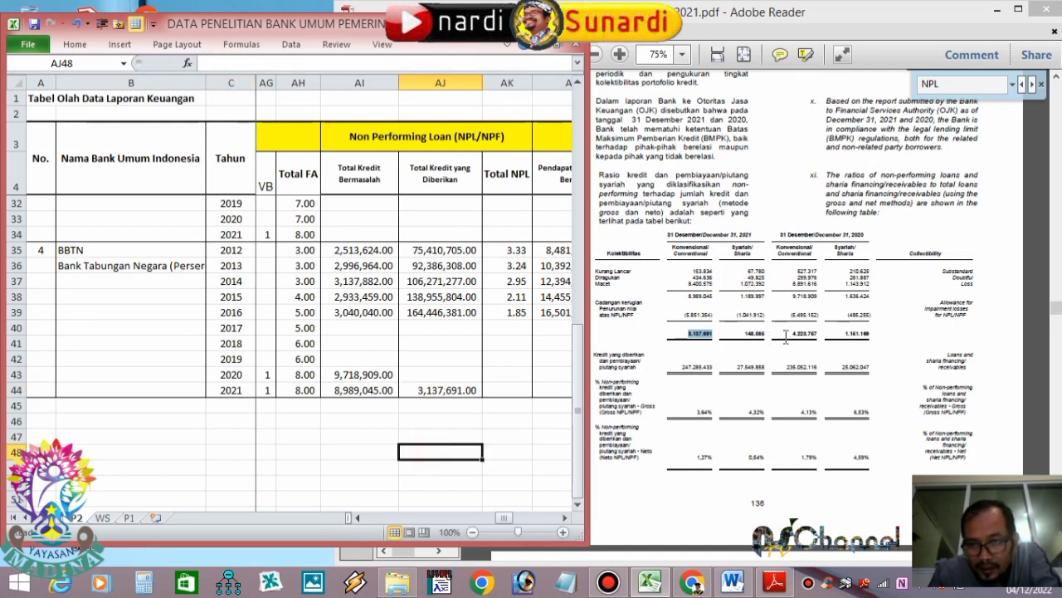
# Copy the 2020 conventional net amount after impairment allowance, 4.223.757, into BBTN's Total Kredit yang Diberikan cell AJ43.
pyautogui.moveTo(792, 333); pyautogui.dragTo(818, 332)
pyautogui.rightClick(800, 335)
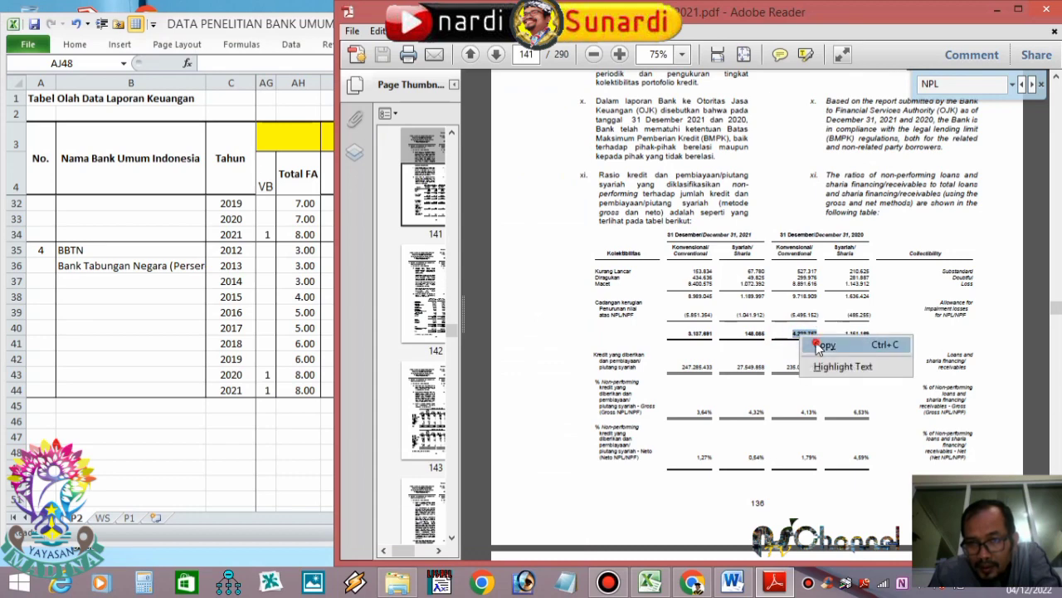
pyautogui.click(817, 346)
pyautogui.click(298, 453)
pyautogui.click(444, 374)
pyautogui.rightClick(444, 374)
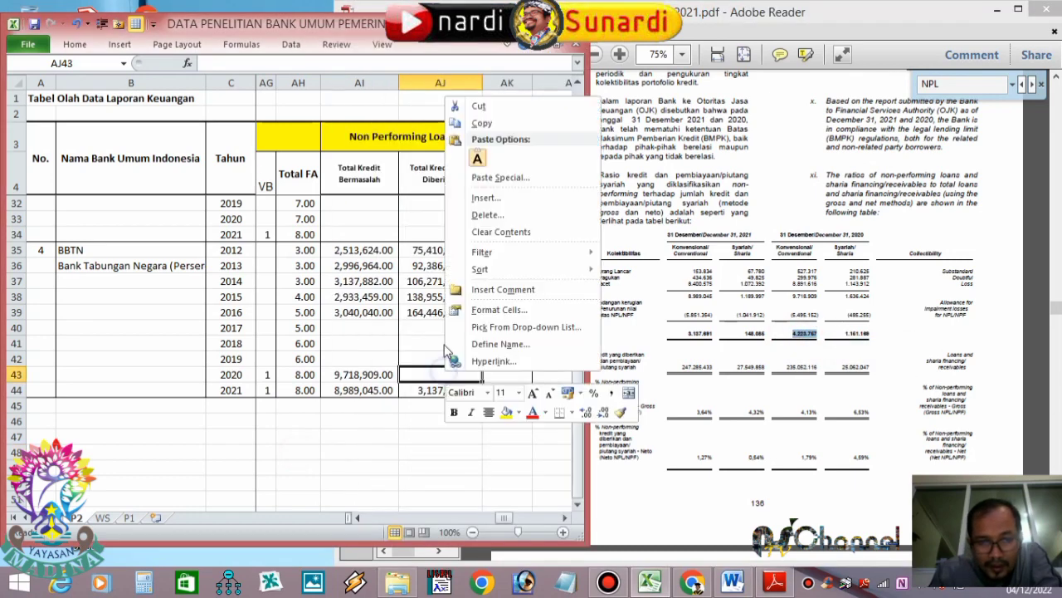
pyautogui.click(472, 161)
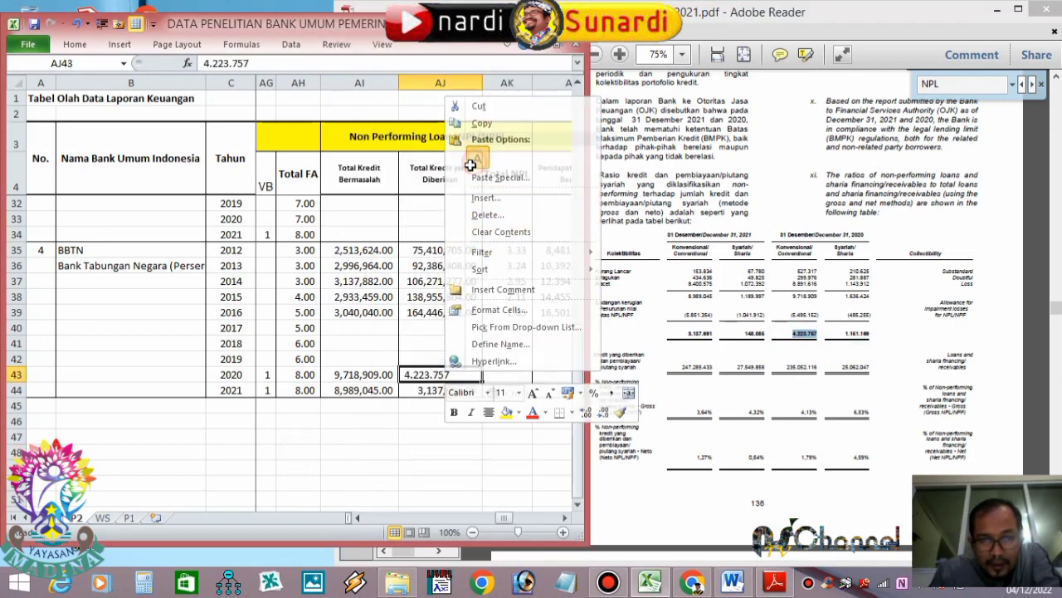
# Remove the thousands separators from cell AJ43 so the entry is the number 4223757.
pyautogui.click(231, 63)
pyautogui.press('BackSpace')
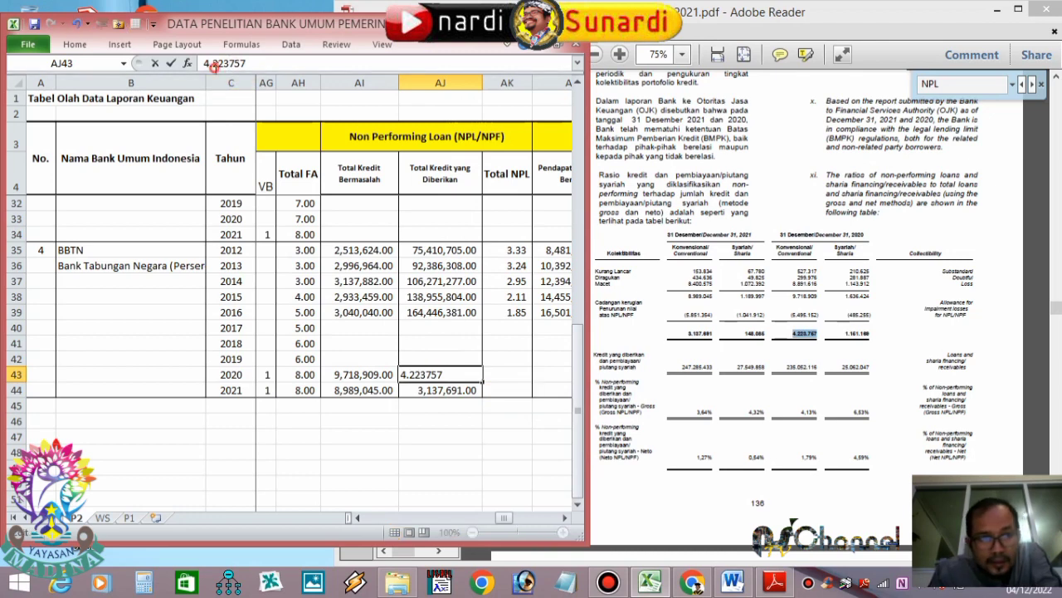
pyautogui.click(212, 65)
pyautogui.press('BackSpace')
pyautogui.click(352, 449)
# Copy the Total NPL formula from BBTN's 2016 row (AK39) into the 2017 to 2021 rows, AK40:AK44.
pyautogui.click(496, 312)
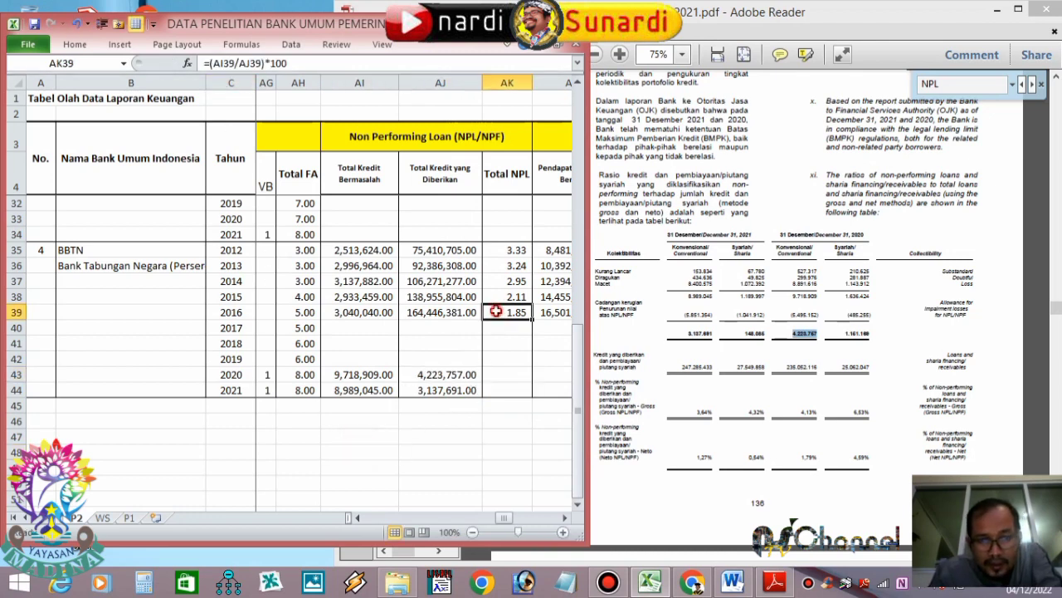
pyautogui.rightClick(495, 311)
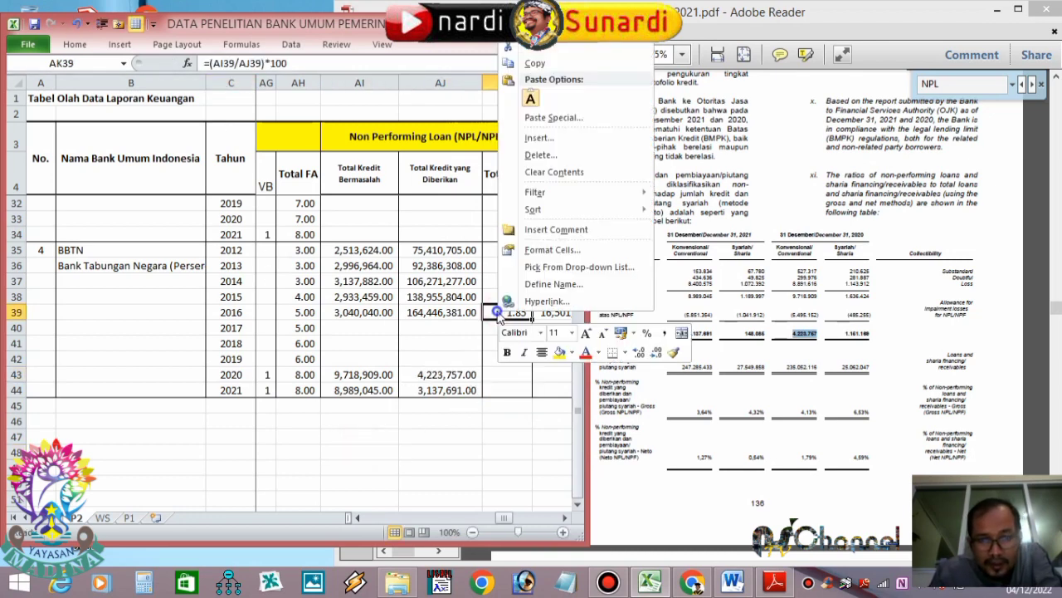
pyautogui.click(535, 64)
pyautogui.moveTo(508, 328); pyautogui.dragTo(518, 387)
pyautogui.press('Return')
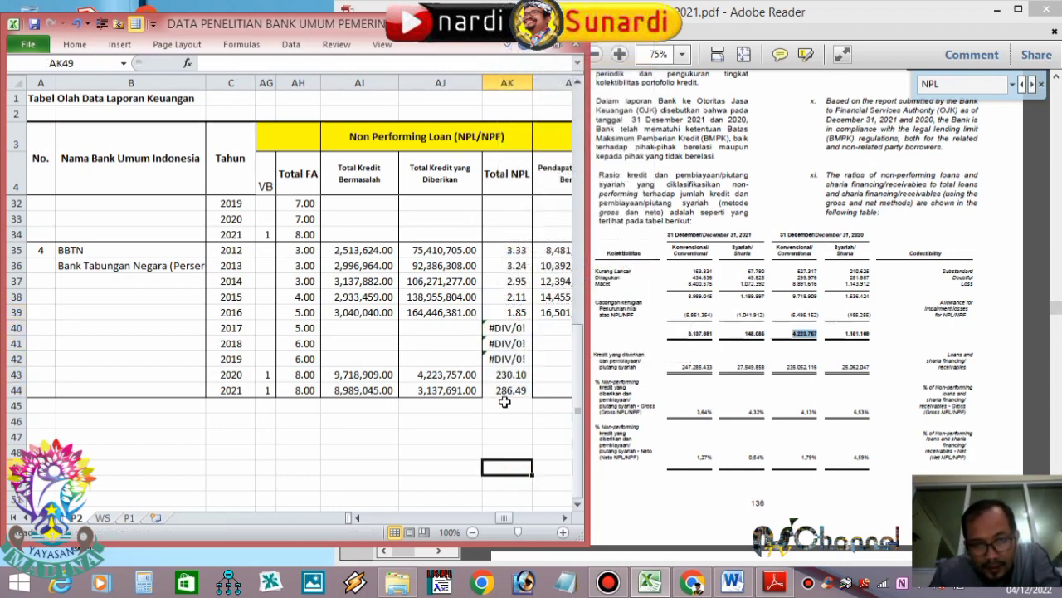
# Copy the 2021 conventional loans amount, 247.285.433, from the report over BBTN's Total Kredit yang Diberikan entry in cell AJ44.
pyautogui.click(669, 366)
pyautogui.moveTo(669, 366); pyautogui.dragTo(701, 374)
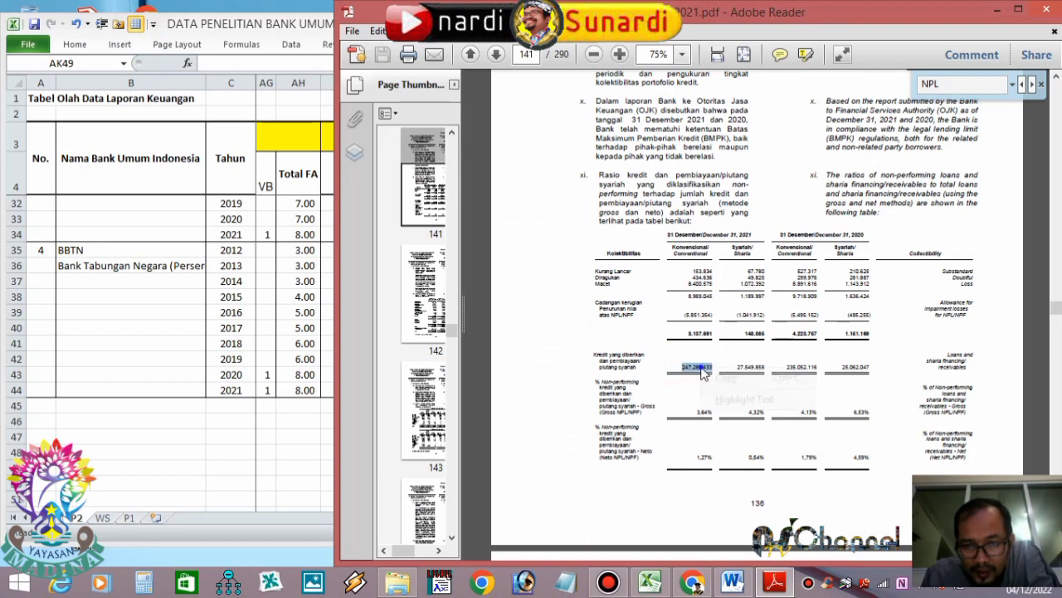
pyautogui.click(724, 377)
pyautogui.click(334, 395)
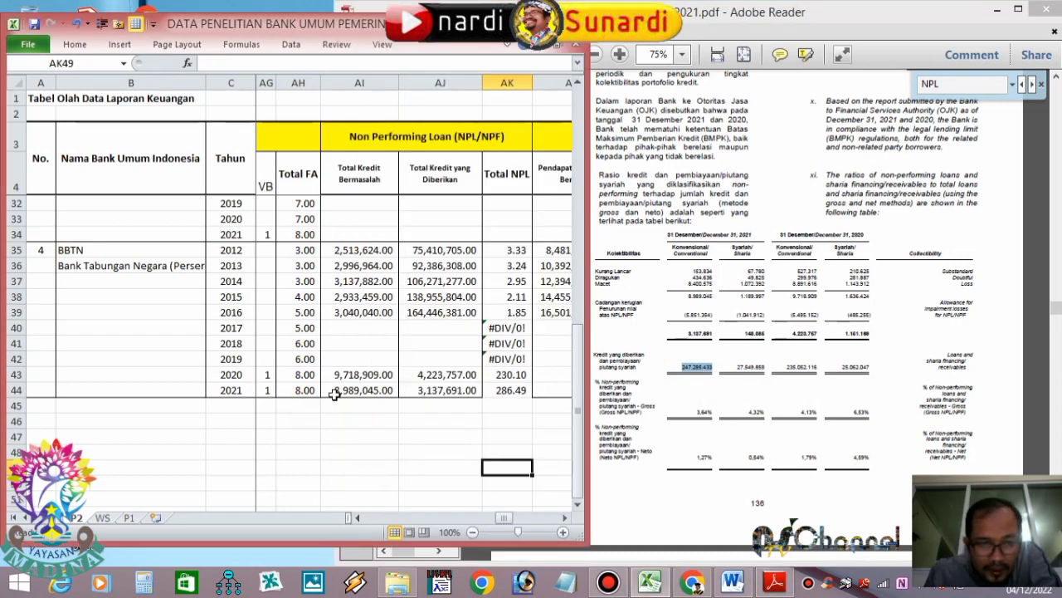
pyautogui.click(408, 375)
pyautogui.click(415, 388)
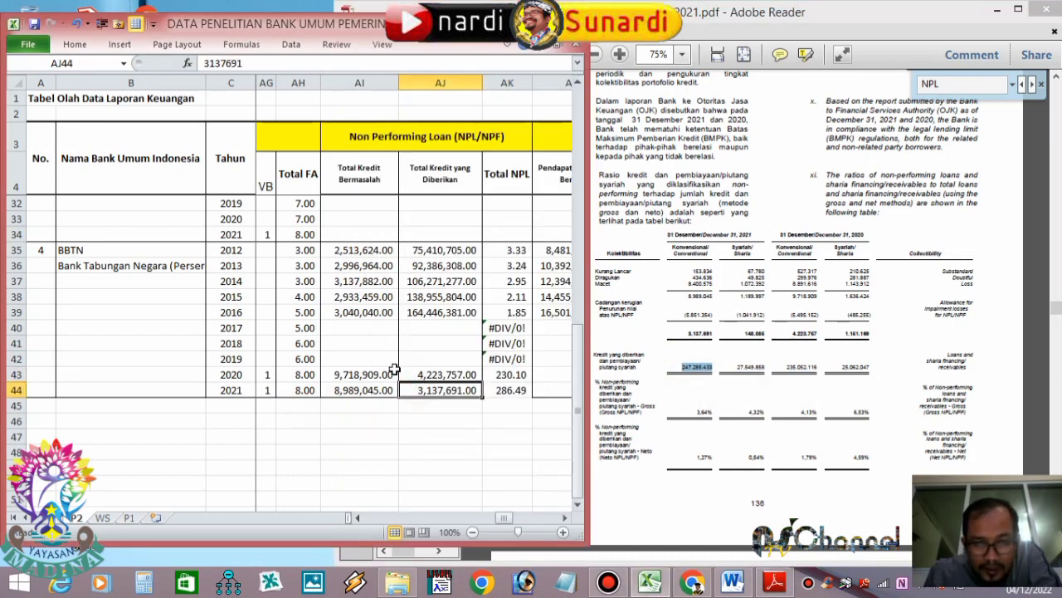
pyautogui.moveTo(249, 63); pyautogui.dragTo(202, 63)
pyautogui.rightClick(208, 63)
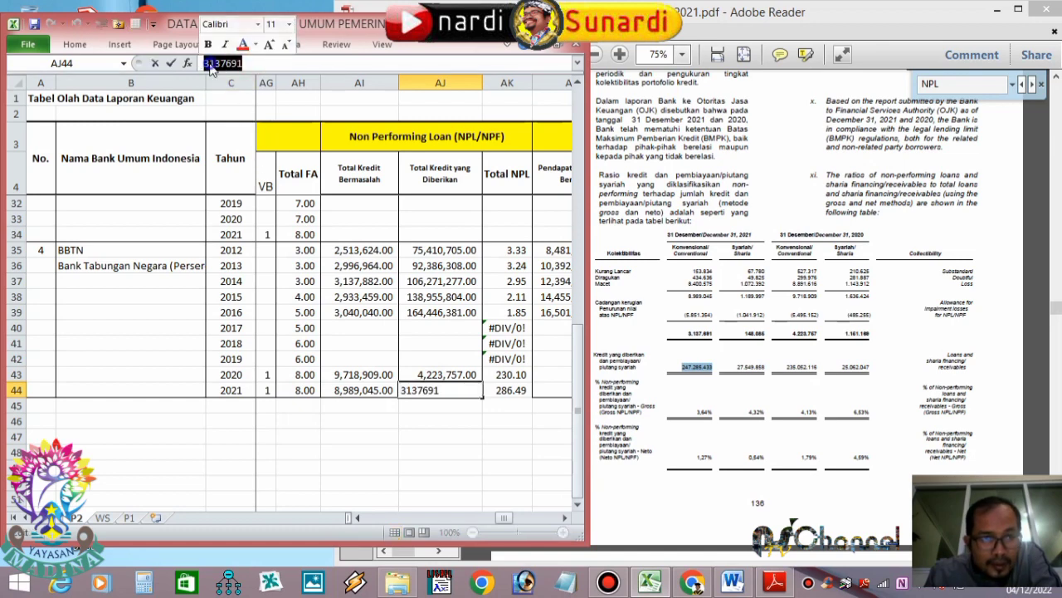
pyautogui.click(244, 123)
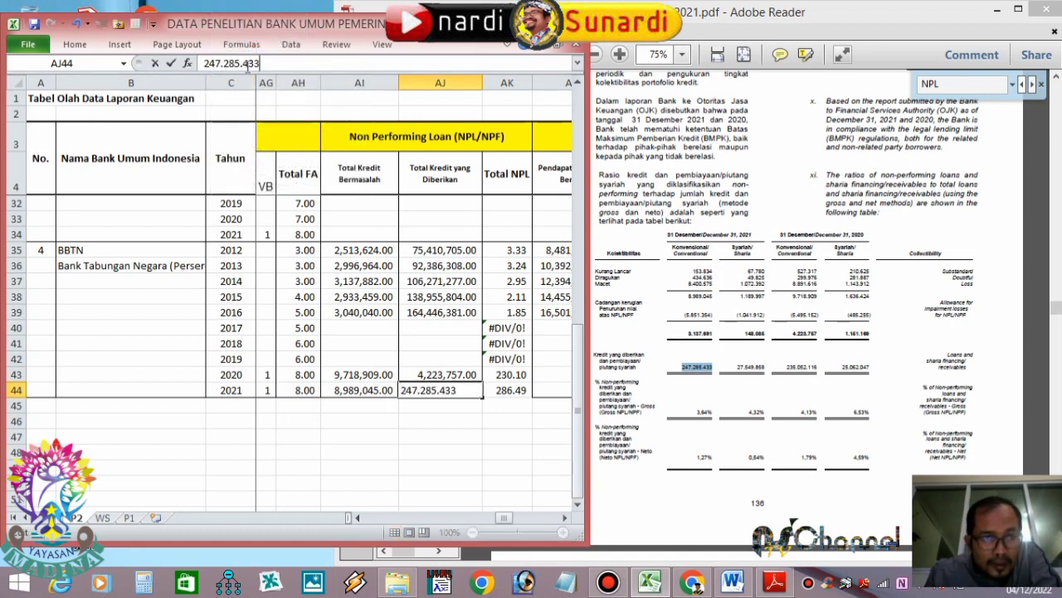
# Remove the thousands separators from cell AJ44 so the entry is the number 247285433.
pyautogui.click(239, 63)
pyautogui.press('BackSpace')
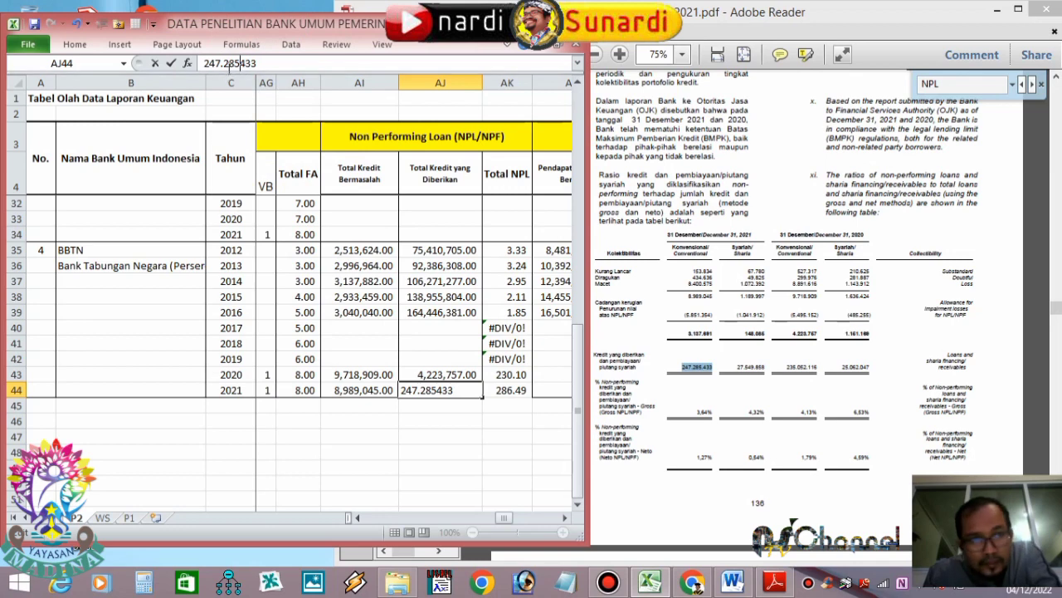
pyautogui.click(224, 63)
pyautogui.press('BackSpace')
pyautogui.click(365, 436)
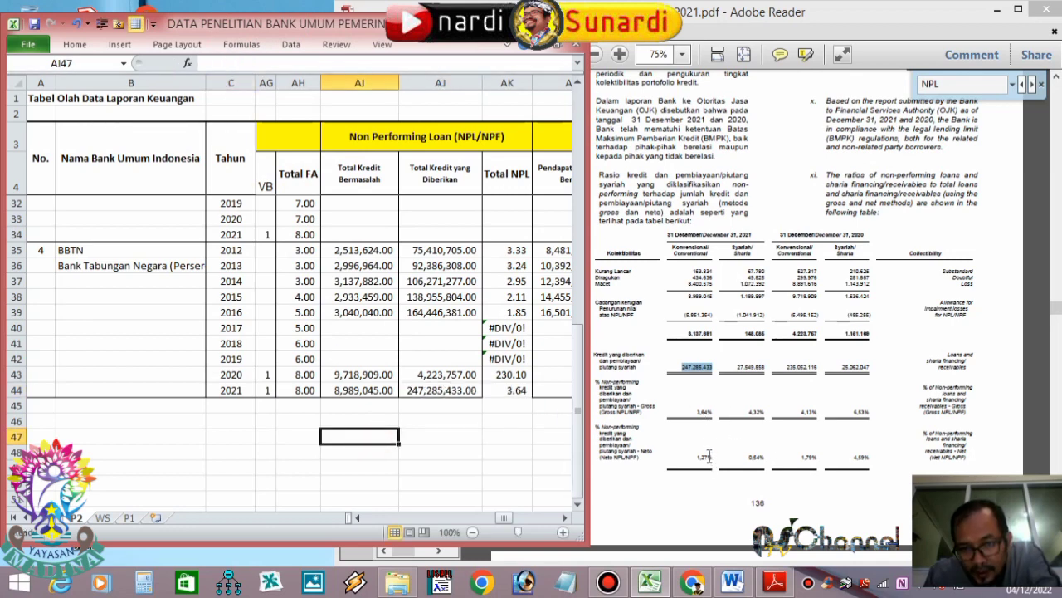
# Copy the 2020 conventional loans amount, 235.052.116, from the report over BBTN's Total Kredit yang Diberikan entry in cell AJ43.
pyautogui.click(736, 375)
pyautogui.moveTo(785, 367); pyautogui.dragTo(812, 375)
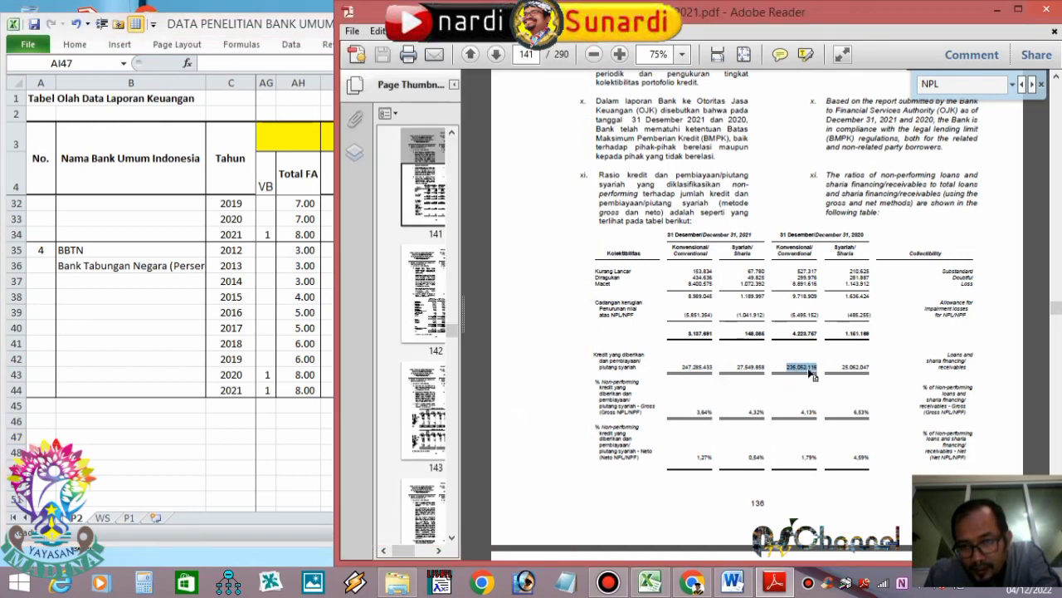
pyautogui.rightClick(810, 372)
pyautogui.click(829, 380)
pyautogui.click(319, 384)
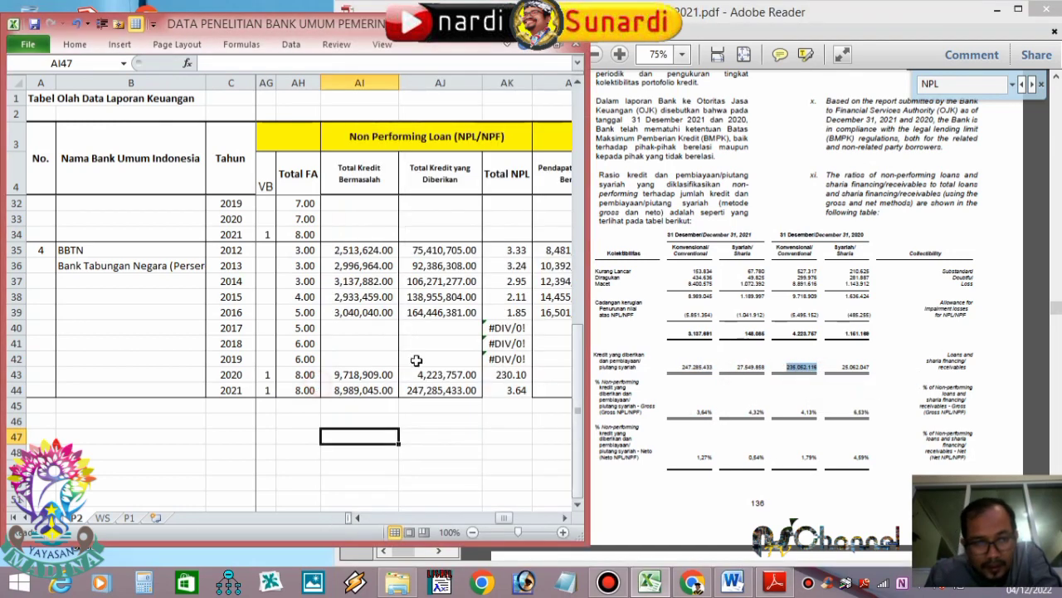
pyautogui.click(423, 375)
pyautogui.rightClick(423, 374)
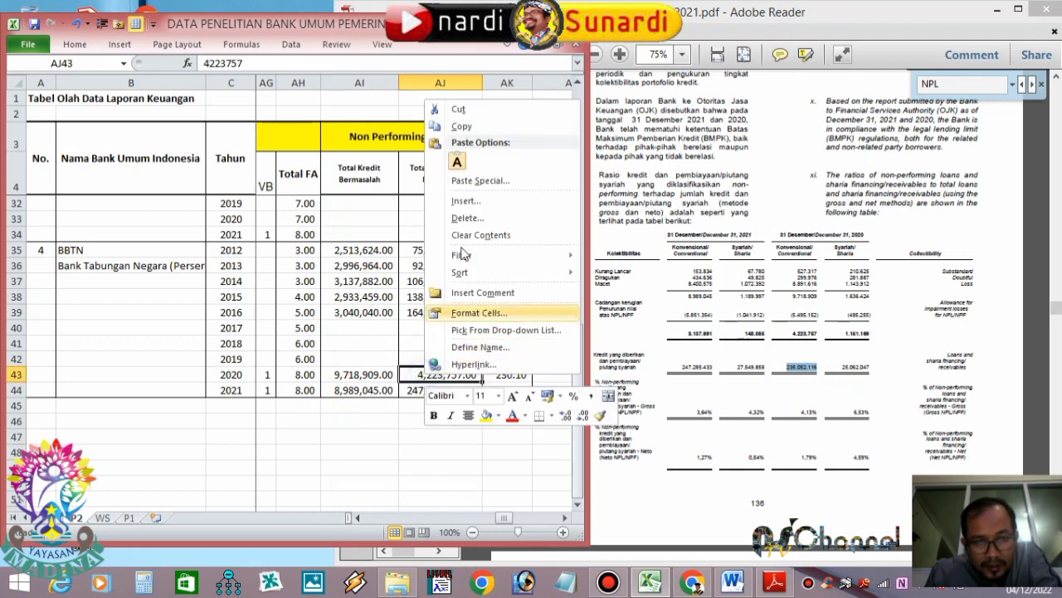
pyautogui.click(458, 162)
# Remove the thousands separators from cell AJ43 so the entry is the number 235052116, and check the 2021 Total NPL formula in AK44.
pyautogui.click(239, 63)
pyautogui.press('BackSpace')
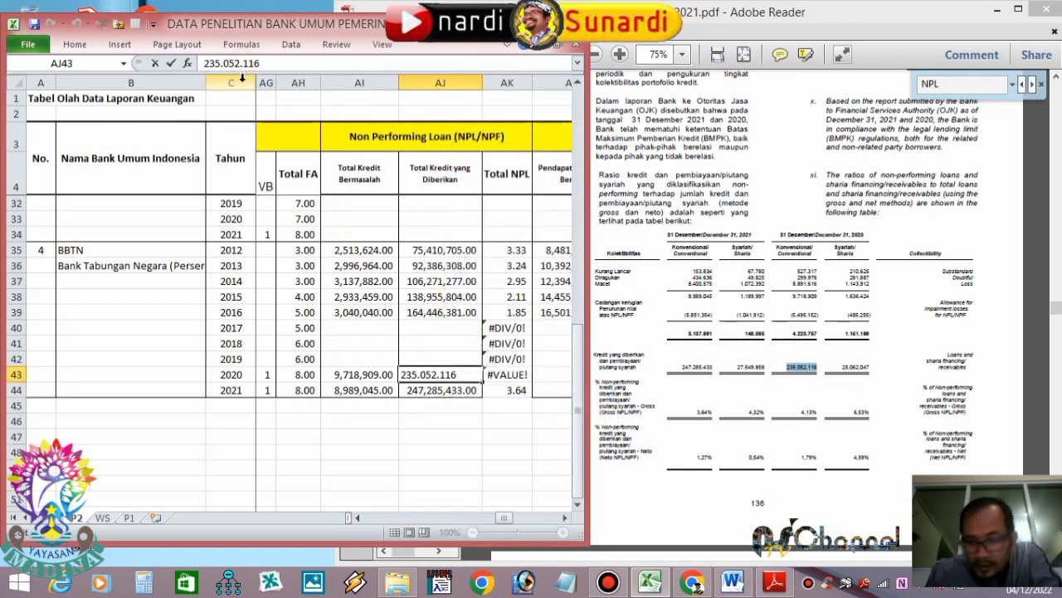
pyautogui.click(219, 63)
pyautogui.press('BackSpace')
pyautogui.click(441, 509)
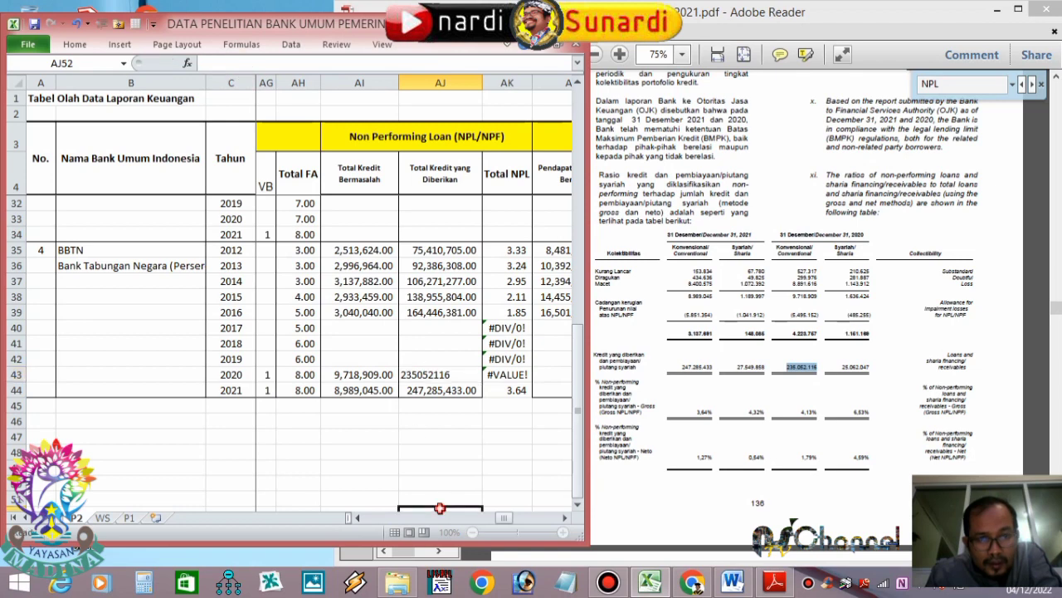
pyautogui.click(499, 389)
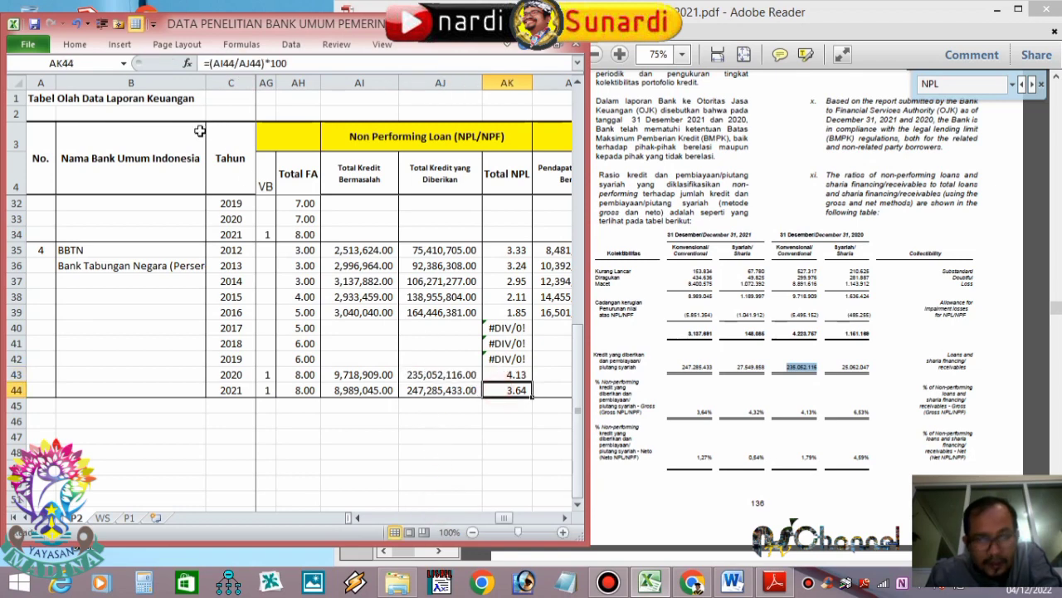
pyautogui.click(73, 46)
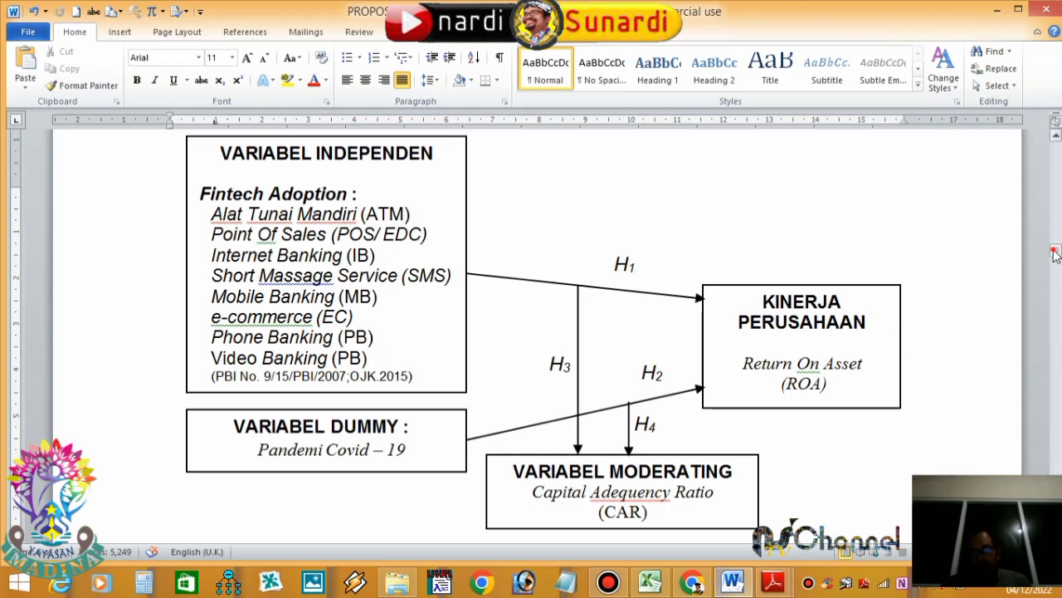
# Go to the research title at the start of the proposal and highlight its variables Fintech Adoption and Capital Adequency.
pyautogui.moveTo(1054, 255); pyautogui.dragTo(1054, 154)
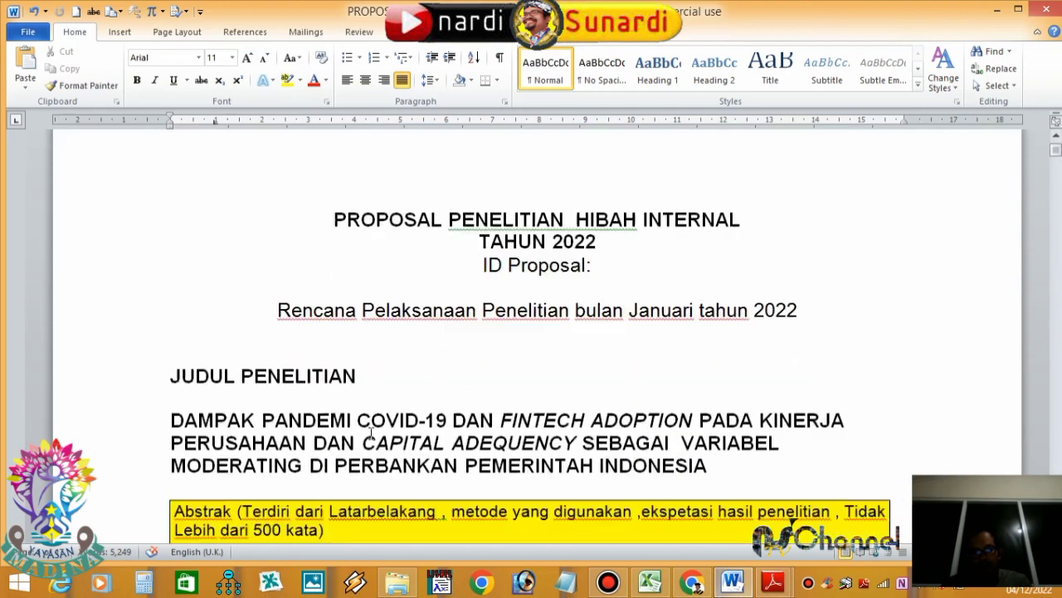
pyautogui.scroll(-1, 371, 430)
pyautogui.moveTo(355, 362); pyautogui.dragTo(684, 363)
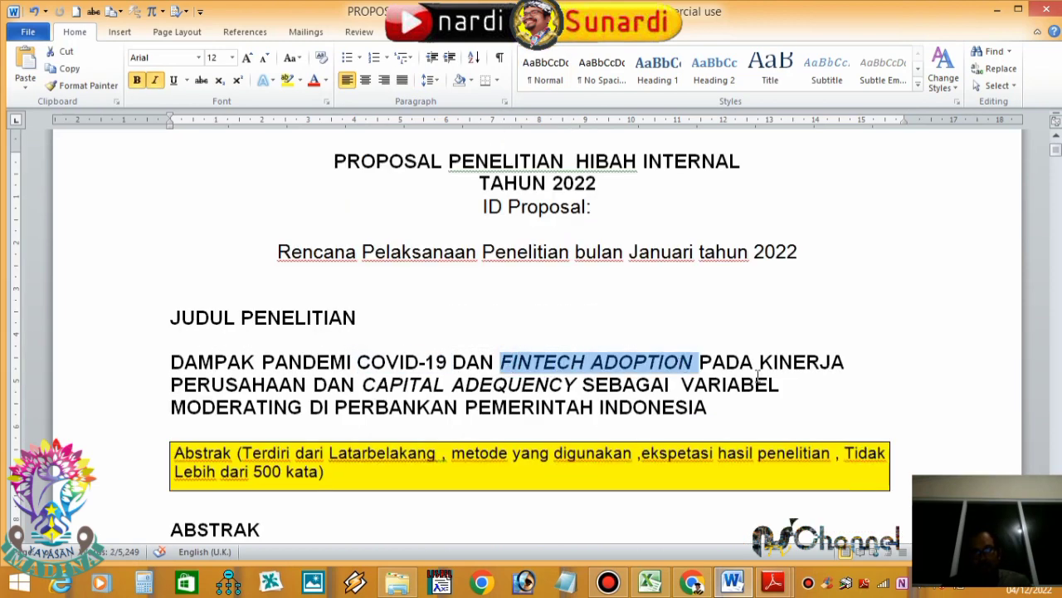
pyautogui.moveTo(757, 363); pyautogui.dragTo(542, 385)
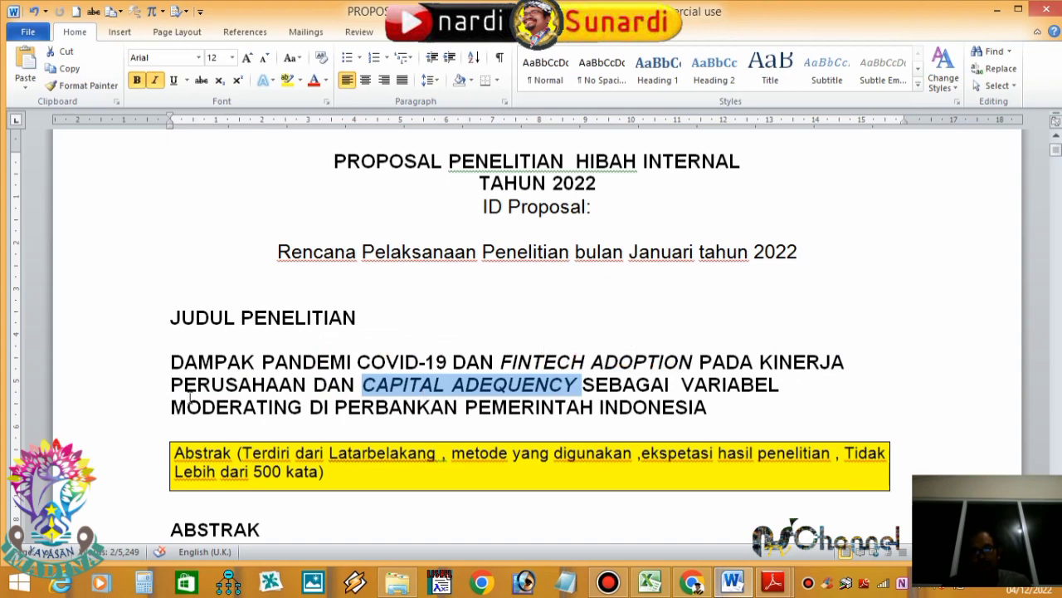
# Switch to the DATA PENELITIAN BANK UMUM PEMERINTAH workbook in Excel and return to the No. column at the start of the table.
pyautogui.click(649, 584)
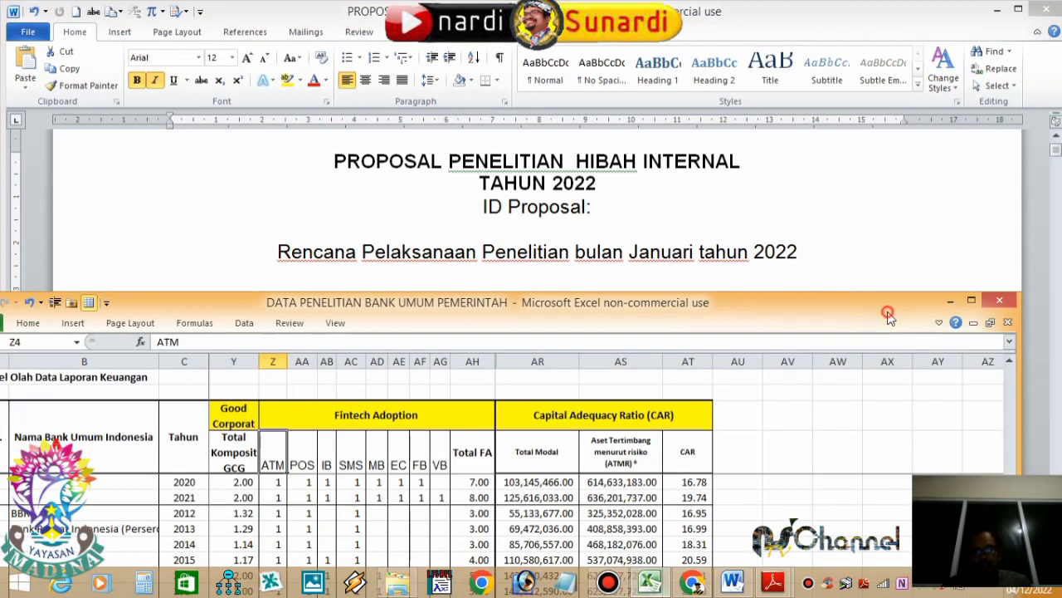
pyautogui.moveTo(888, 316); pyautogui.dragTo(942, 118)
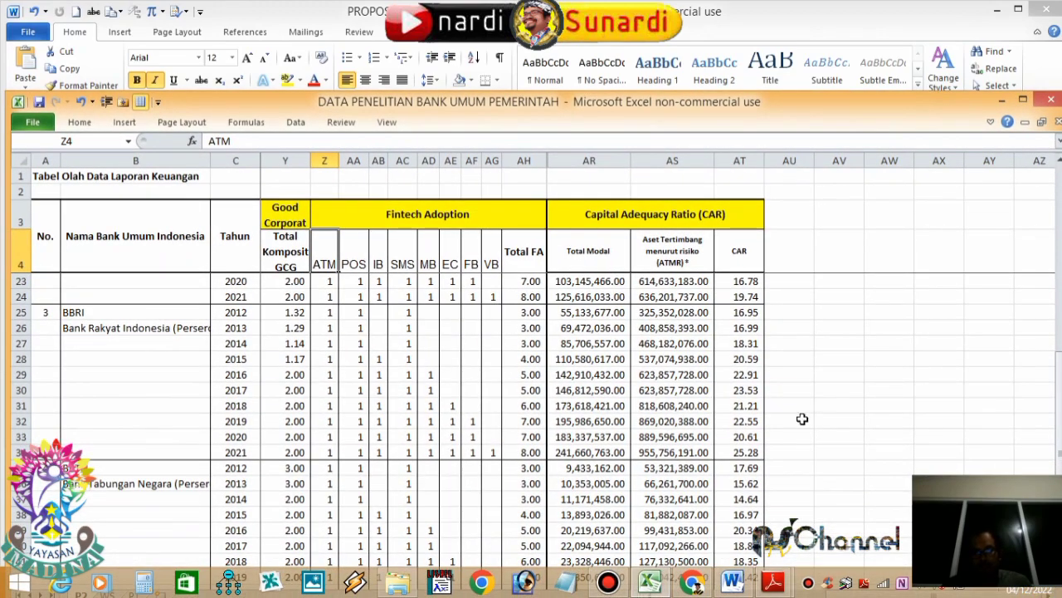
pyautogui.press('Left')
pyautogui.press('Left')
pyautogui.press('Left')
pyautogui.press('Left')
pyautogui.press('Left')
pyautogui.press('Left')
pyautogui.press('Left')
pyautogui.press('Left')
pyautogui.press('Left')
pyautogui.press('Left')
pyautogui.press('Left')
pyautogui.press('Left')
pyautogui.press('Left')
pyautogui.press('Left')
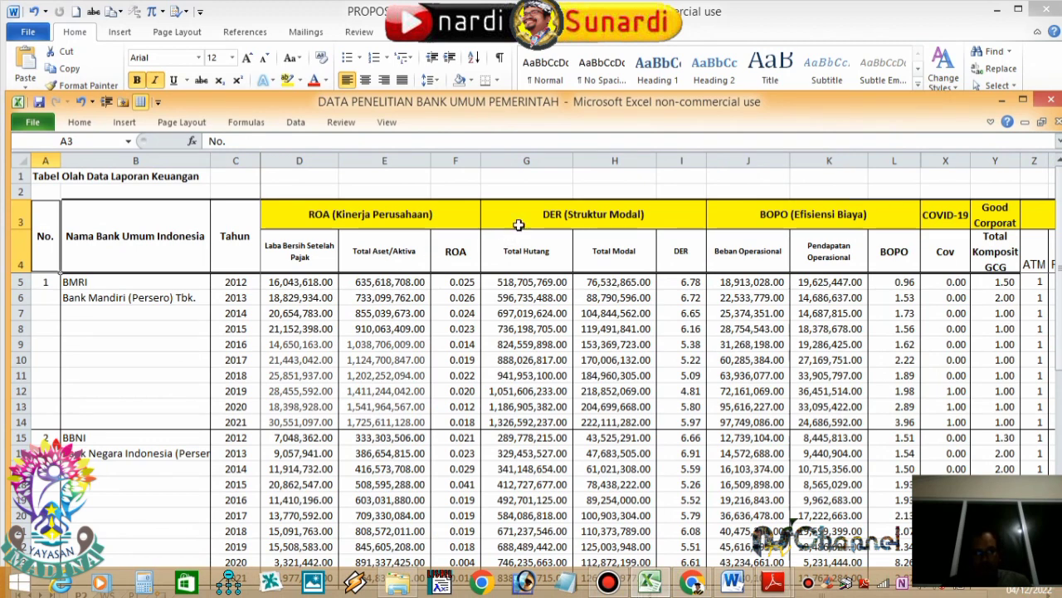
# Hide the DER (Struktur Modal) and BOPO (Efisiensi Biaya) columns G to L and the Good Corporate column Y.
pyautogui.moveTo(521, 187); pyautogui.dragTo(887, 194)
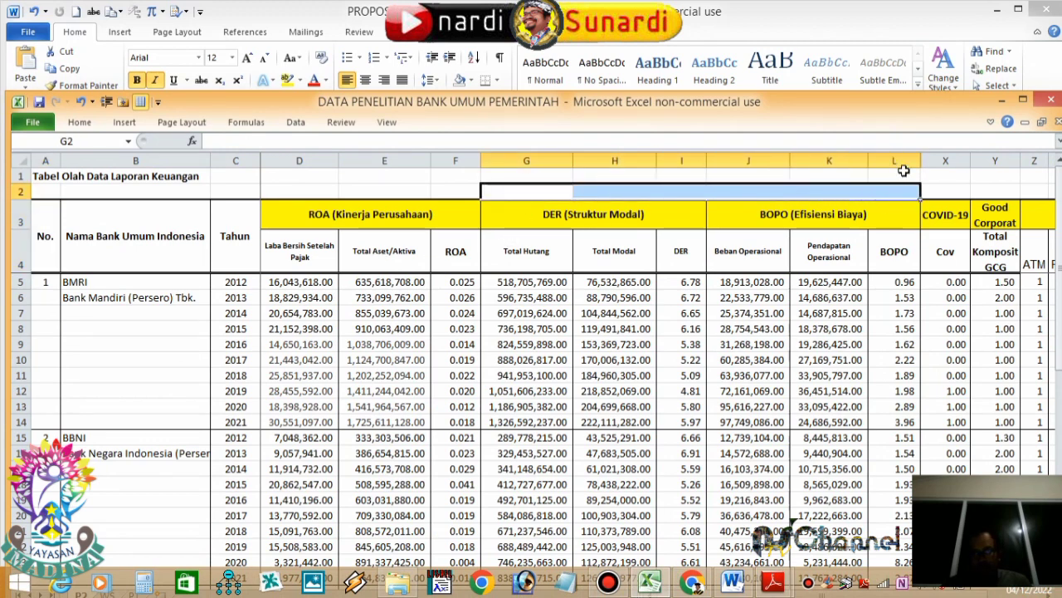
pyautogui.moveTo(919, 160); pyautogui.dragTo(481, 183)
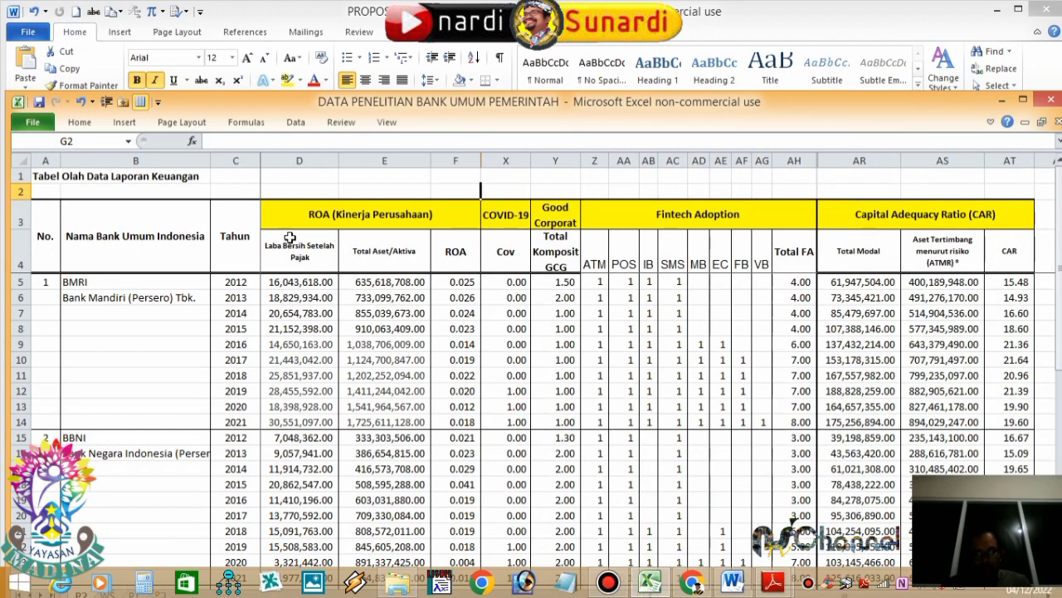
pyautogui.click(291, 213)
pyautogui.click(521, 219)
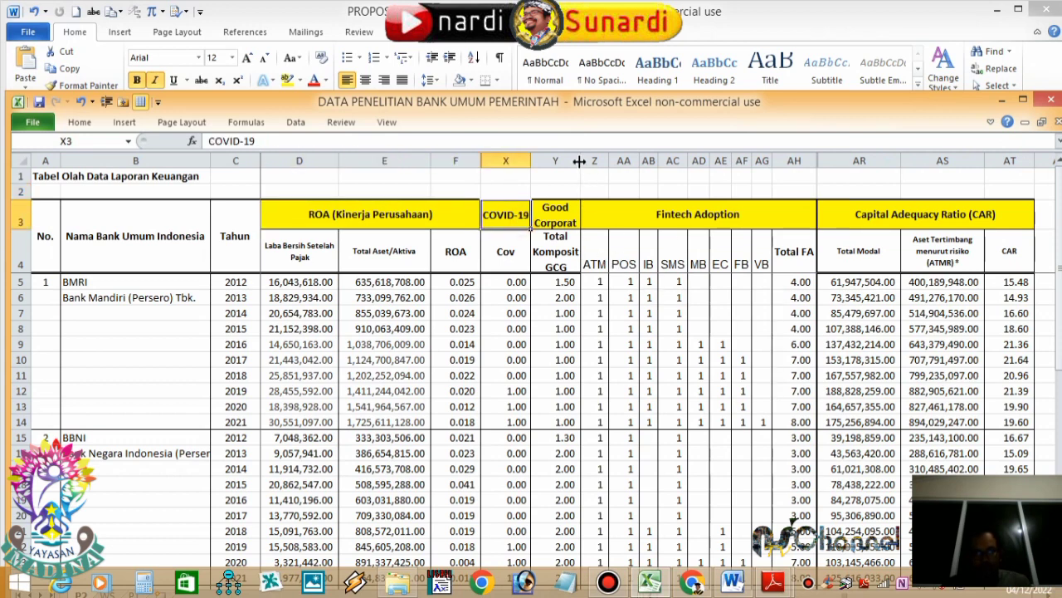
pyautogui.moveTo(579, 161); pyautogui.dragTo(531, 173)
# Review the Fintech Adoption and Capital Adequacy Ratio (CAR) data for all banks from BMRI to BBTN.
pyautogui.click(550, 220)
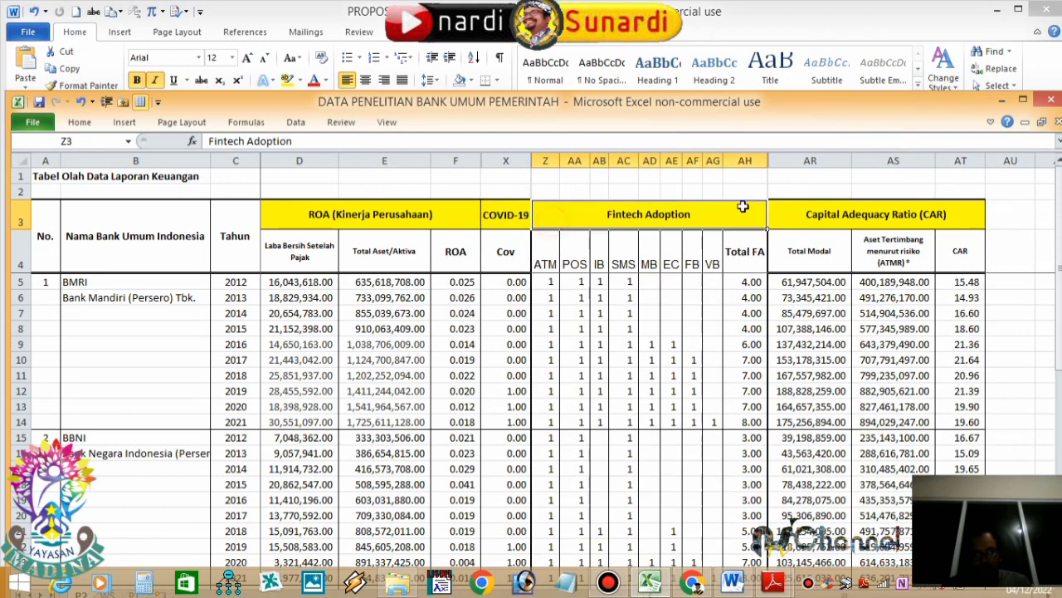
pyautogui.click(850, 214)
pyautogui.click(855, 342)
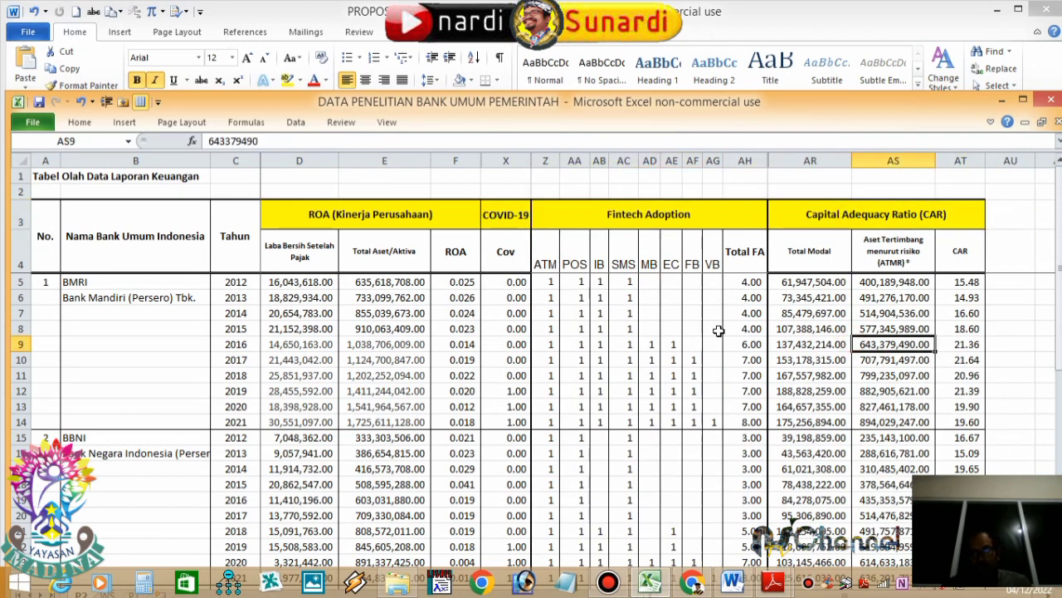
pyautogui.scroll(-9, 742, 282)
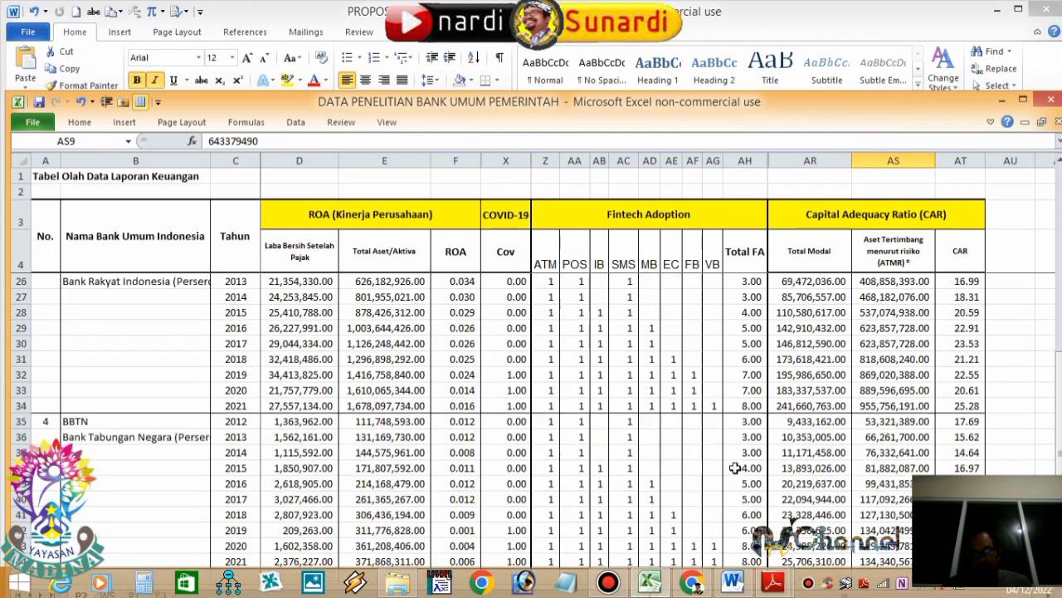
pyautogui.scroll(9, 735, 473)
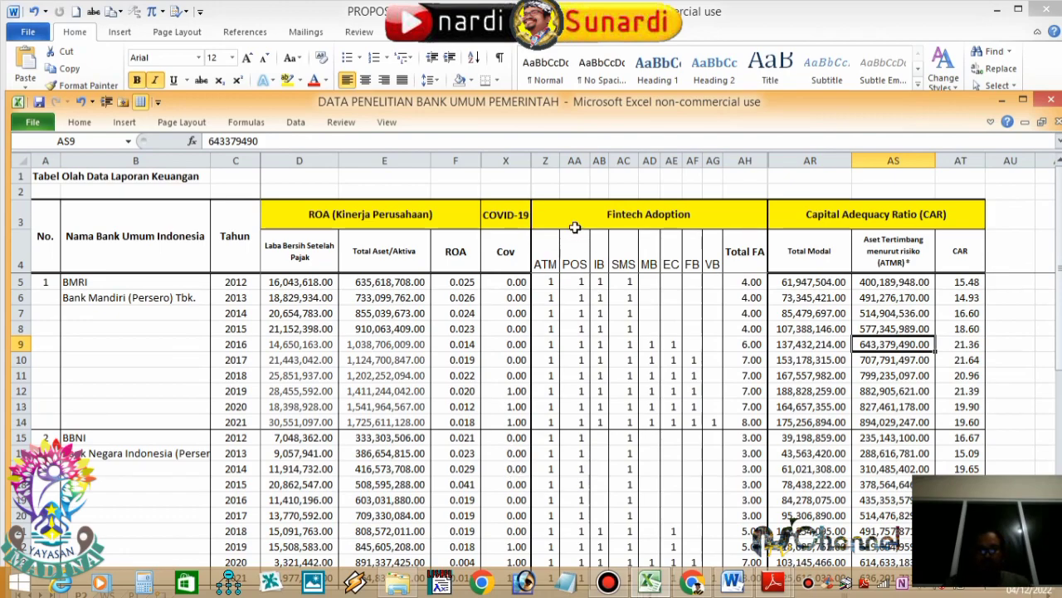
pyautogui.moveTo(628, 116); pyautogui.dragTo(620, 27)
pyautogui.moveTo(678, 530); pyautogui.dragTo(678, 540)
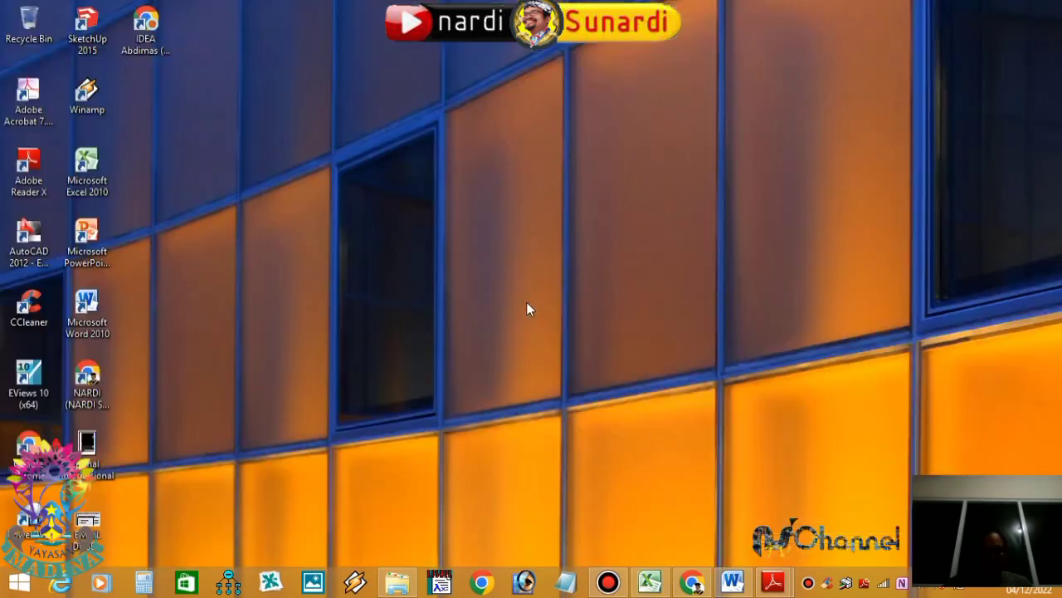